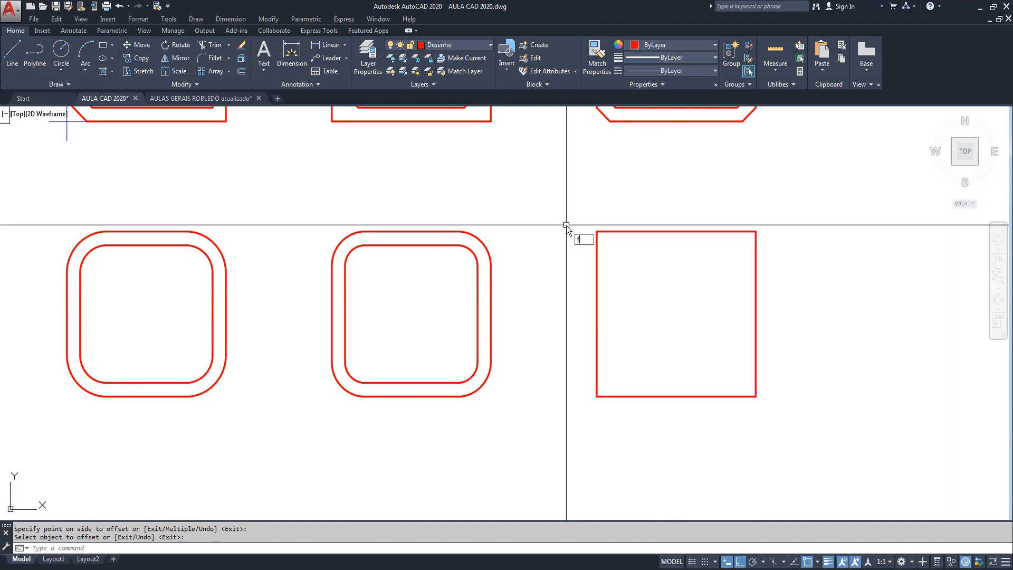
# Fillet all corners of the plain square polyline in the lower row with a 0.35 radius.
pyautogui.press('Return')
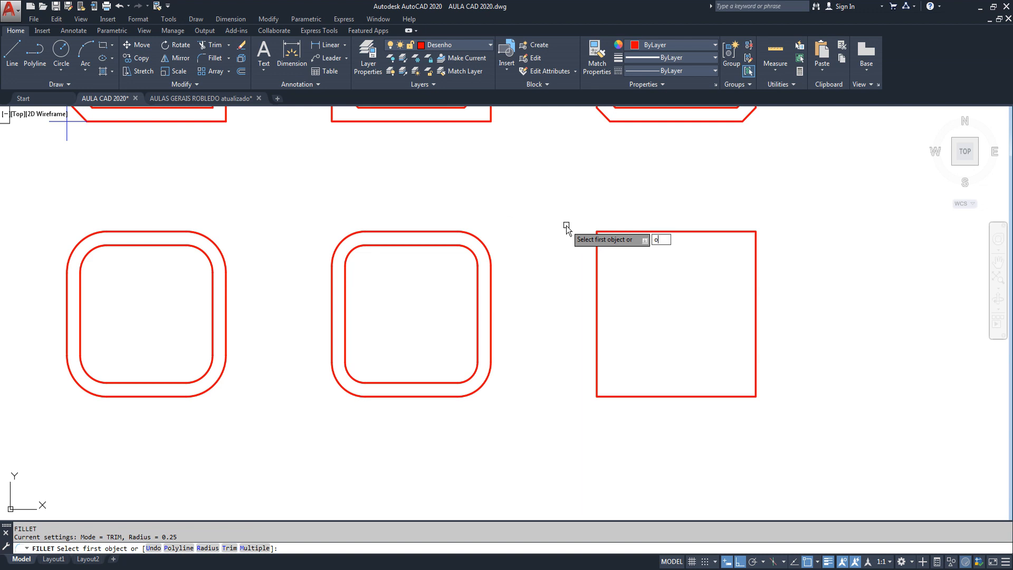
pyautogui.write('p')
pyautogui.press('Return')
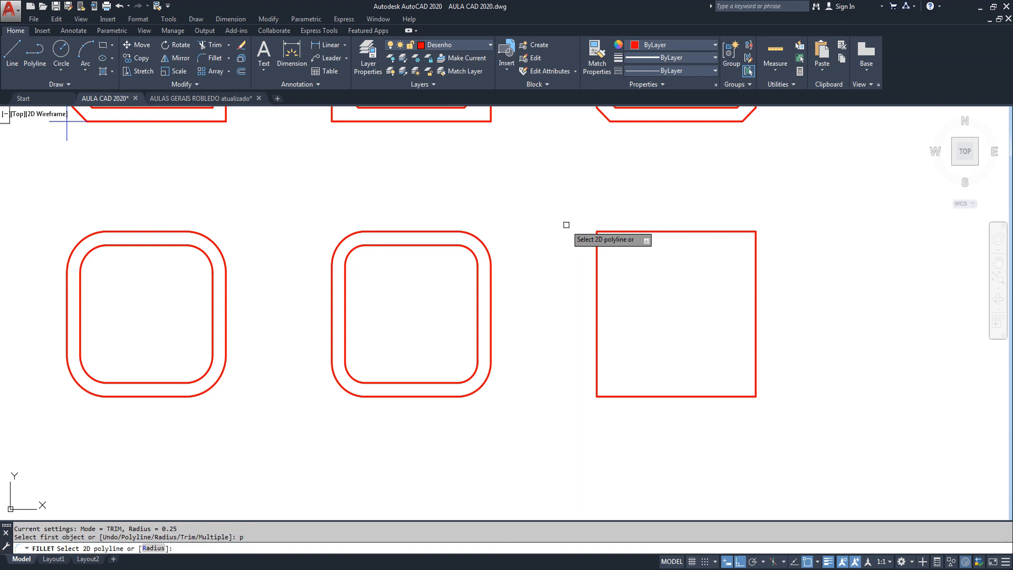
pyautogui.press('Return')
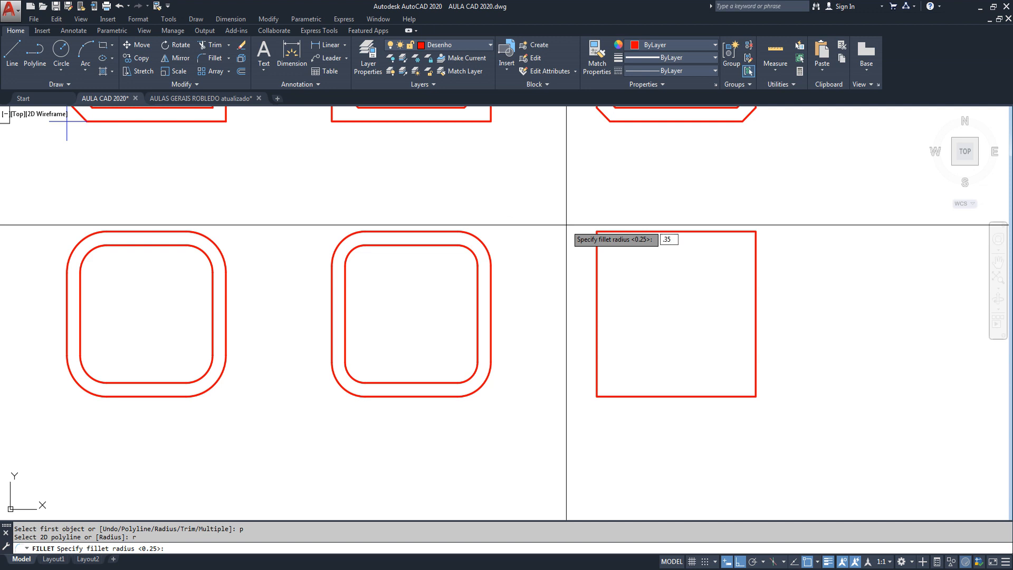
pyautogui.press('Return')
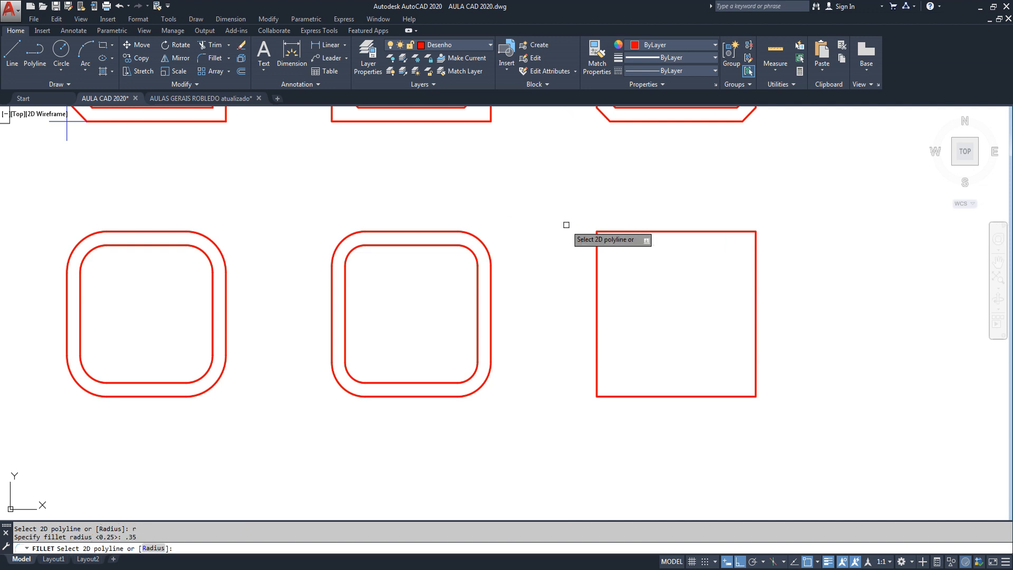
pyautogui.click(673, 230)
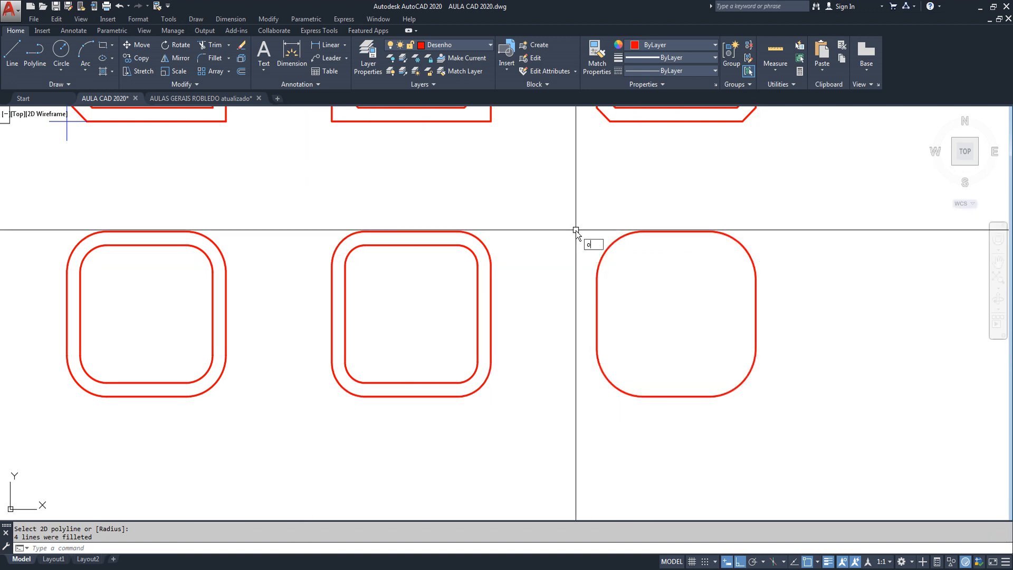
# Offset the third rounded square in the lower row inward by 0.10.
pyautogui.press('Return')
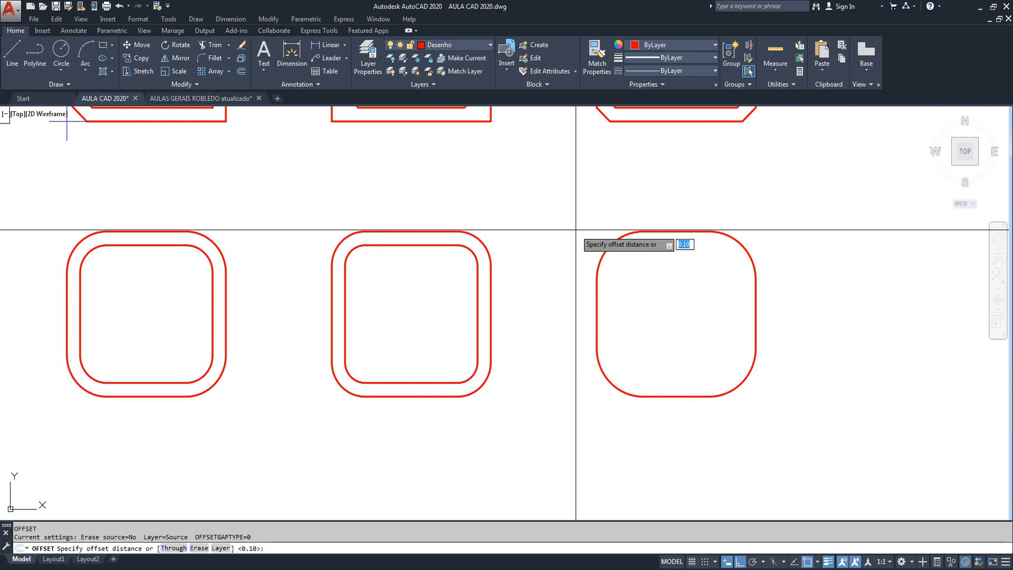
pyautogui.press('Return')
pyautogui.click(674, 231)
pyautogui.click(669, 320)
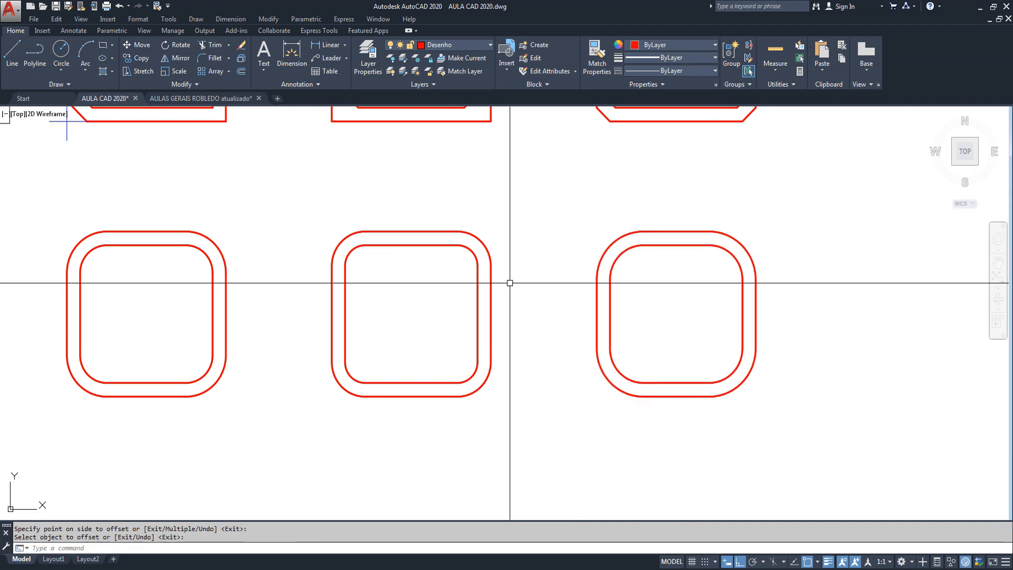
# Draw a short vertical line upward from the midpoint of the first rounded square's outer top edge.
pyautogui.scroll(-2, 391, 249)
pyautogui.moveTo(360, 245); pyautogui.dragTo(368, 328, button='middle')
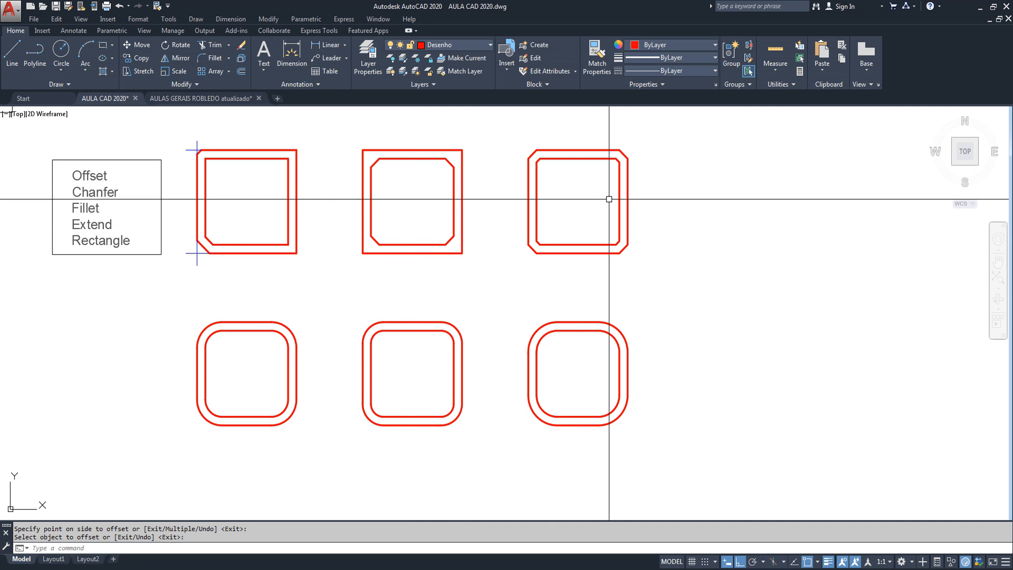
pyautogui.moveTo(133, 249); pyautogui.dragTo(125, 222, button='middle')
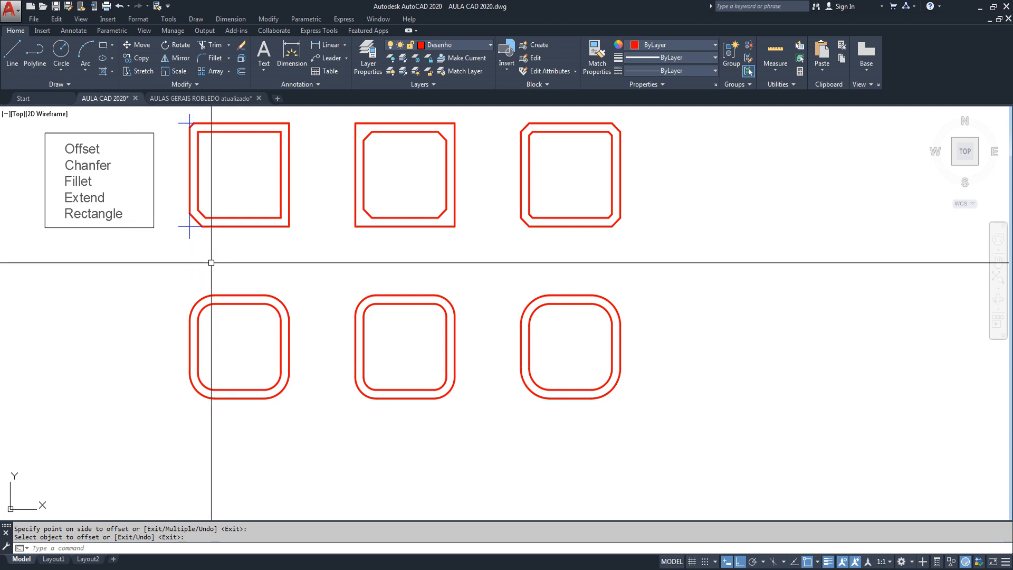
pyautogui.scroll(4, 219, 271)
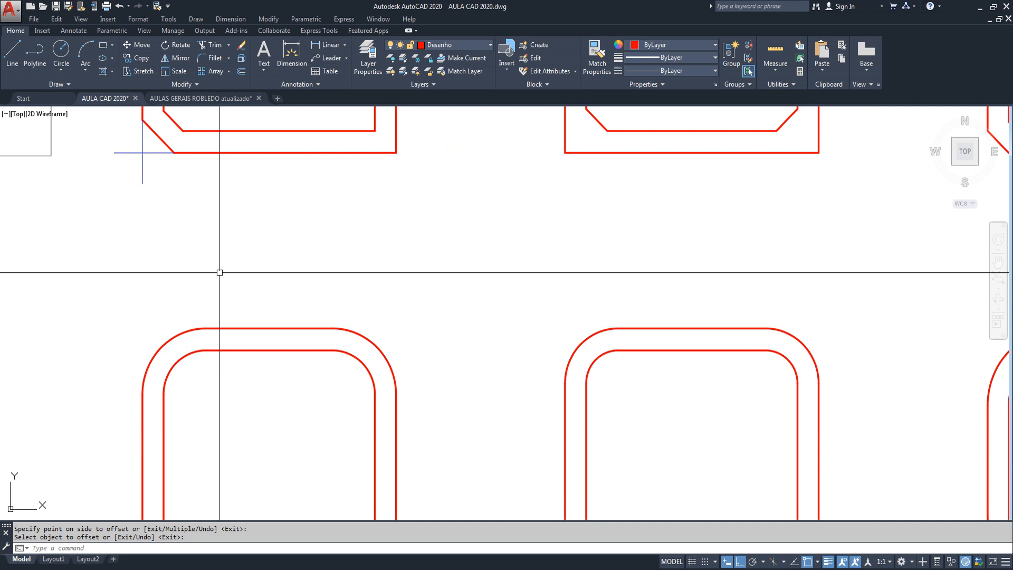
pyautogui.moveTo(353, 267)
pyautogui.mouseDown(button='middle')
pyautogui.moveTo(225, 291)
pyautogui.moveTo(262, 294)
pyautogui.mouseUp(button='middle')
pyautogui.press('Escape')
pyautogui.press('Escape')
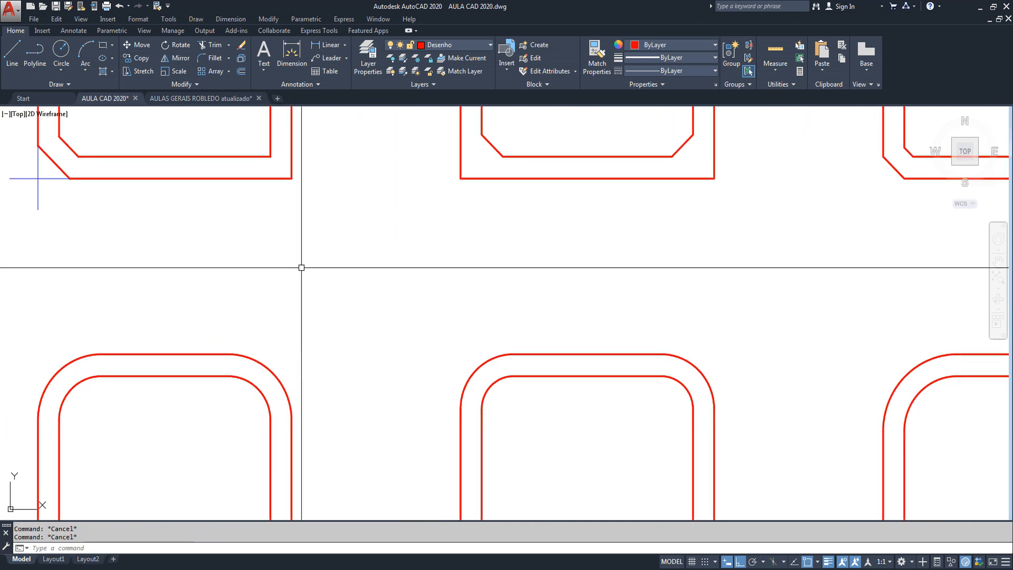
pyautogui.write('l')
pyautogui.press('Return')
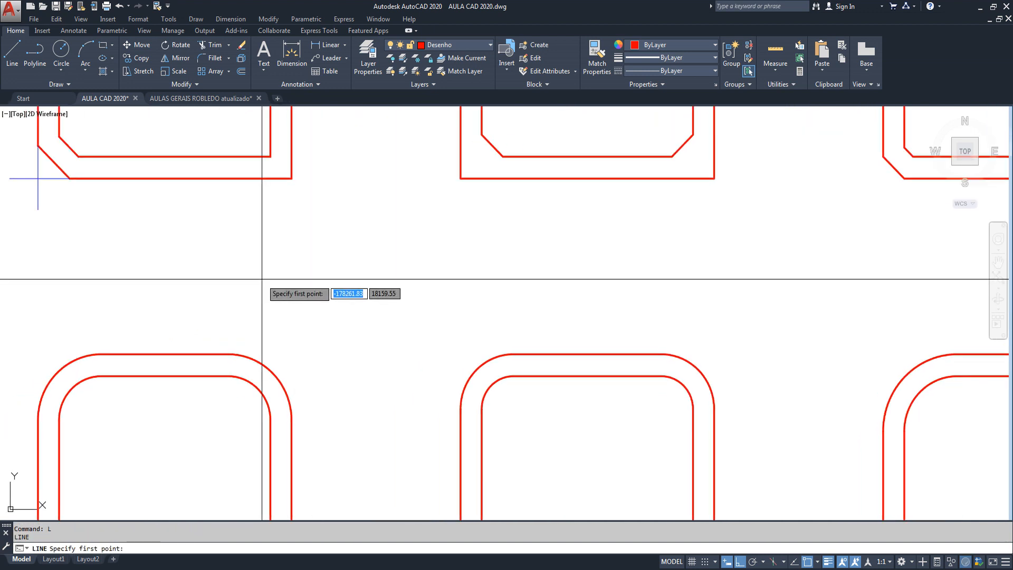
pyautogui.click(164, 354)
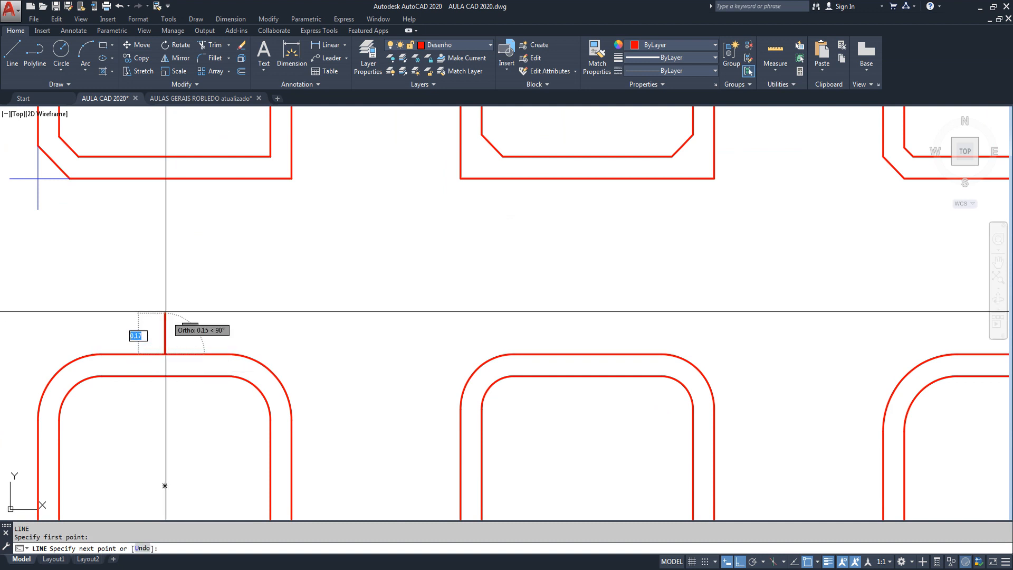
pyautogui.click(166, 275)
pyautogui.press('Escape')
# Draw short vertical lines downward from the outer bottom-edge midpoints of the second and third upper squares.
pyautogui.press('Return')
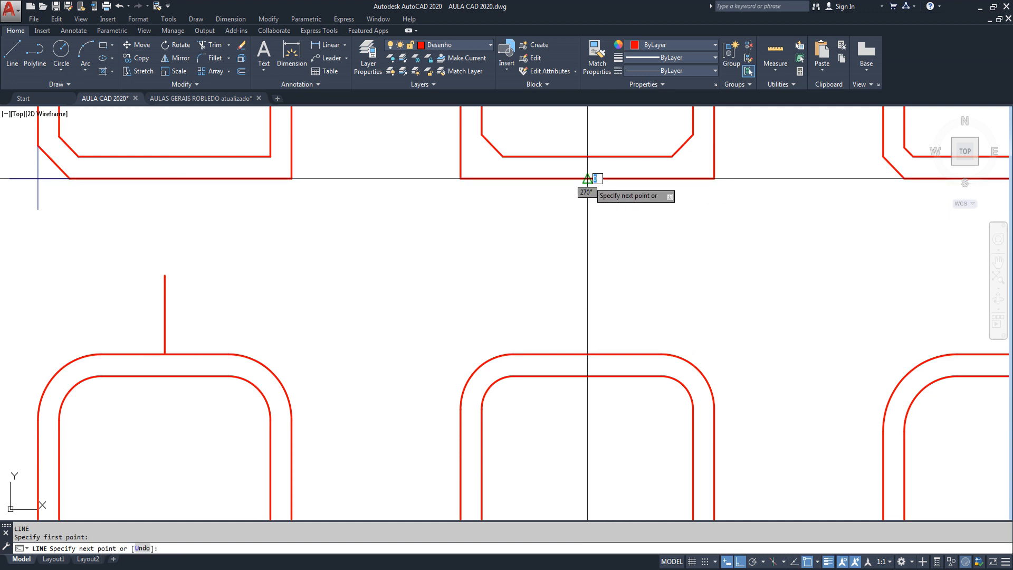
pyautogui.click(587, 263)
pyautogui.press('Escape')
pyautogui.moveTo(588, 261); pyautogui.dragTo(446, 221, button='middle')
pyautogui.moveTo(498, 275); pyautogui.dragTo(619, 347, button='middle')
pyautogui.press('Return')
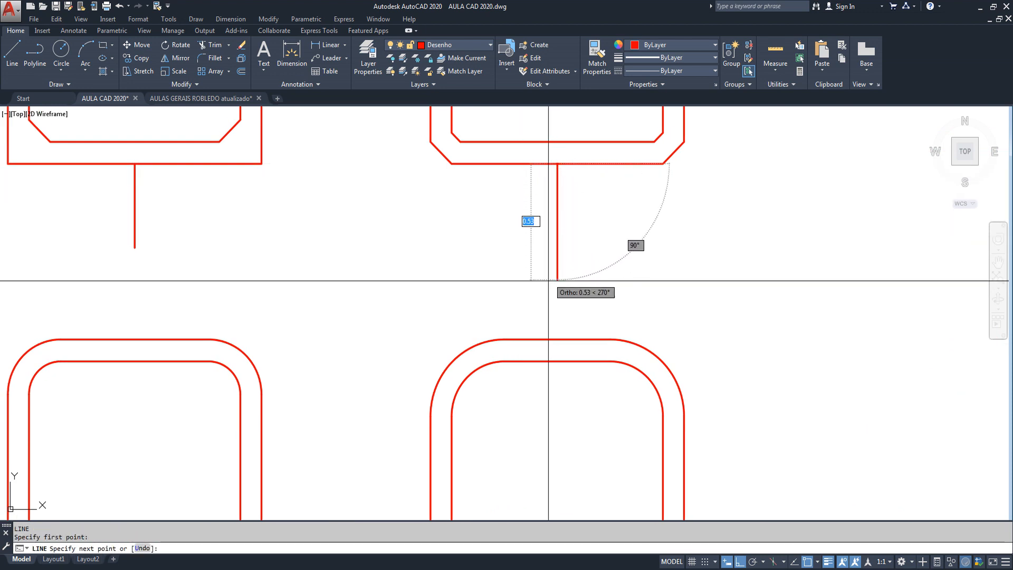
pyautogui.click(551, 264)
pyautogui.press('Escape')
# Extend the first vertical line up to the outer bottom edge of the chamfered square above it.
pyautogui.scroll(-4, 518, 243)
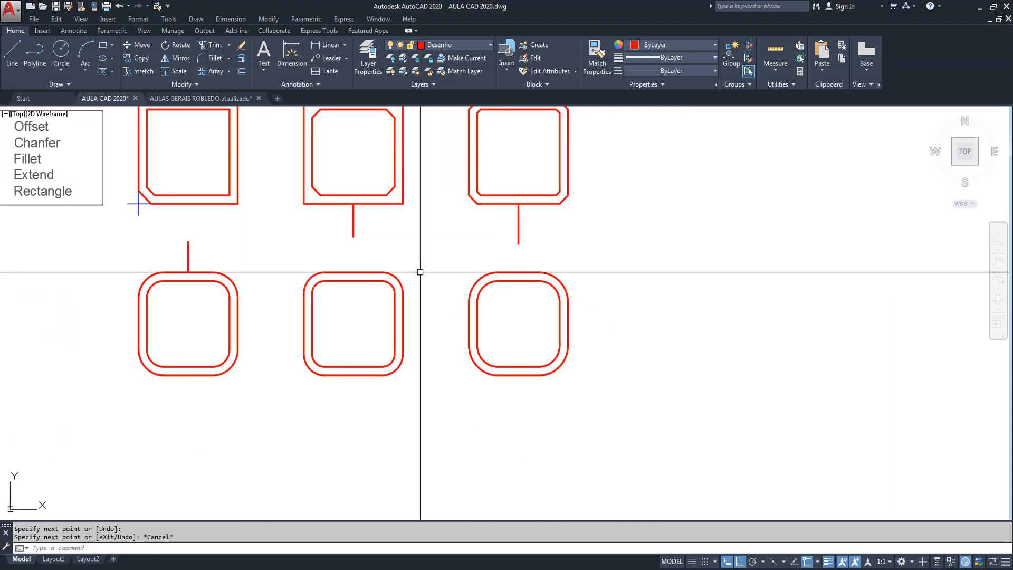
pyautogui.moveTo(418, 273); pyautogui.dragTo(493, 276, button='middle')
pyautogui.scroll(2, 322, 274)
pyautogui.moveTo(290, 284); pyautogui.dragTo(334, 312, button='middle')
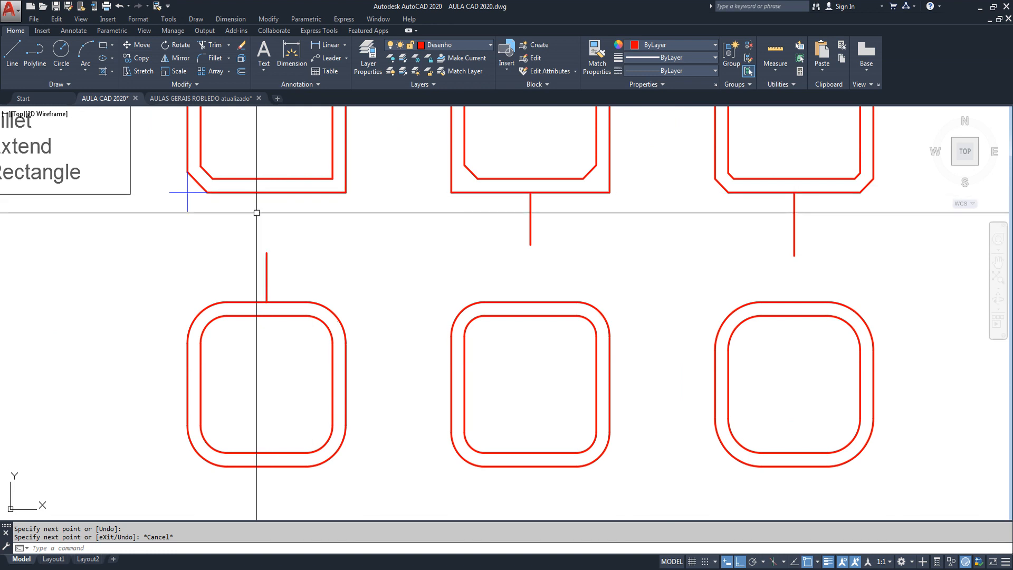
pyautogui.scroll(3, 255, 210)
pyautogui.press('Escape')
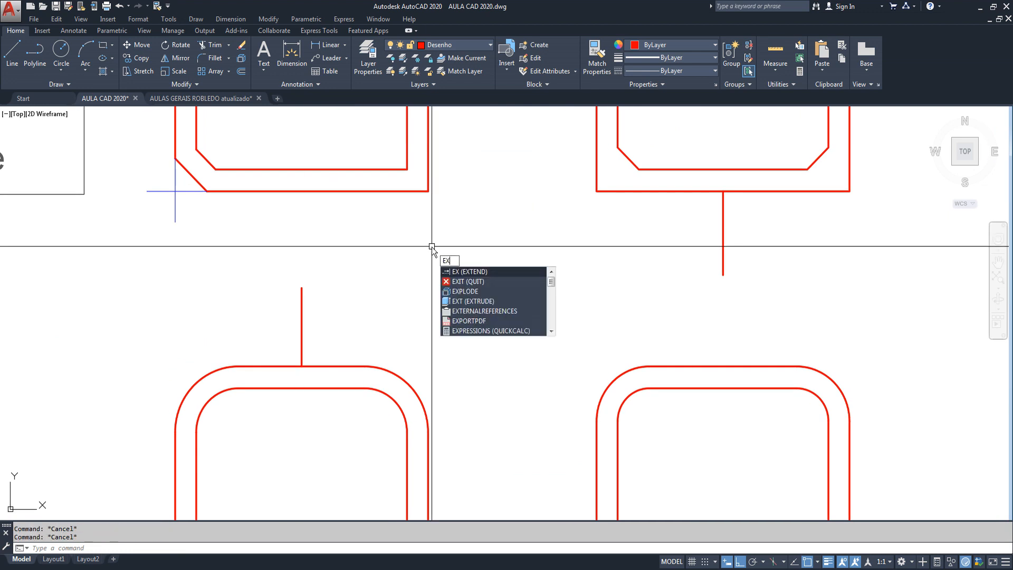
pyautogui.press('Return')
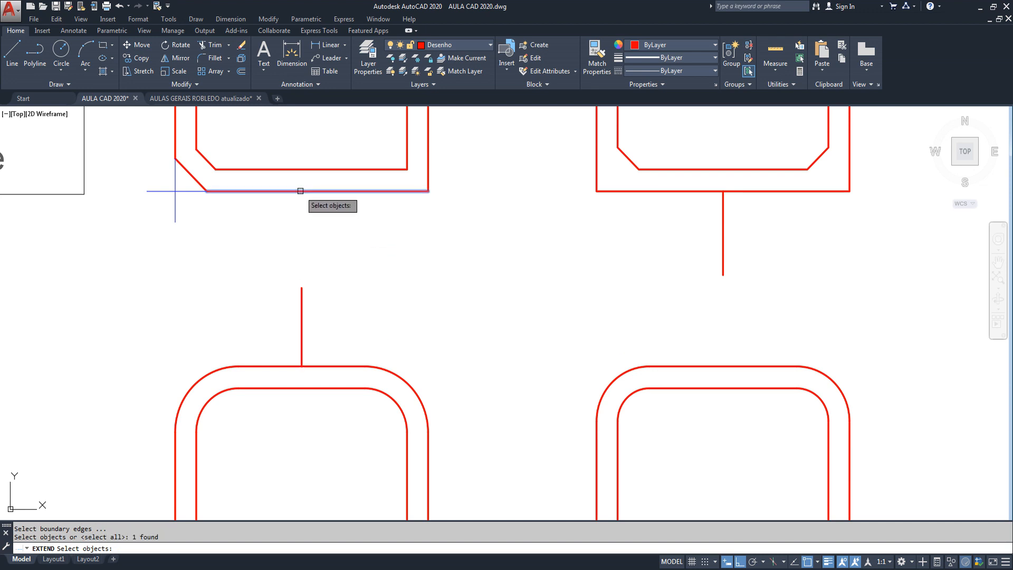
pyautogui.press('Return')
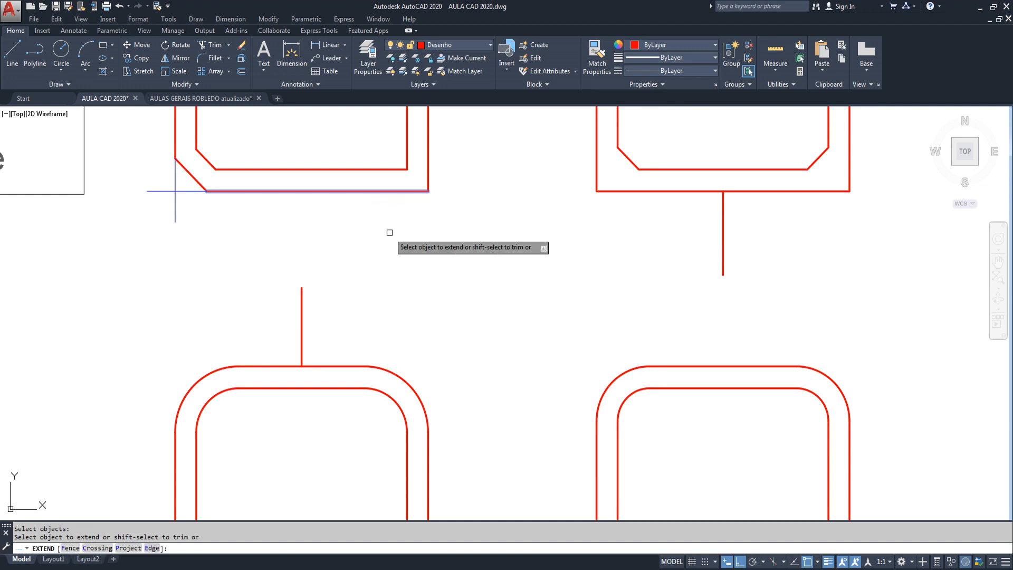
pyautogui.click(303, 294)
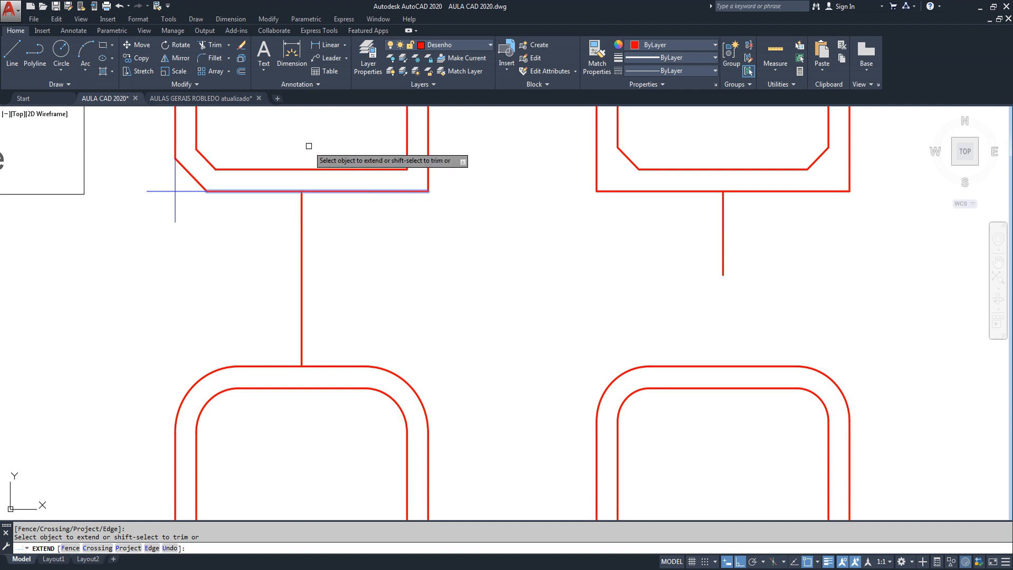
pyautogui.press('Escape')
# Extend the second vertical line down to the inner outline of the rounded square below it.
pyautogui.moveTo(573, 289); pyautogui.dragTo(310, 265, button='middle')
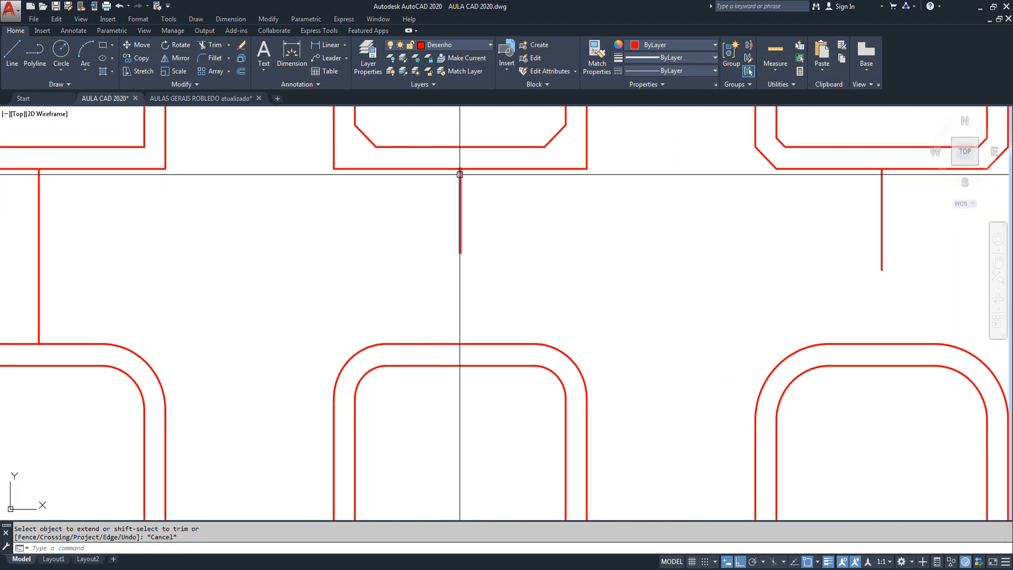
pyautogui.press('Return')
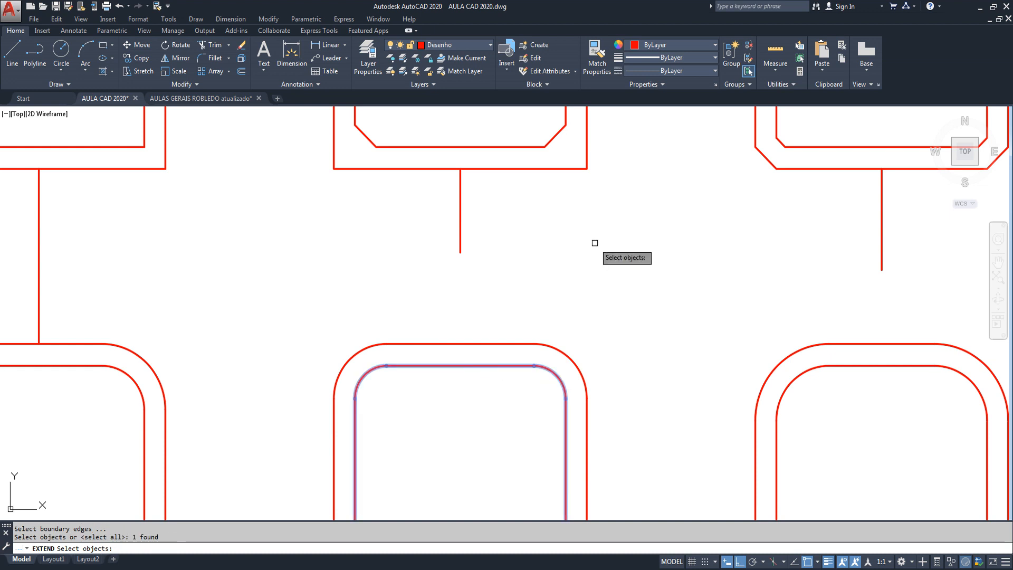
pyautogui.press('Return')
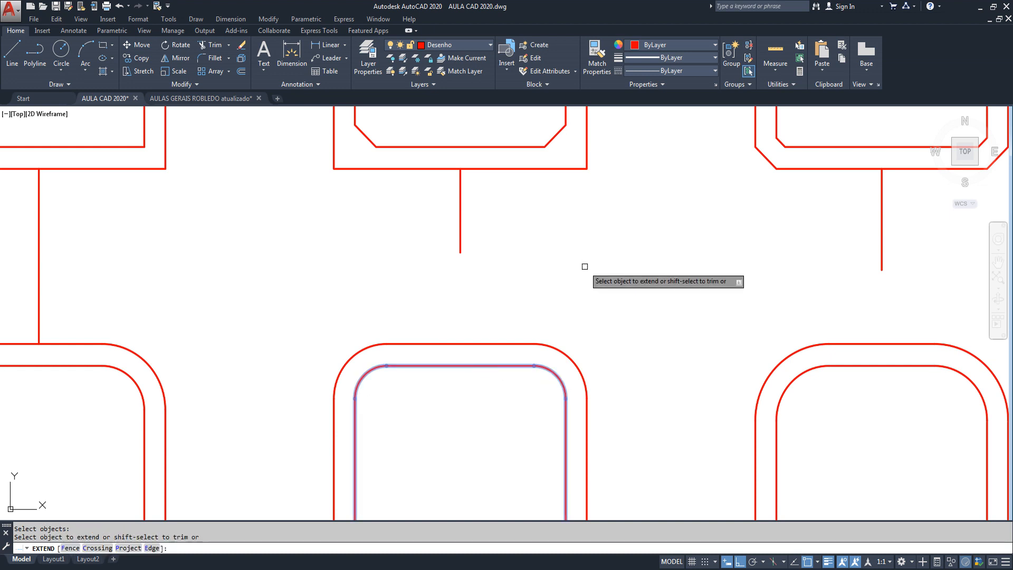
pyautogui.click(460, 254)
pyautogui.scroll(-4, 423, 278)
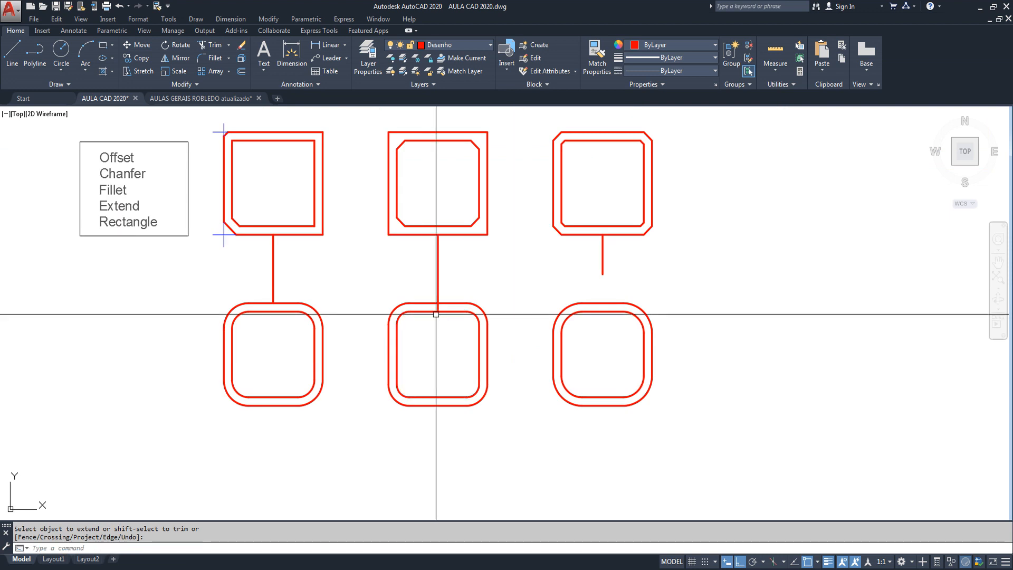
# Extend the third vertical line both ways, using the outer outlines of the chamfered and rounded squares as boundaries.
pyautogui.moveTo(638, 304)
pyautogui.mouseDown(button='middle')
pyautogui.moveTo(452, 343)
pyautogui.moveTo(454, 357)
pyautogui.mouseUp(button='middle')
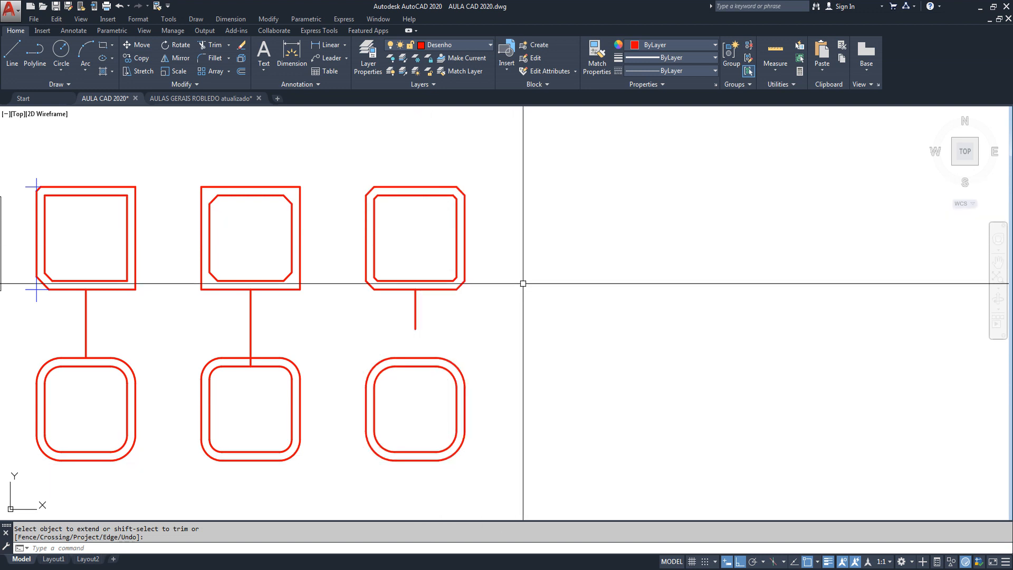
pyautogui.press('Return')
pyautogui.press('Return')
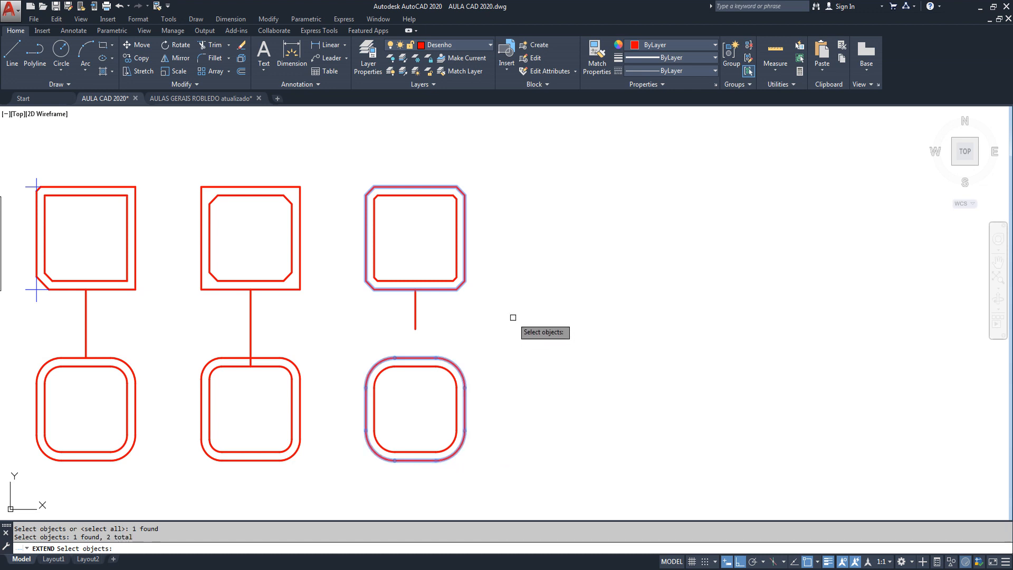
pyautogui.press('Return')
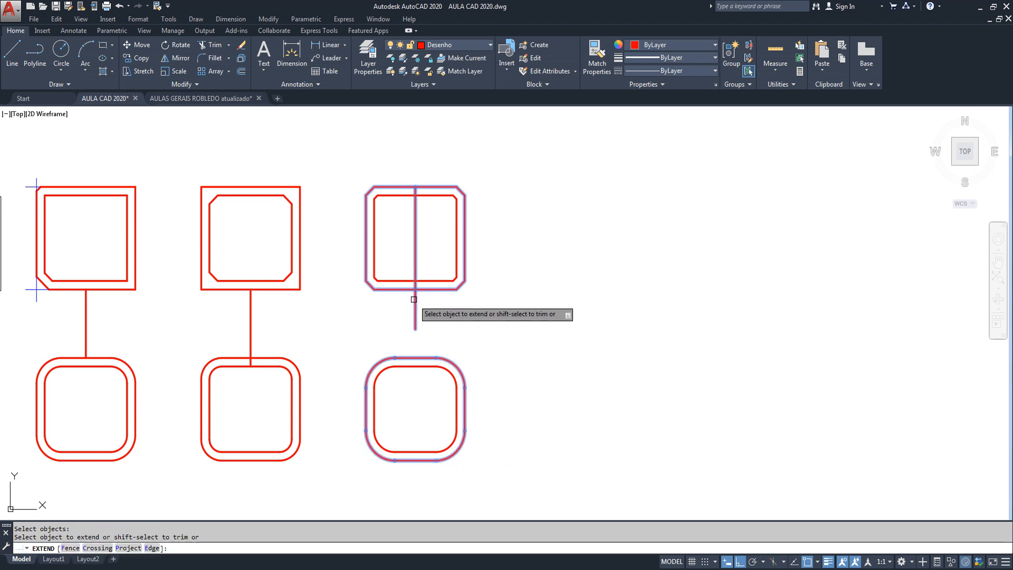
pyautogui.click(415, 334)
pyautogui.click(416, 331)
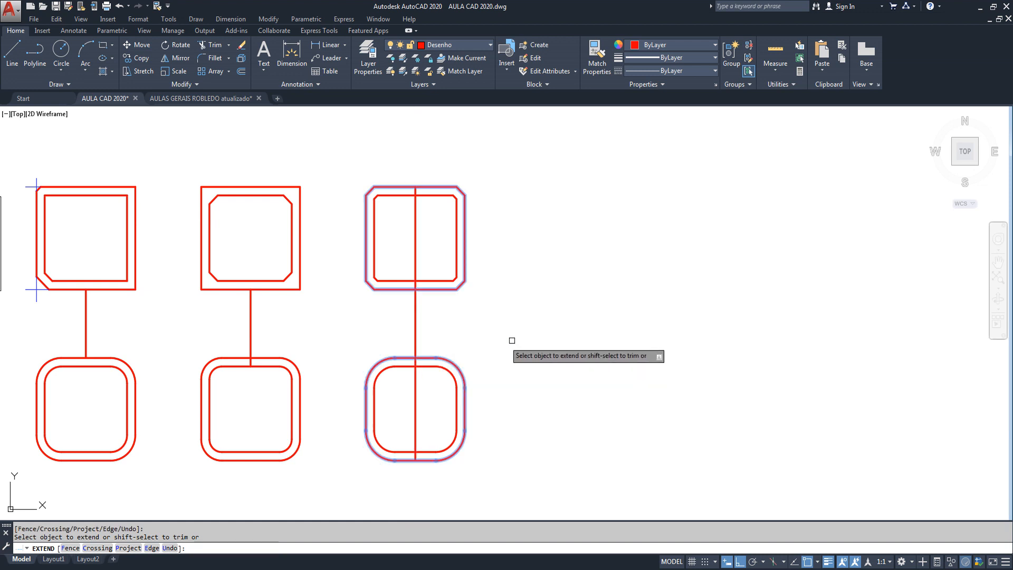
pyautogui.press('Return')
pyautogui.moveTo(457, 369); pyautogui.dragTo(572, 350, button='middle')
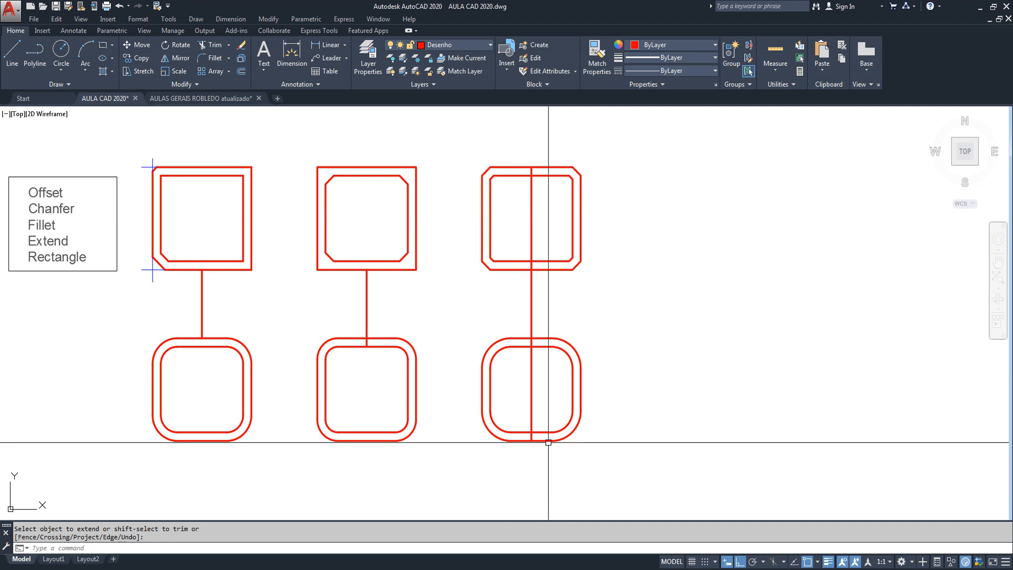
pyautogui.moveTo(489, 366); pyautogui.dragTo(589, 367, button='middle')
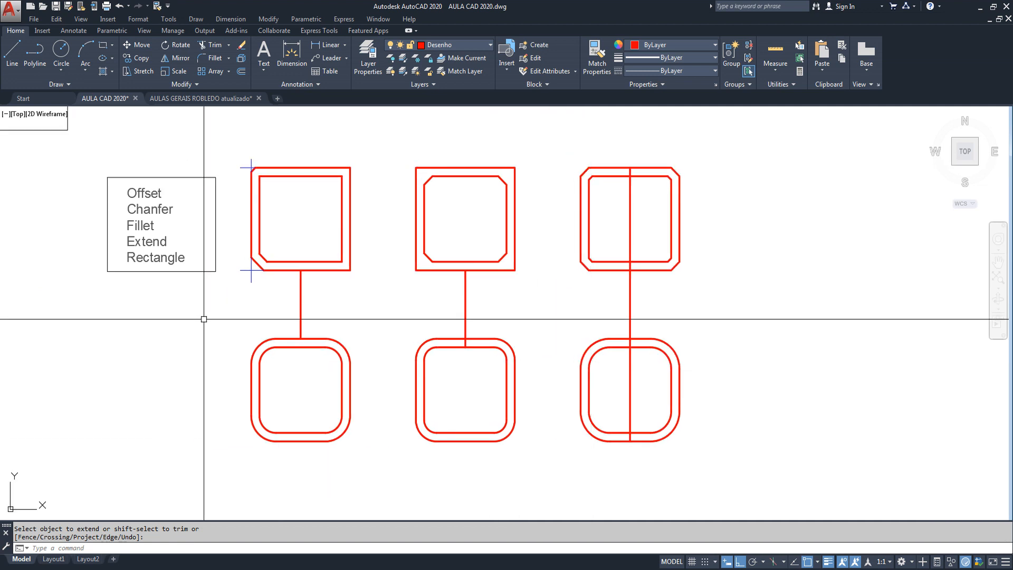
pyautogui.scroll(2, 121, 288)
pyautogui.press('Escape')
pyautogui.click(236, 264)
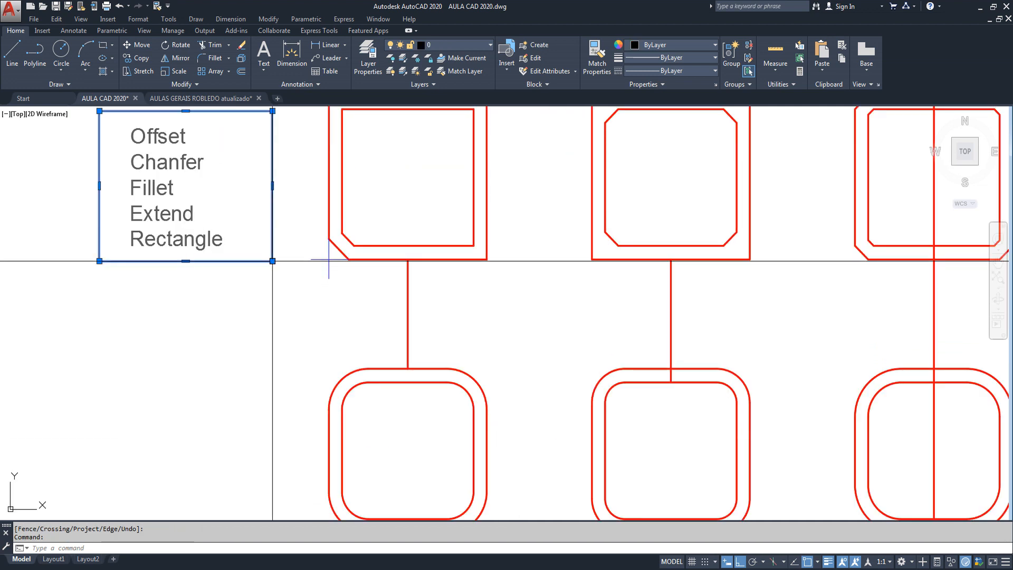
pyautogui.click(272, 261)
pyautogui.press('Escape')
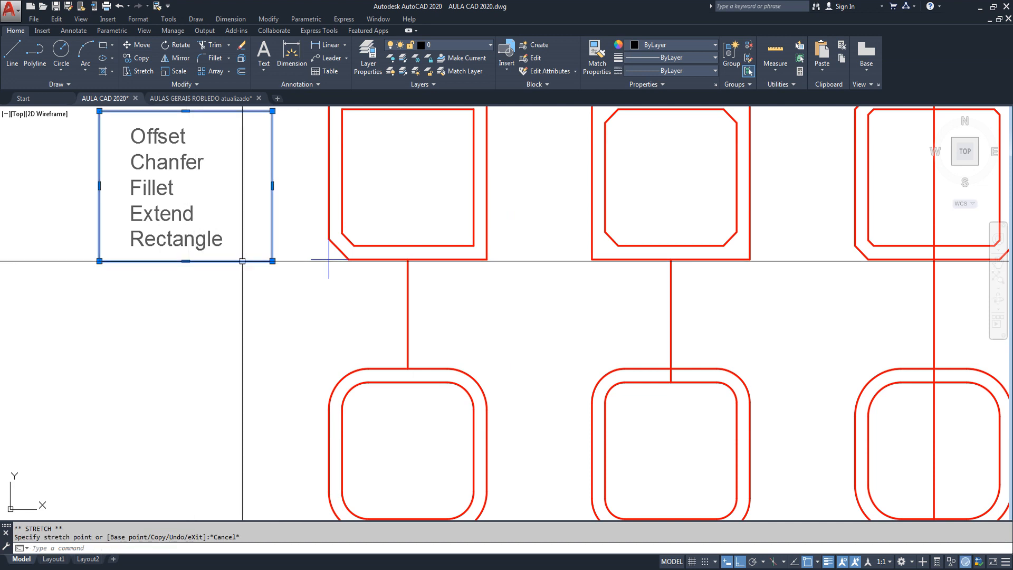
pyautogui.press('Escape')
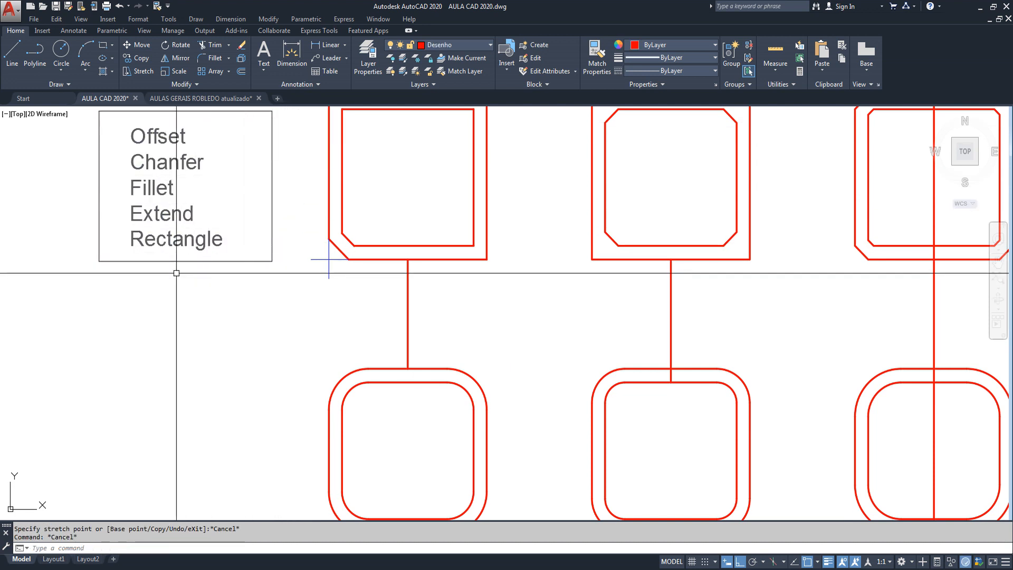
pyautogui.moveTo(192, 210); pyautogui.dragTo(200, 241, button='middle')
pyautogui.press('Escape')
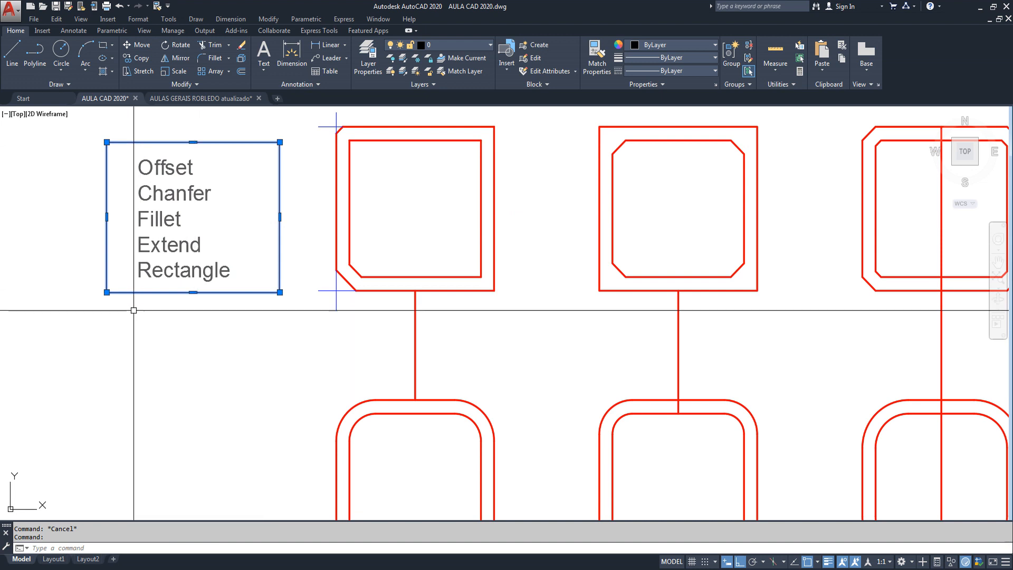
# Stretch the frame around the command list downward to make room for more lines.
pyautogui.moveTo(107, 292)
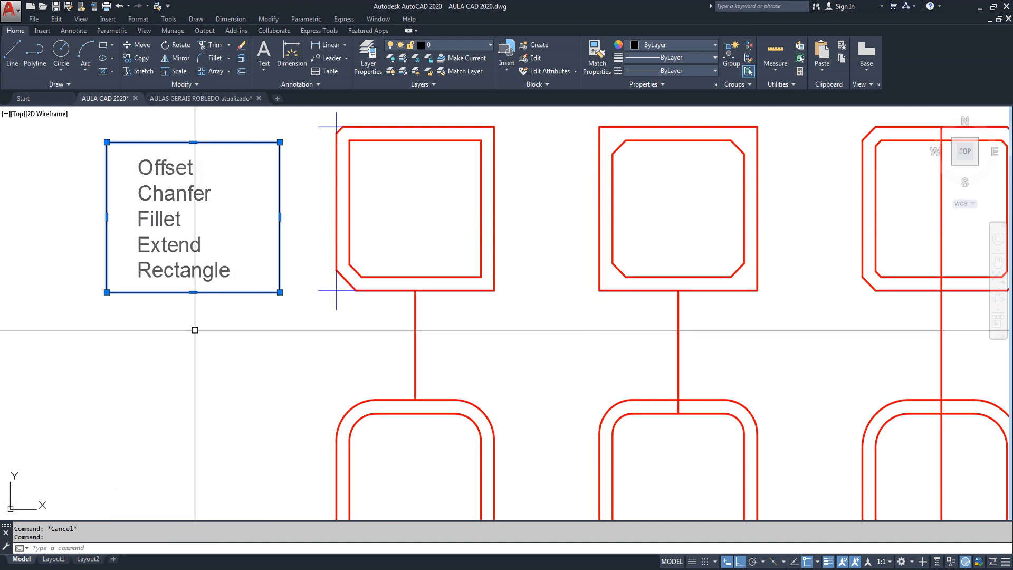
pyautogui.click(193, 292)
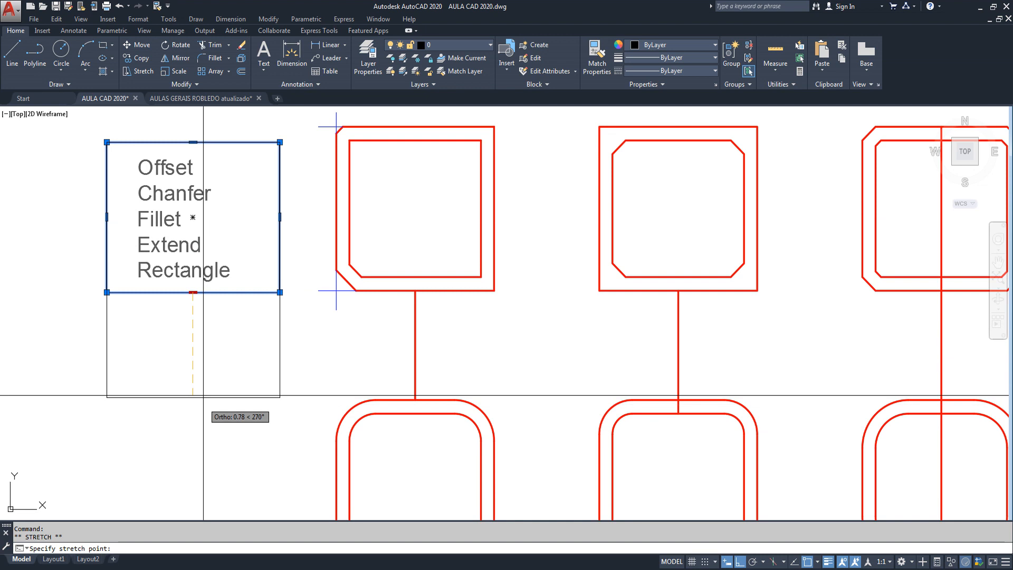
pyautogui.click(202, 373)
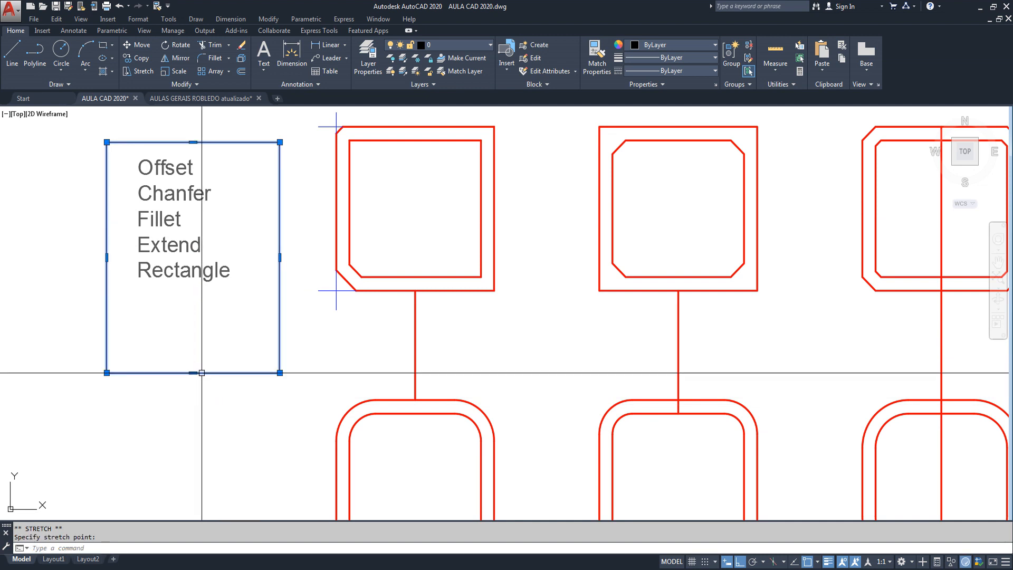
pyautogui.press('Escape')
# Add the lines "Trim" and "Strech" below "Rectangle" in the command list text.
pyautogui.doubleClick(174, 272)
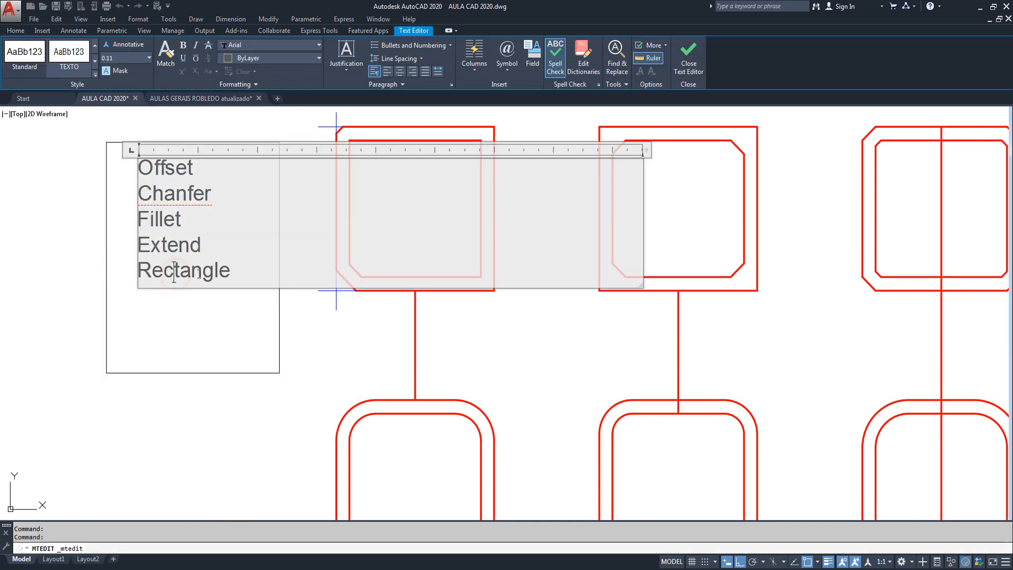
pyautogui.press('Return')
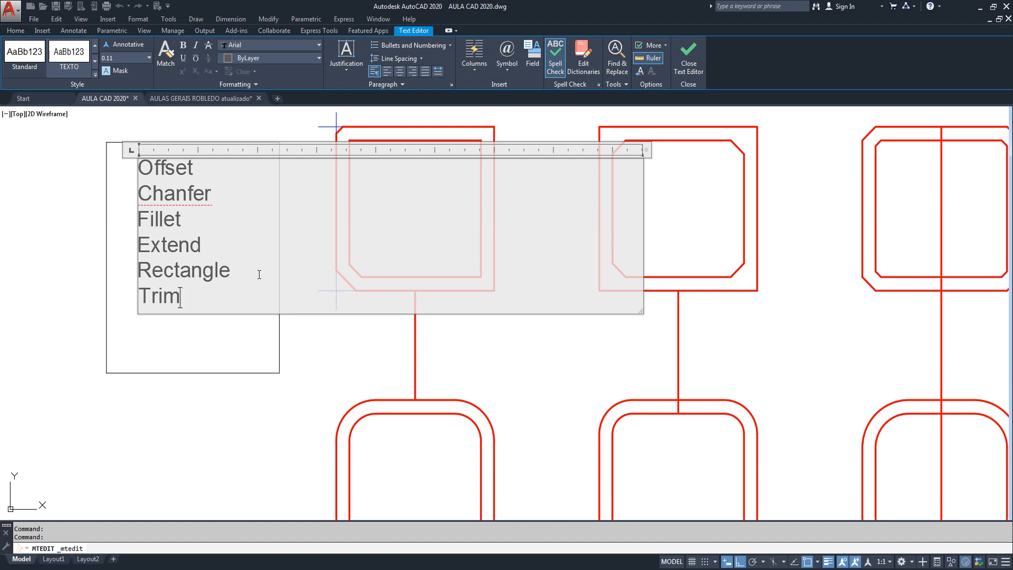
pyautogui.press('Return')
pyautogui.write('Strech')
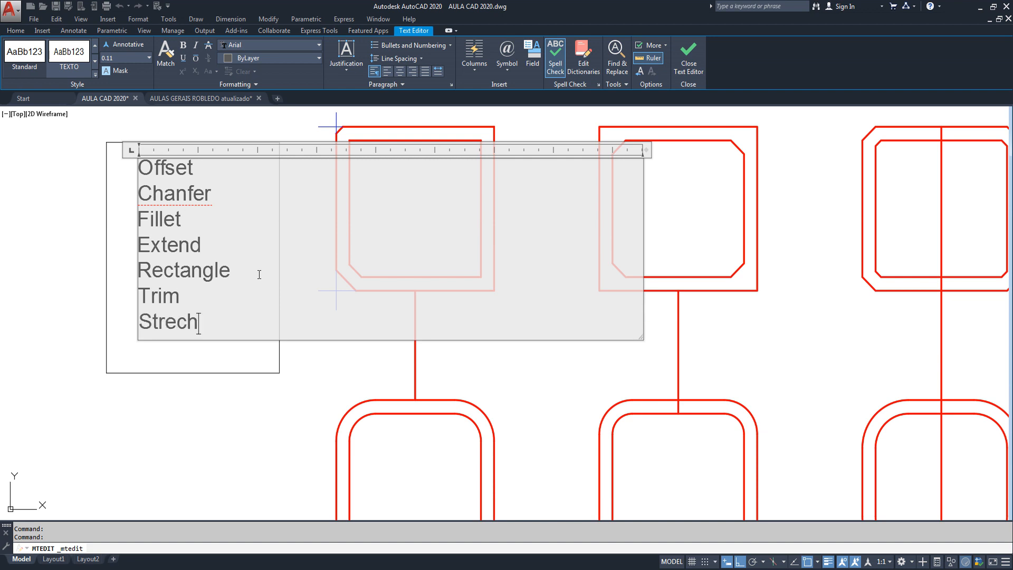
pyautogui.click(243, 404)
pyautogui.press('Escape')
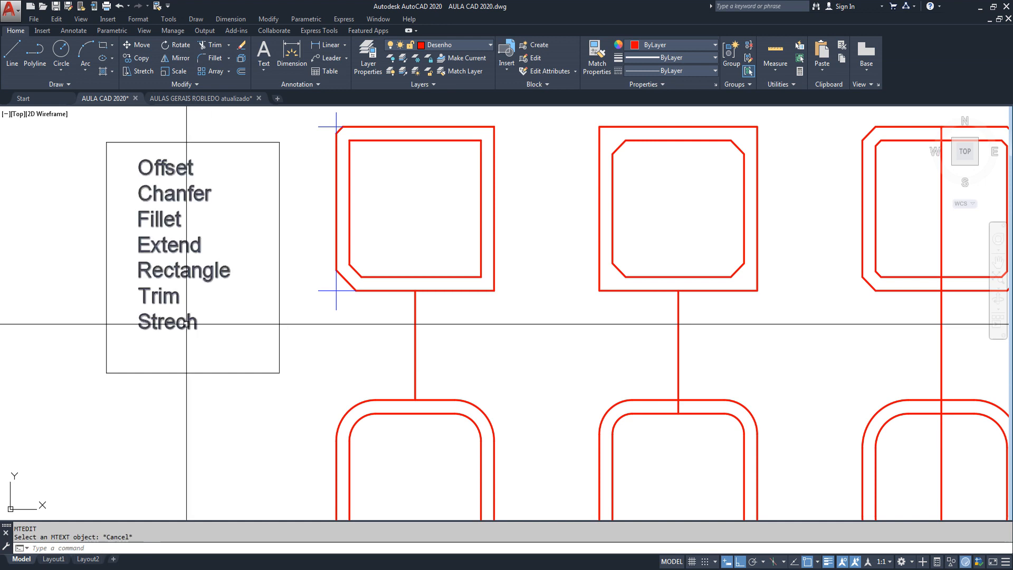
# Trim the second vertical line's end inside the rounded square, using that square's outer outline as the cutting edge.
pyautogui.moveTo(219, 340); pyautogui.dragTo(118, 293, button='middle')
pyautogui.moveTo(570, 315)
pyautogui.mouseDown(button='middle')
pyautogui.moveTo(433, 348)
pyautogui.moveTo(461, 362)
pyautogui.mouseUp(button='middle')
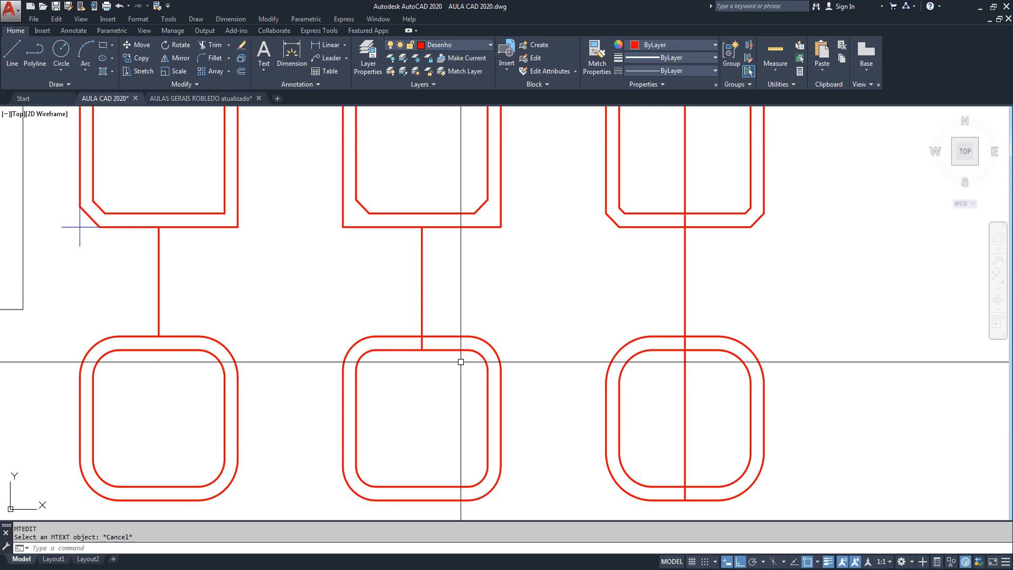
pyautogui.moveTo(621, 290)
pyautogui.mouseDown(button='middle')
pyautogui.moveTo(600, 290)
pyautogui.moveTo(600, 281)
pyautogui.mouseUp(button='middle')
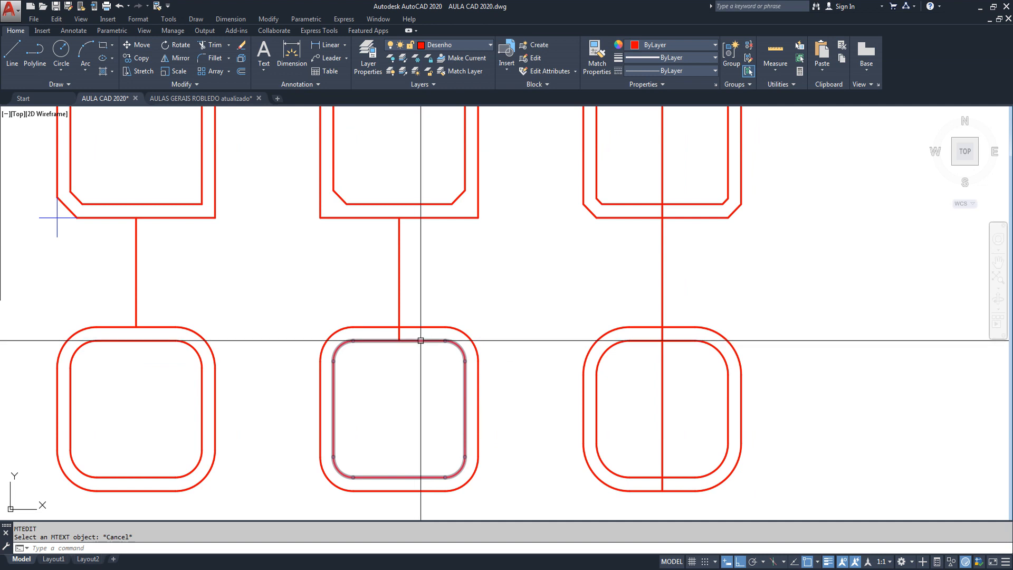
pyautogui.press('Escape')
pyautogui.press('Escape')
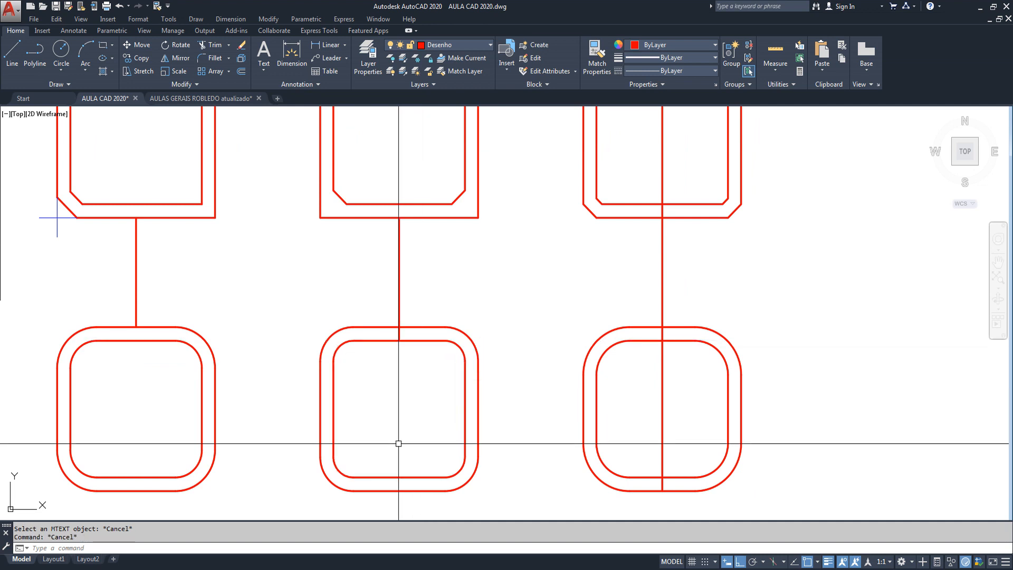
pyautogui.moveTo(427, 434); pyautogui.dragTo(401, 434, button='middle')
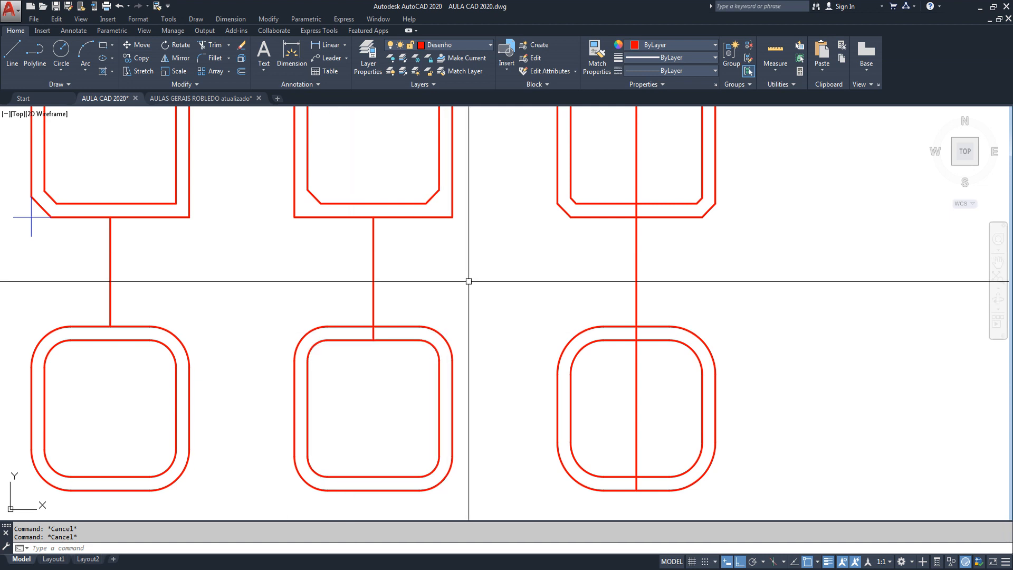
pyautogui.press('Return')
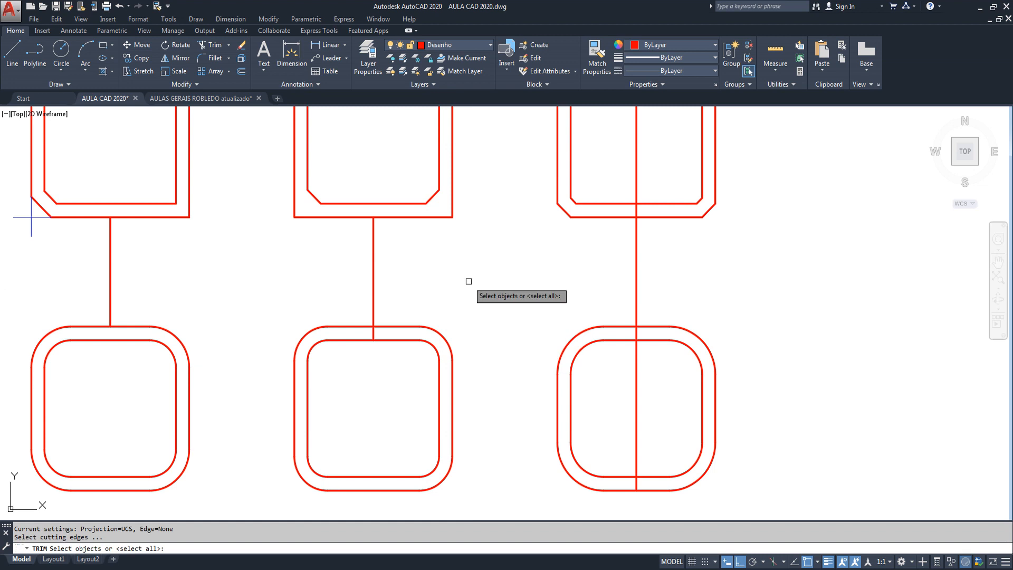
pyautogui.click(386, 326)
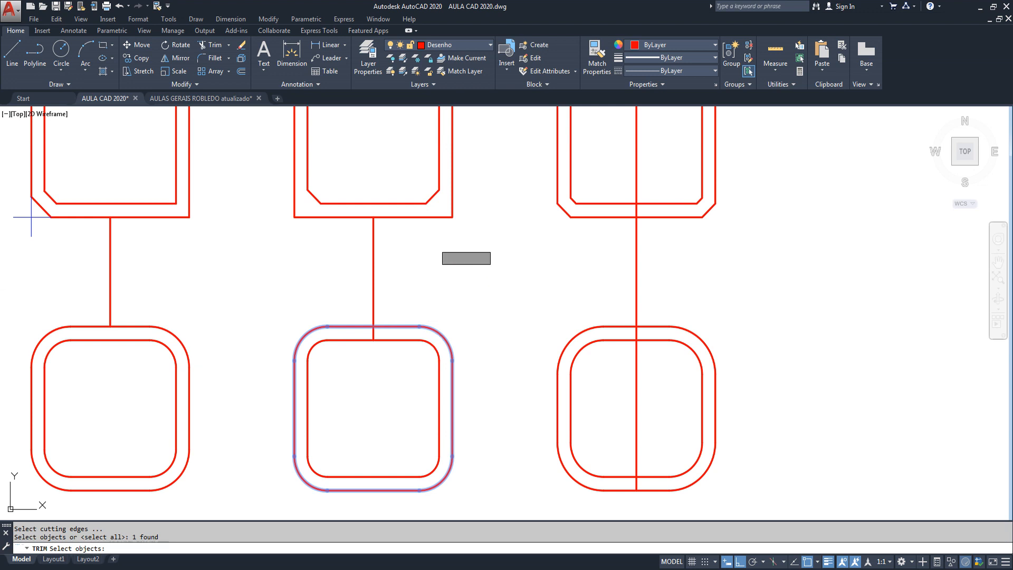
pyautogui.press('Return')
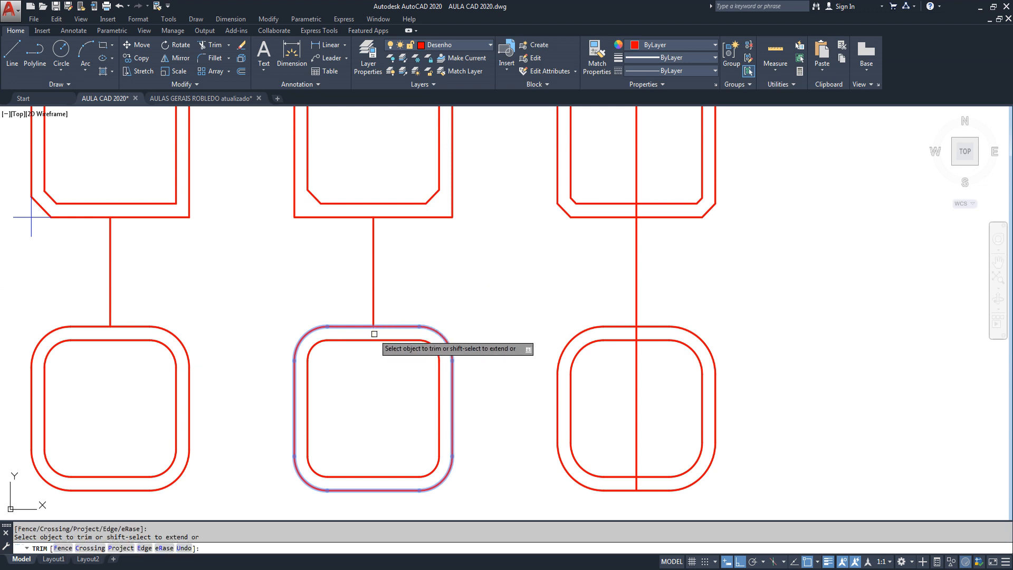
pyautogui.click(375, 334)
pyautogui.press('Return')
# Draw a short vertical line from the trimmed line's lower end down to the second rounded square's inner outline.
pyautogui.moveTo(466, 312); pyautogui.dragTo(414, 322, button='middle')
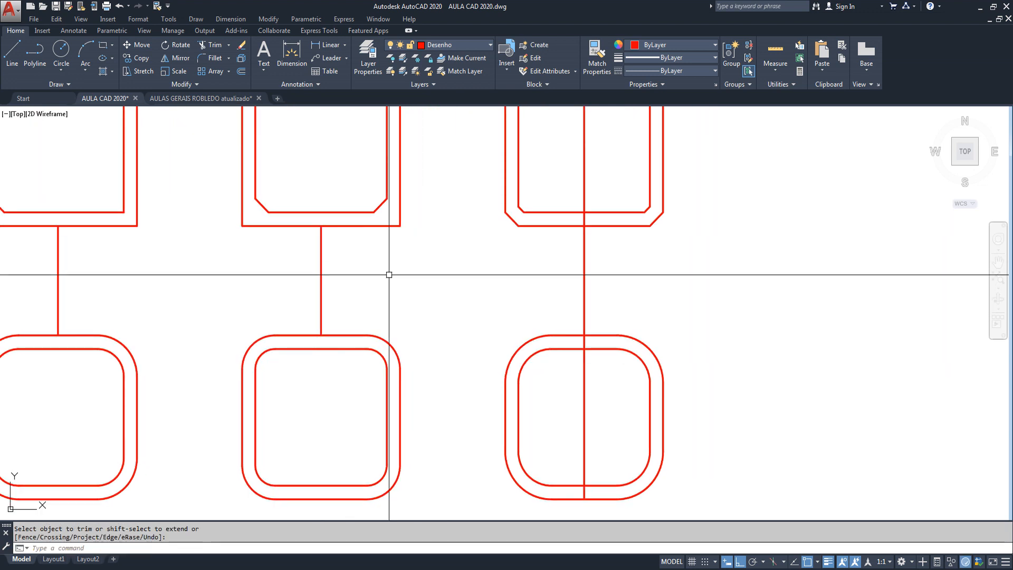
pyautogui.click(12, 53)
pyautogui.scroll(6, 316, 343)
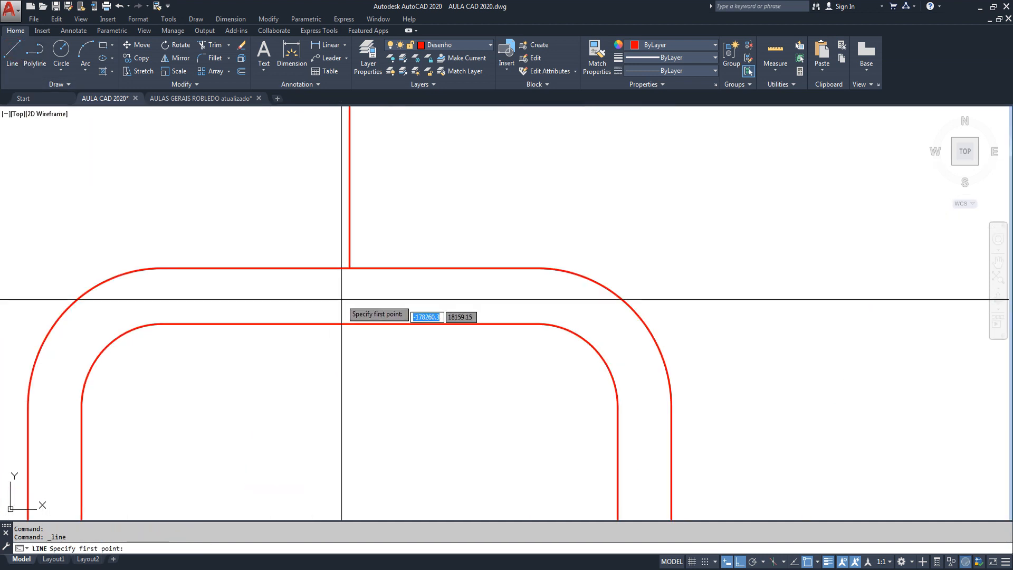
pyautogui.click(349, 268)
pyautogui.click(350, 323)
pyautogui.press('Return')
pyautogui.scroll(-6, 312, 324)
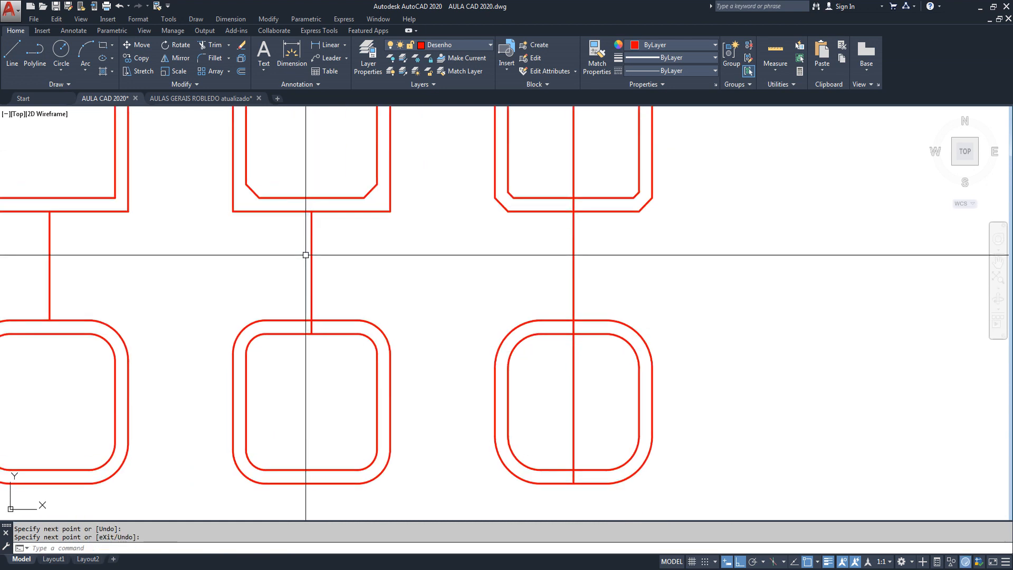
# Select the longer vertical line between the second pair of squares to check where it ends.
pyautogui.scroll(2, 289, 267)
pyautogui.click(389, 246)
pyautogui.click(303, 308)
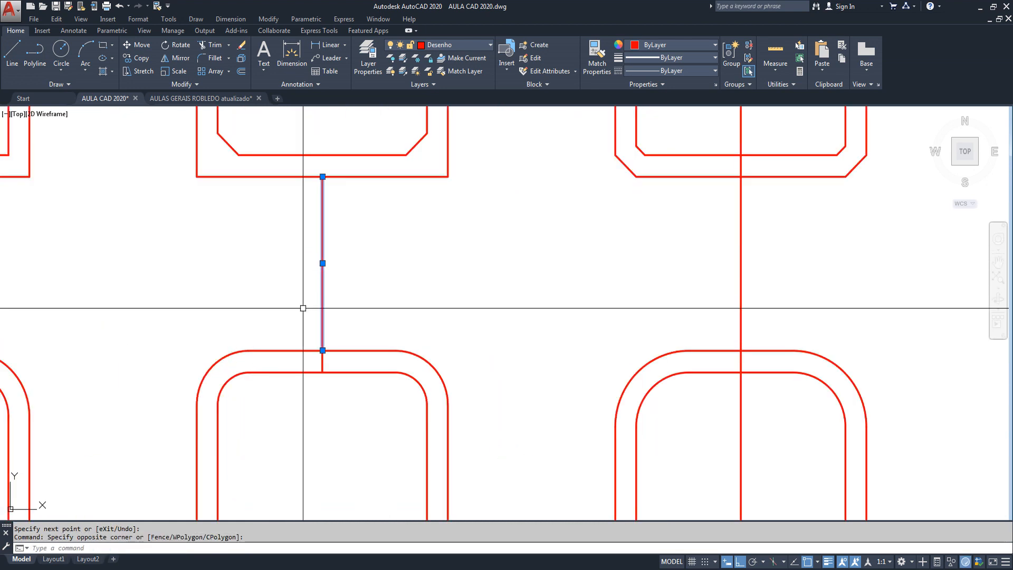
pyautogui.press('Escape')
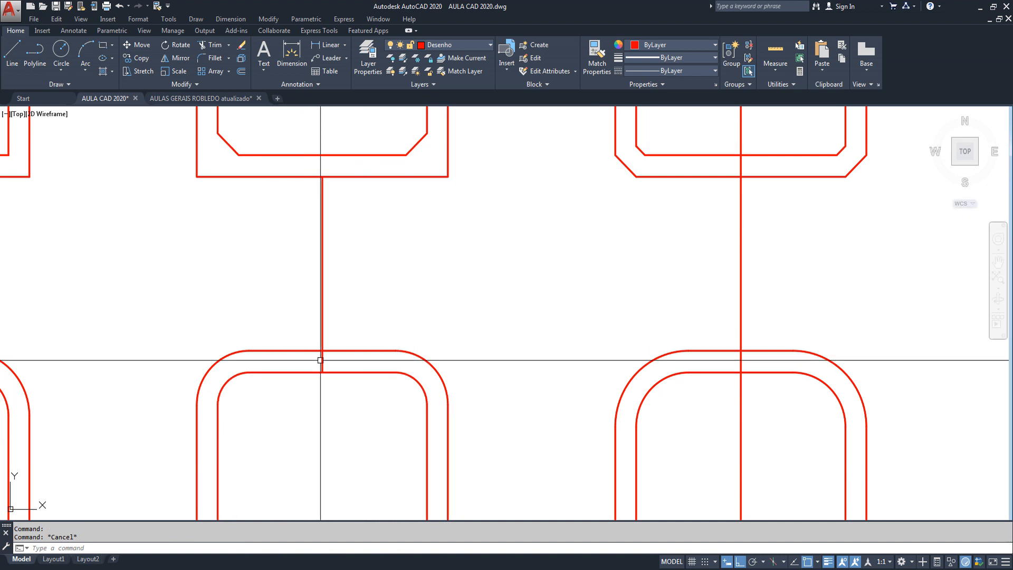
# Try to trim the short segment, using the crossed square outlines and both vertical lines as cutting edges.
pyautogui.moveTo(436, 252); pyautogui.dragTo(427, 247, button='middle')
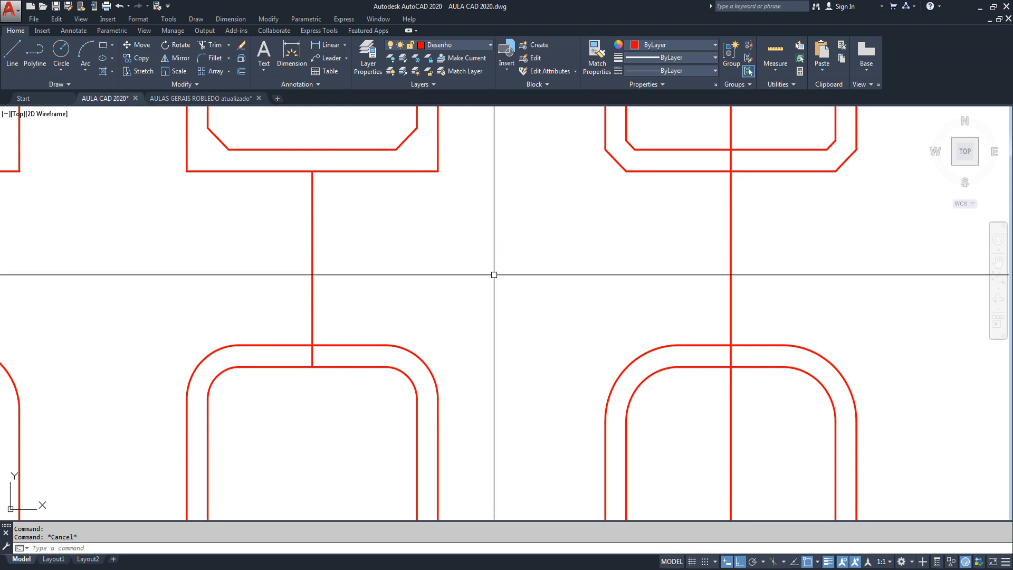
pyautogui.press('Return')
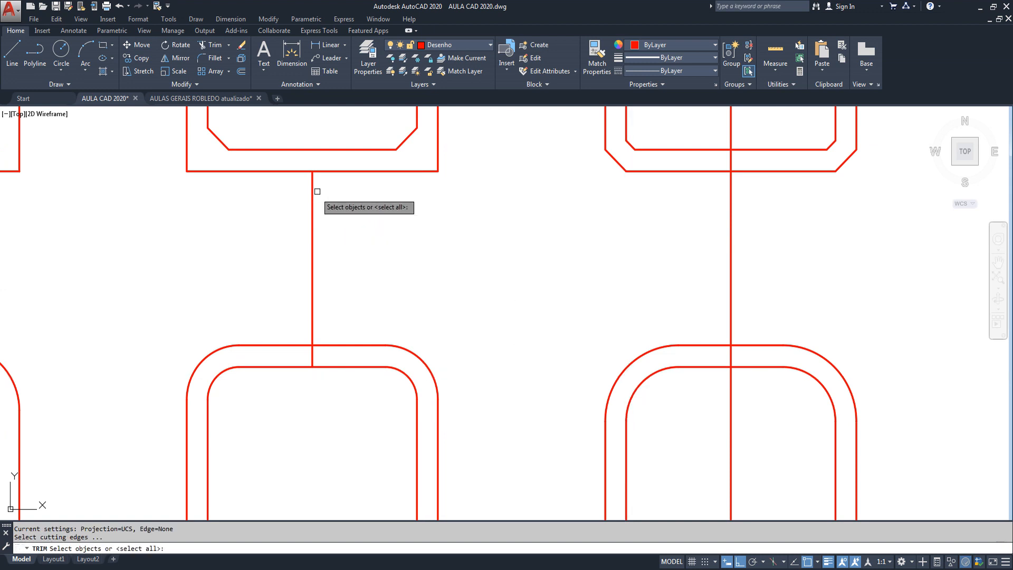
pyautogui.click(343, 159)
pyautogui.click(272, 403)
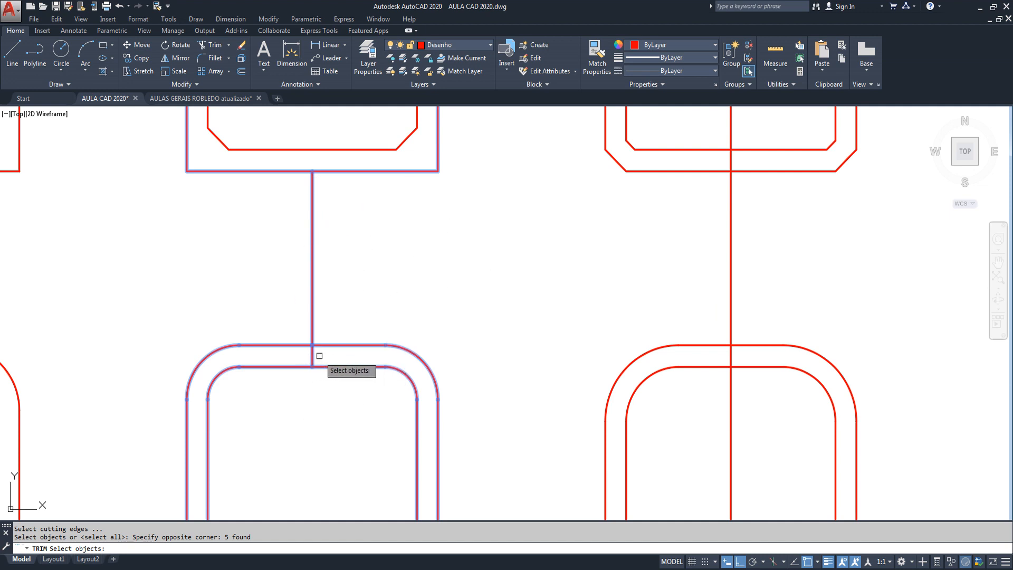
pyautogui.press('Return')
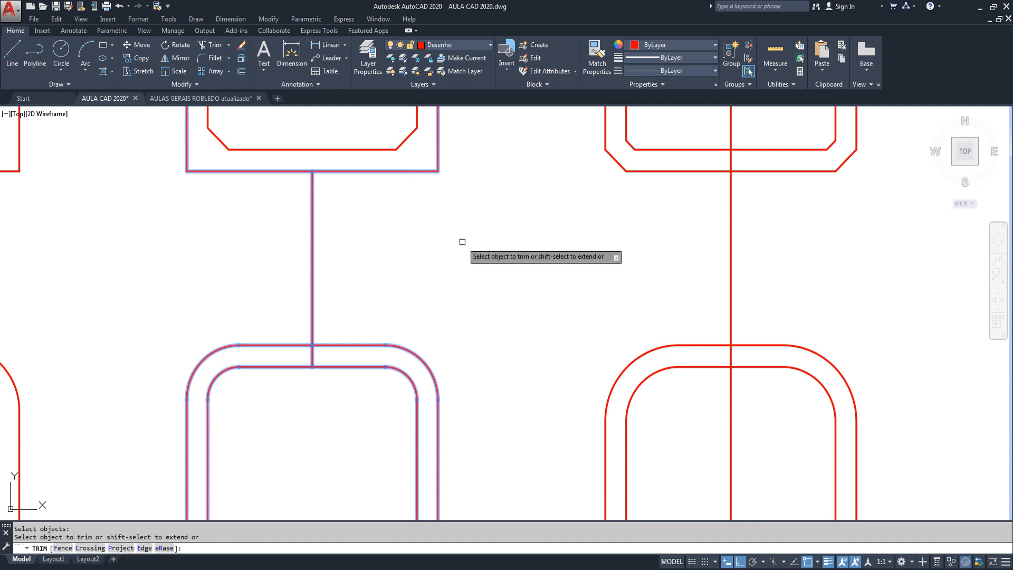
pyautogui.click(312, 355)
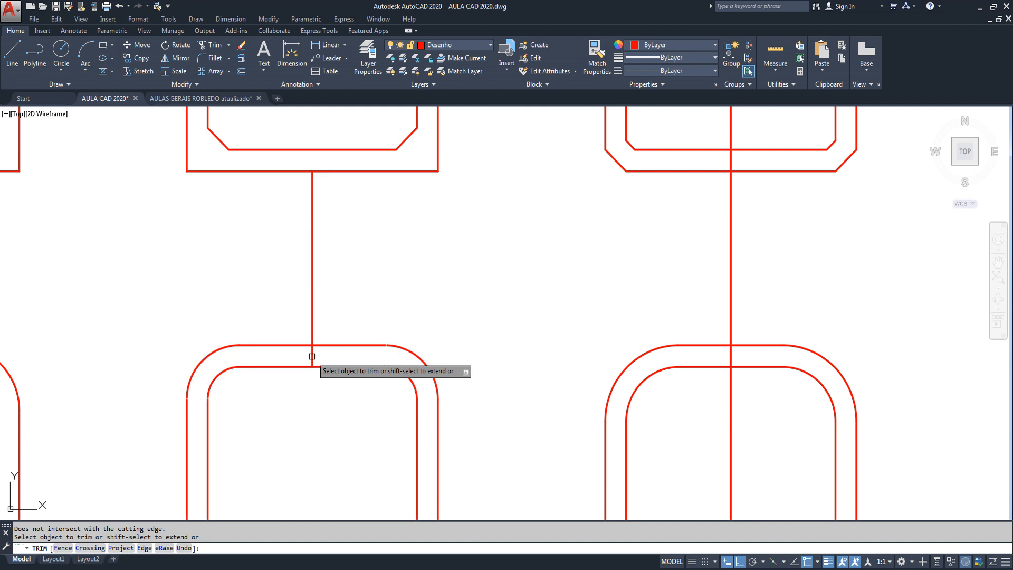
pyautogui.press('Return')
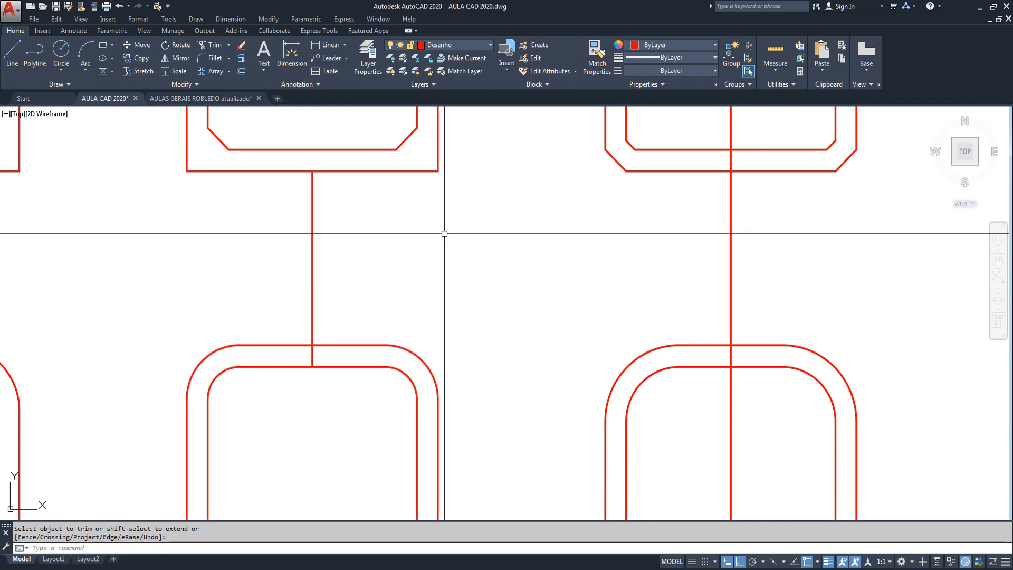
pyautogui.click(312, 356)
pyautogui.press('Escape')
pyautogui.press('Escape')
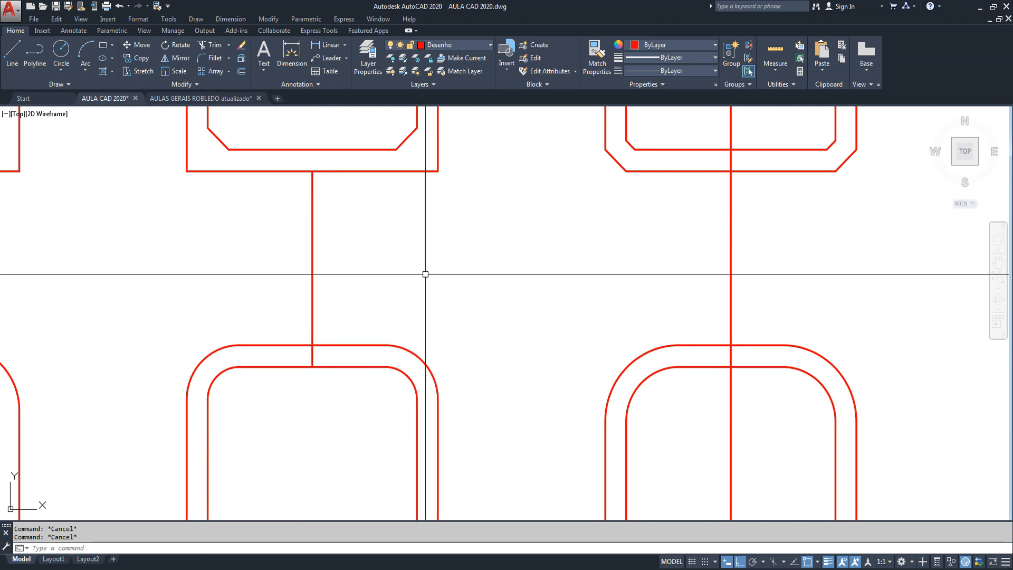
# Try to trim the short segment with only the second rounded square's outer outline as the cutting edge.
pyautogui.write('tr')
pyautogui.press('Return')
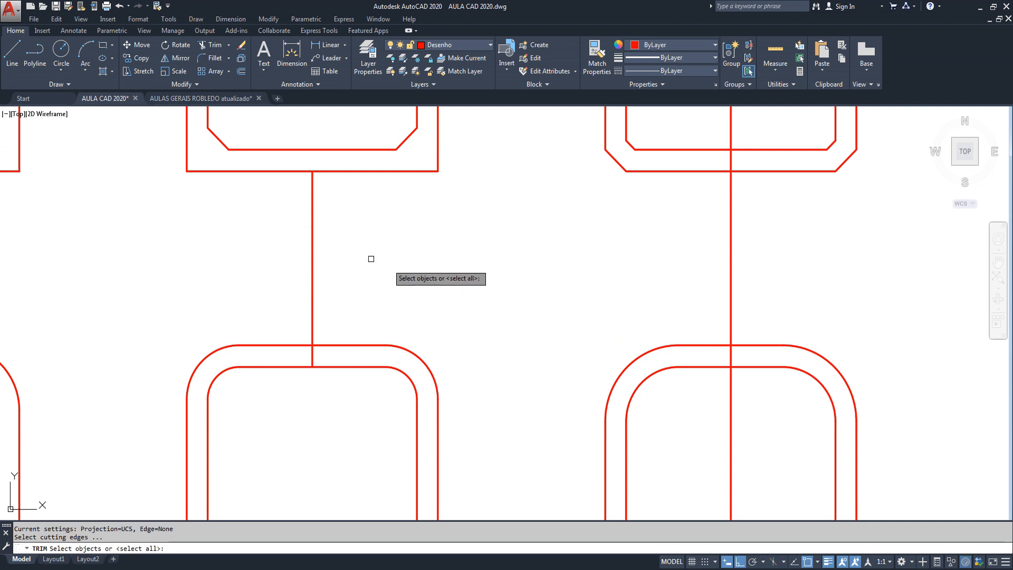
pyautogui.click(342, 345)
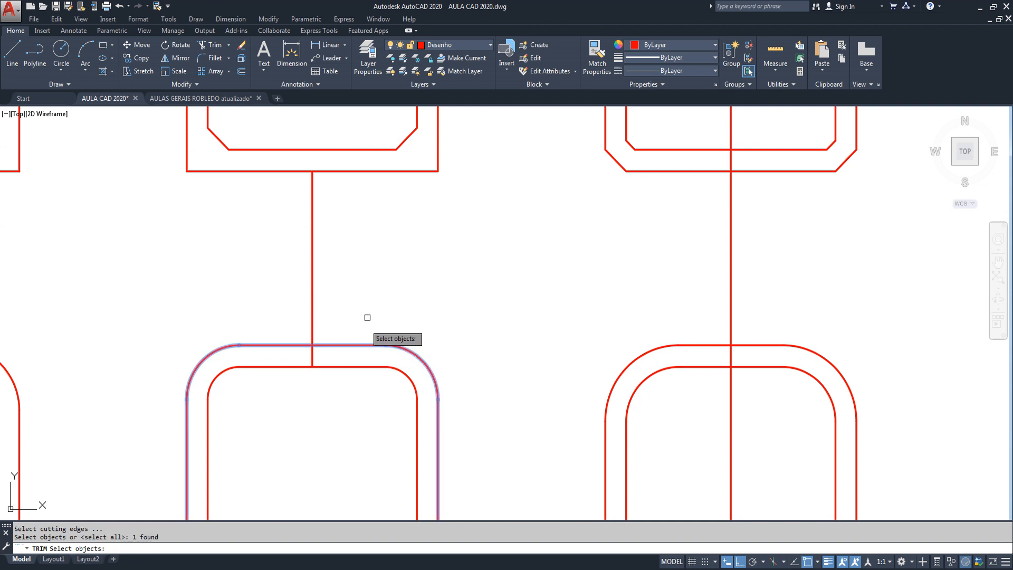
pyautogui.press('Return')
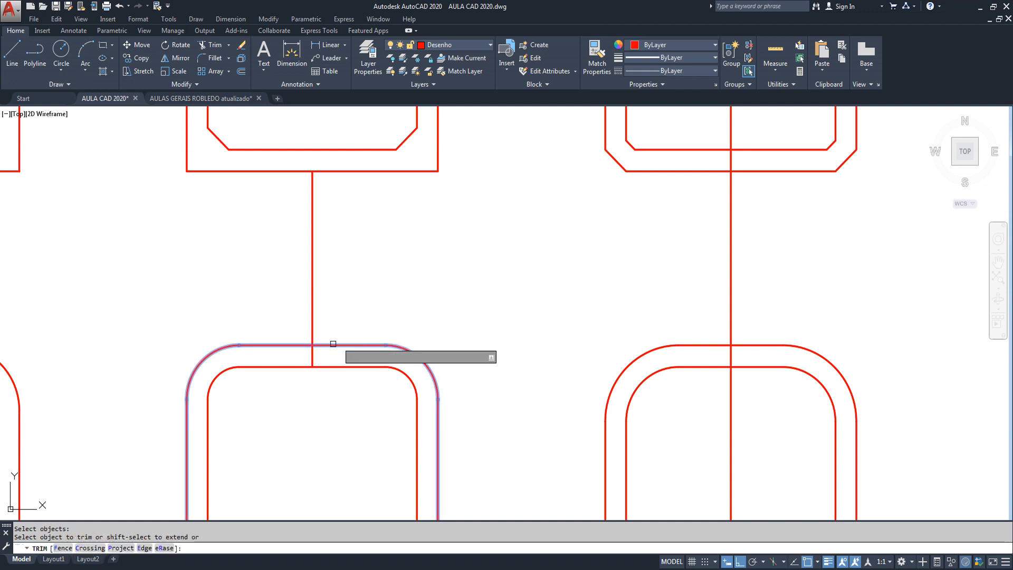
pyautogui.click(311, 356)
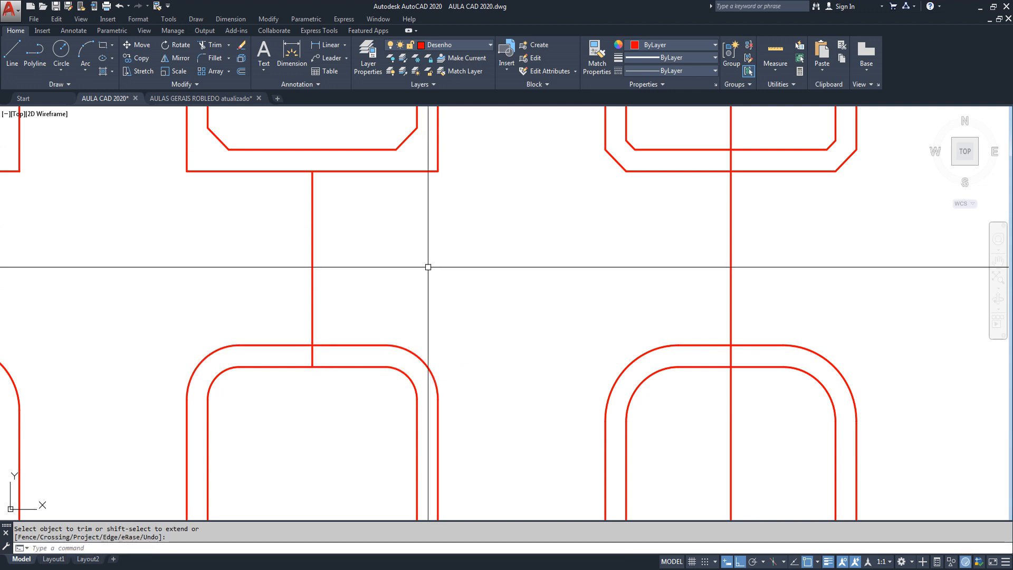
# Delete the short vertical segment between the second rounded square's outer and inner outlines.
pyautogui.click(310, 357)
pyautogui.click(316, 357)
pyautogui.click(310, 357)
pyautogui.click(314, 357)
pyautogui.click(313, 355)
pyautogui.press('Delete')
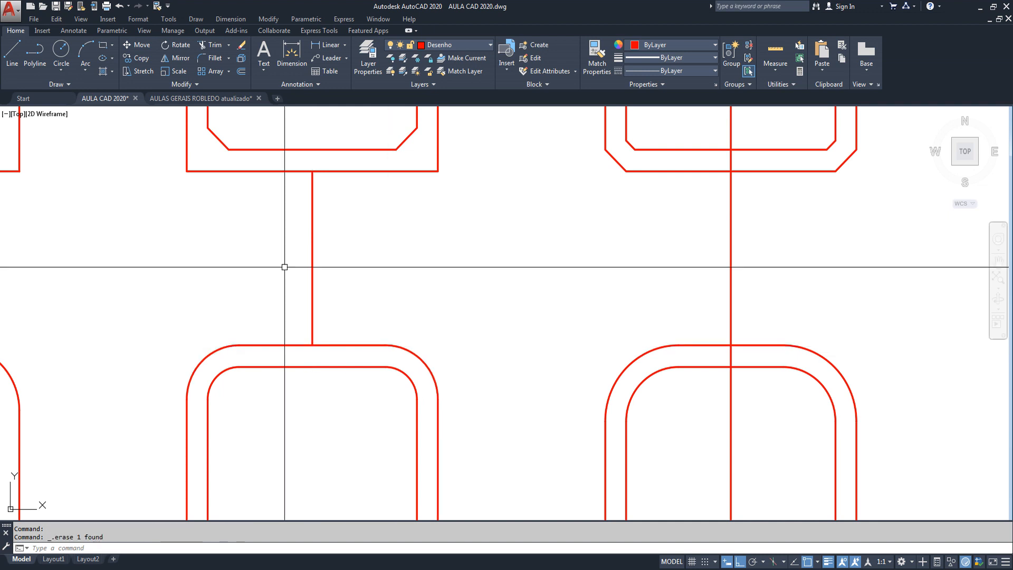
# Examine the command list, the connected squares and the second and third chamfered squares of the upper row.
pyautogui.scroll(-4, 372, 339)
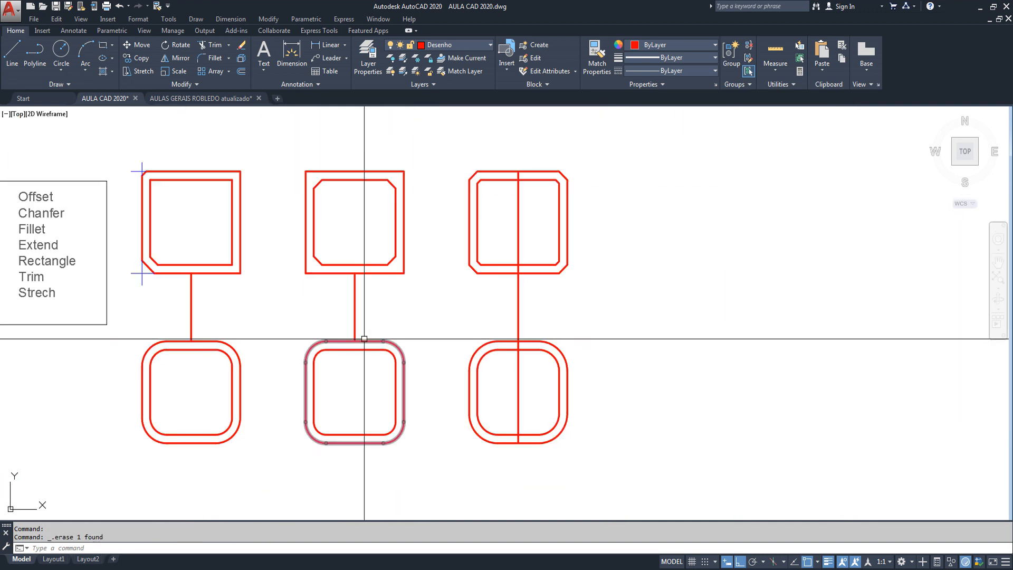
pyautogui.moveTo(208, 308); pyautogui.dragTo(256, 298, button='middle')
pyautogui.scroll(2, 124, 280)
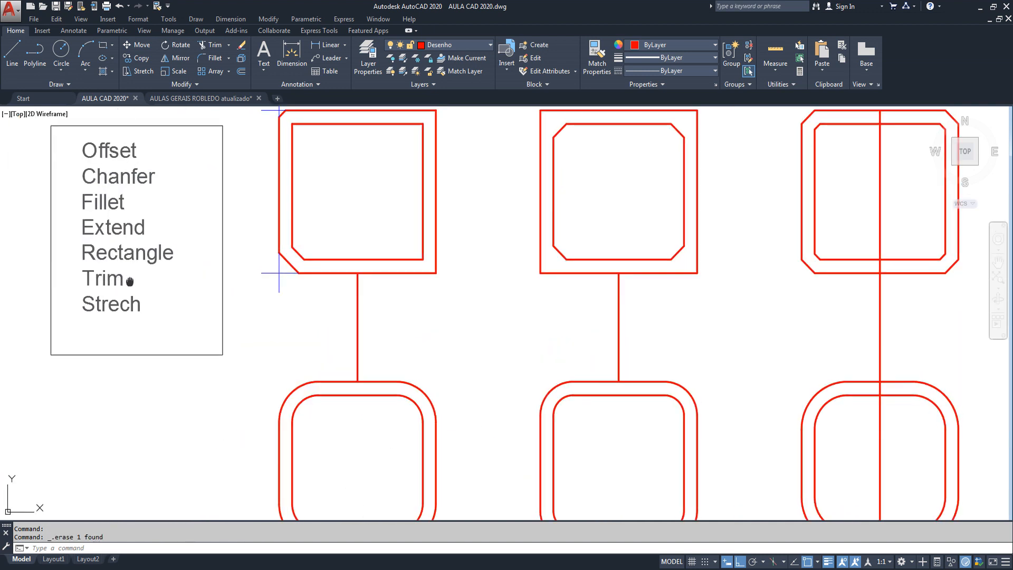
pyautogui.moveTo(127, 305)
pyautogui.mouseDown(button='middle')
pyautogui.moveTo(104, 297)
pyautogui.moveTo(75, 254)
pyautogui.mouseUp(button='middle')
pyautogui.moveTo(630, 329)
pyautogui.mouseDown(button='middle')
pyautogui.moveTo(525, 387)
pyautogui.moveTo(499, 442)
pyautogui.mouseUp(button='middle')
pyautogui.moveTo(455, 265); pyautogui.dragTo(434, 307, button='middle')
pyautogui.scroll(1, 409, 259)
pyautogui.moveTo(429, 261); pyautogui.dragTo(423, 283, button='middle')
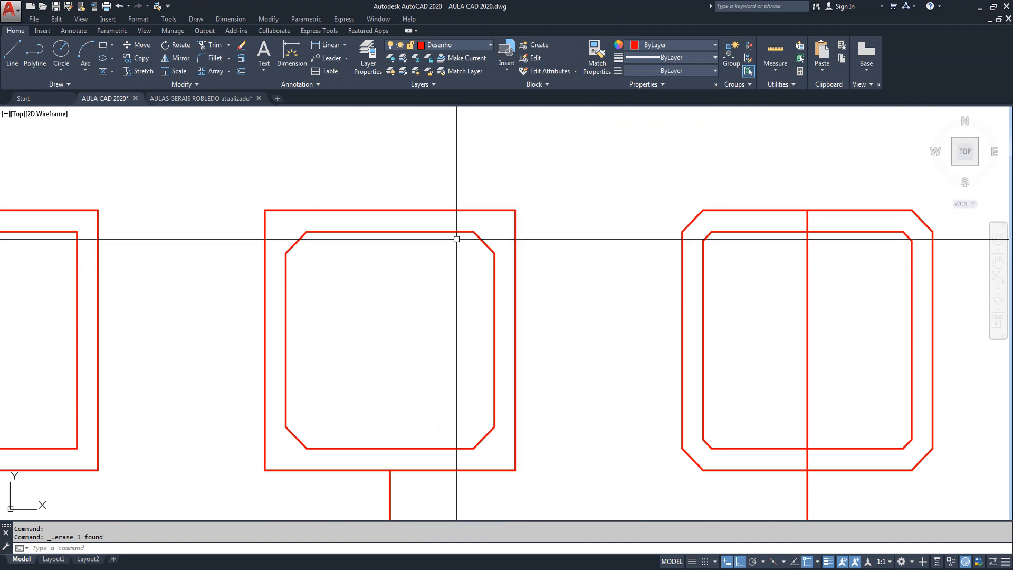
pyautogui.moveTo(458, 236); pyautogui.dragTo(312, 191, button='middle')
pyautogui.press('Escape')
pyautogui.press('Escape')
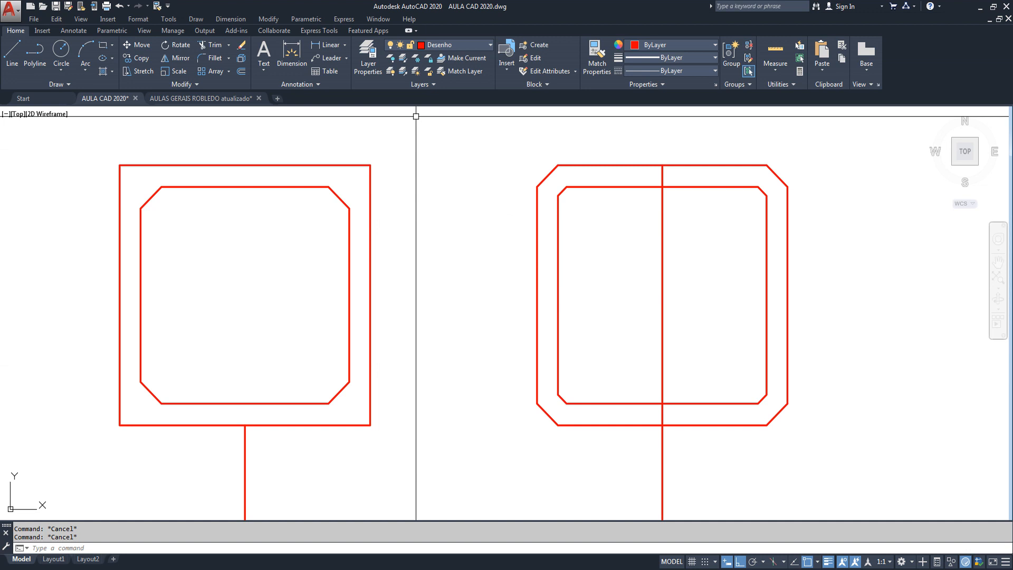
# Stretch the right side of the second upper-row square and its inner chamfered outline 0.5 to the right.
pyautogui.write('t')
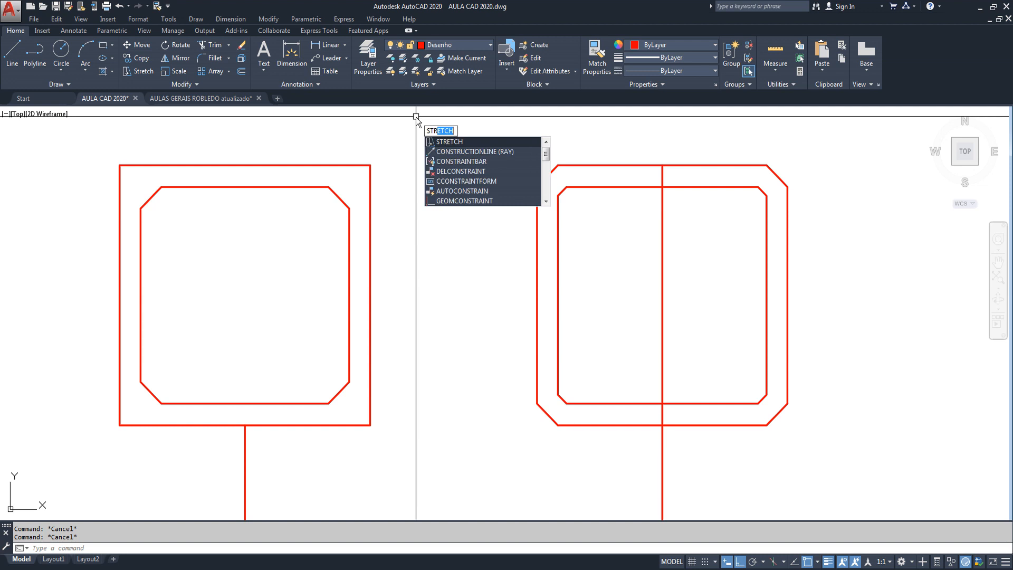
pyautogui.press('Return')
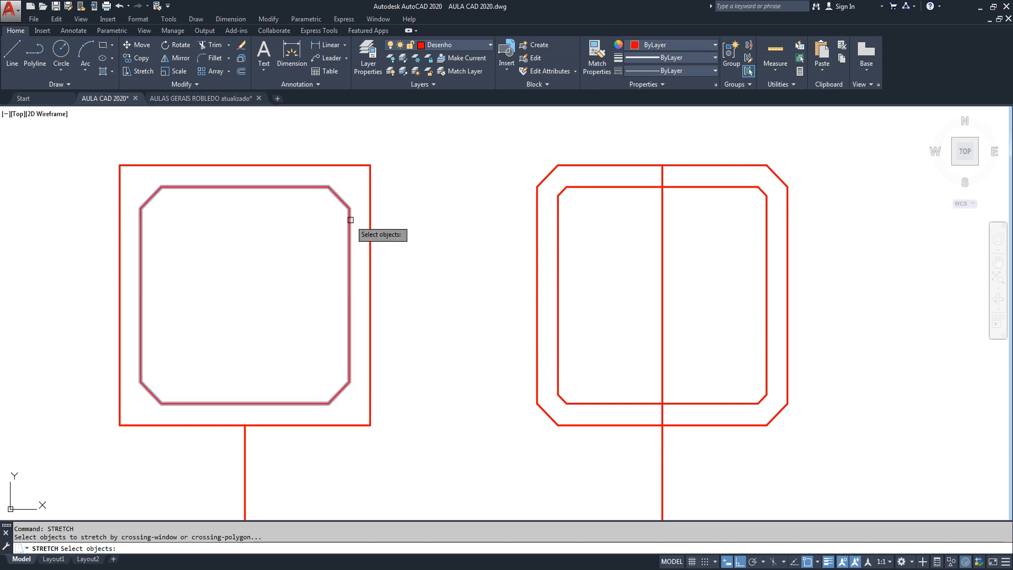
pyautogui.click(412, 133)
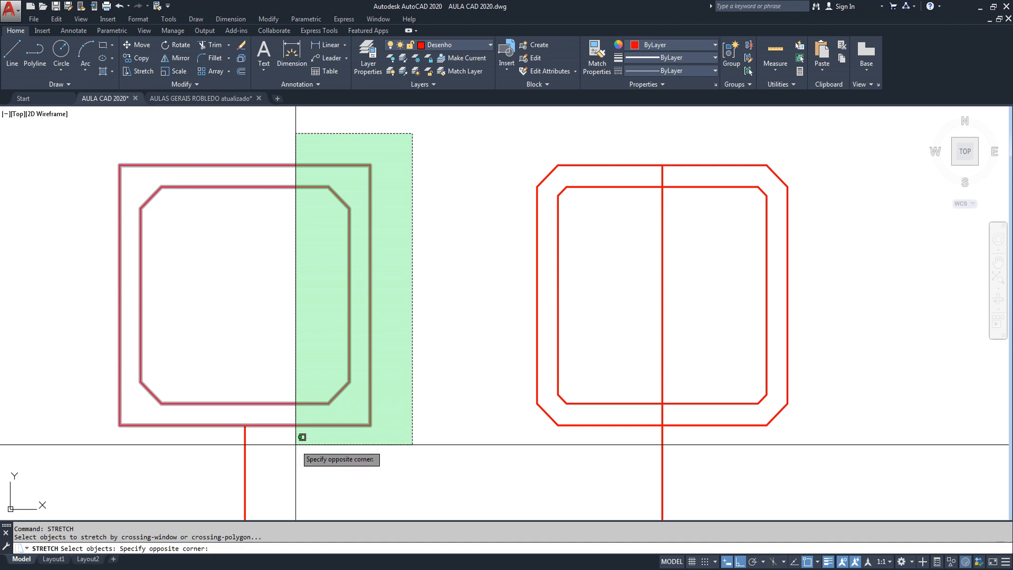
pyautogui.click(296, 459)
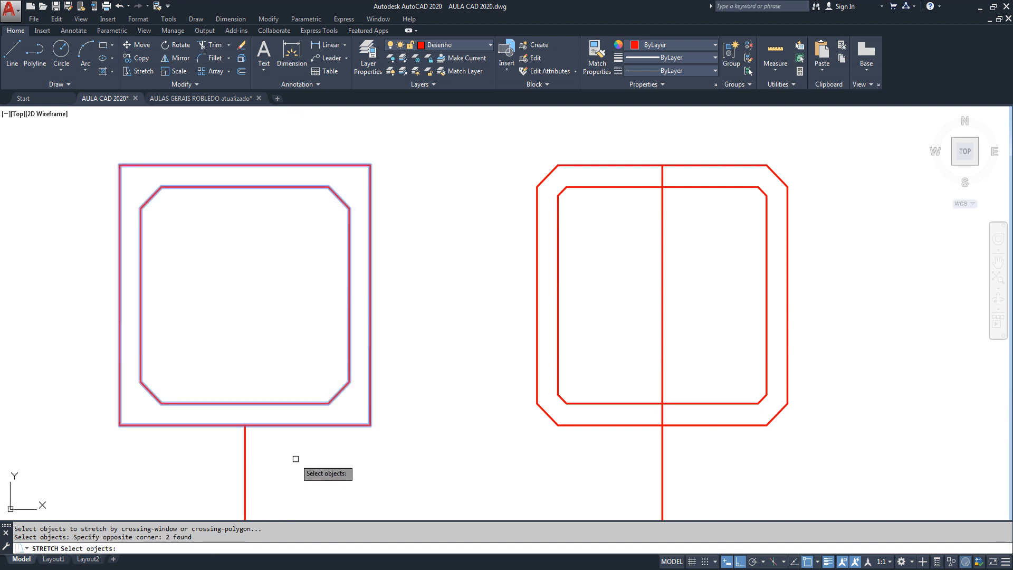
pyautogui.press('Return')
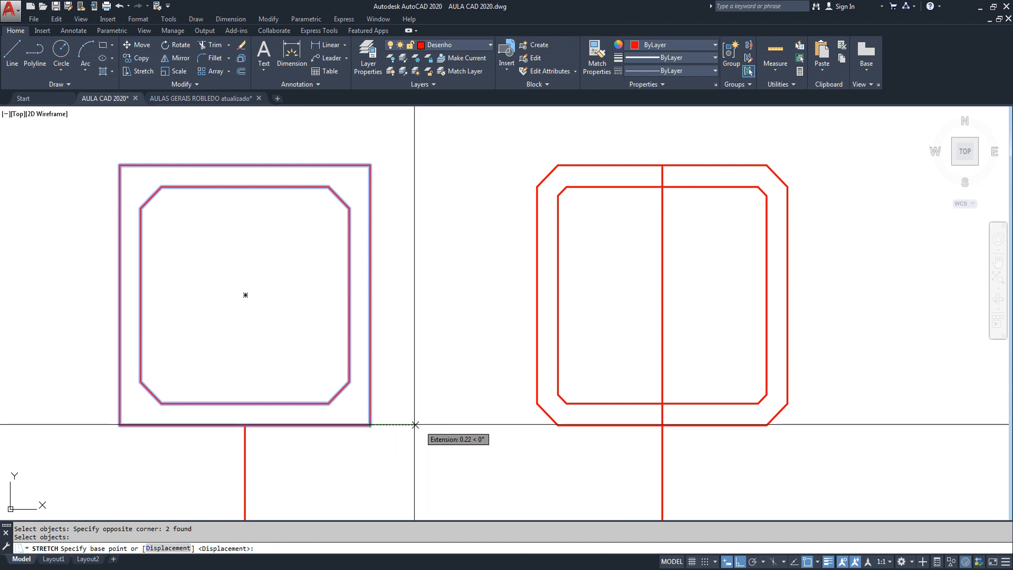
pyautogui.click(370, 425)
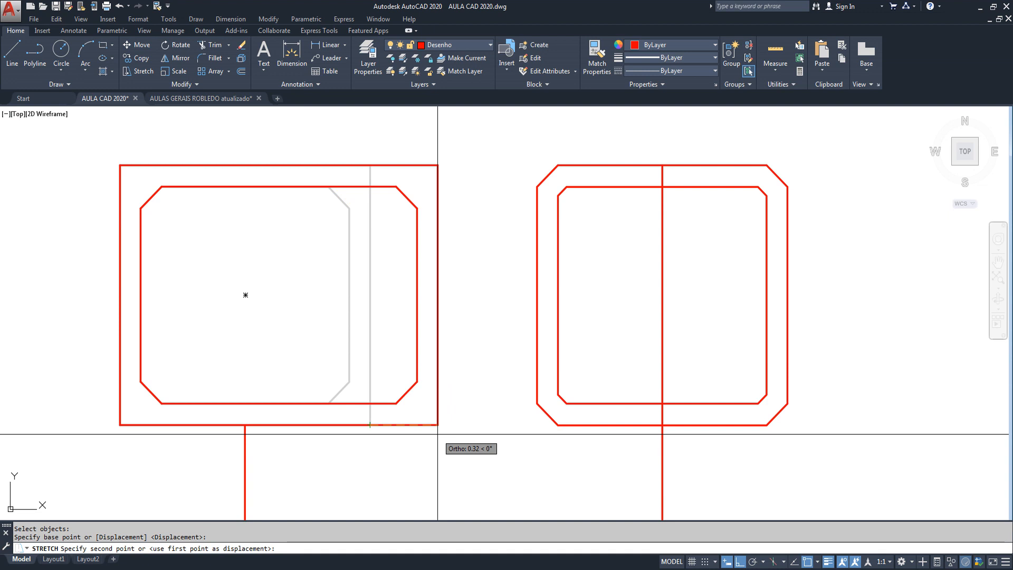
pyautogui.write('0.5')
pyautogui.press('Return')
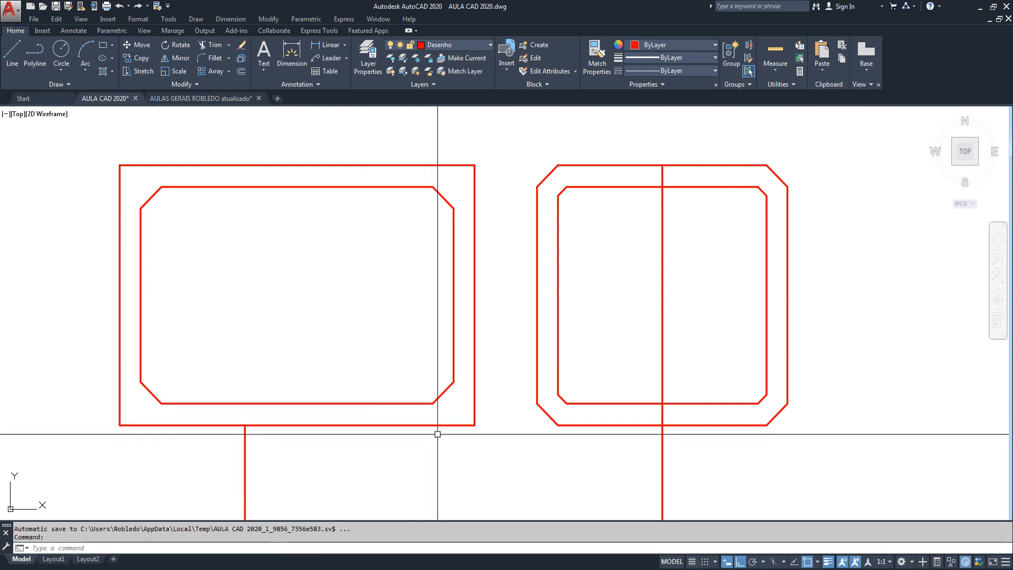
# Trim the vertical line inside the third chamfered square and the third rounded square, using their outer outlines as cutting edges.
pyautogui.moveTo(459, 412)
pyautogui.mouseDown(button='middle')
pyautogui.moveTo(387, 393)
pyautogui.moveTo(320, 408)
pyautogui.mouseUp(button='middle')
pyautogui.moveTo(553, 305); pyautogui.dragTo(512, 373, button='middle')
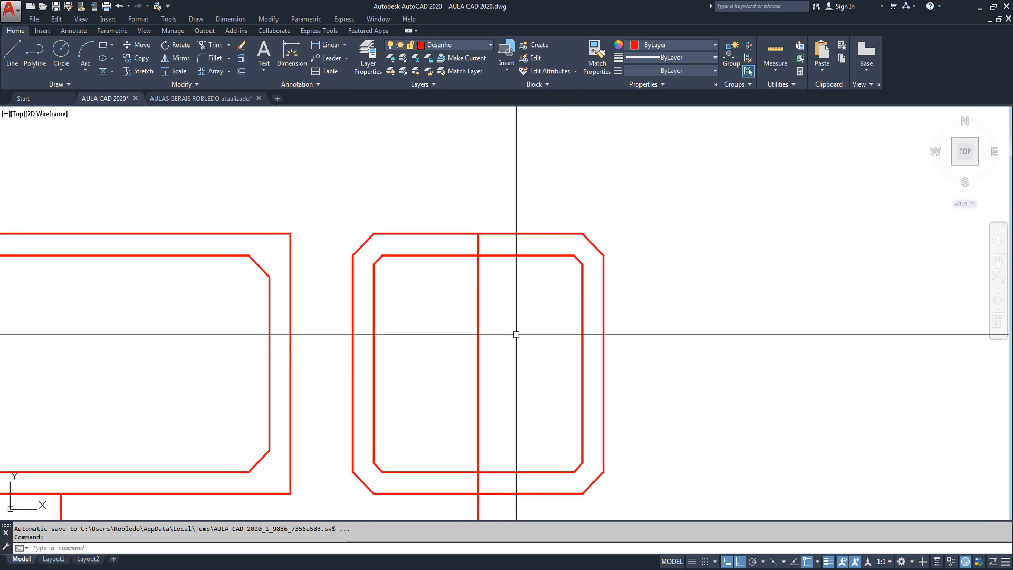
pyautogui.scroll(-3, 479, 262)
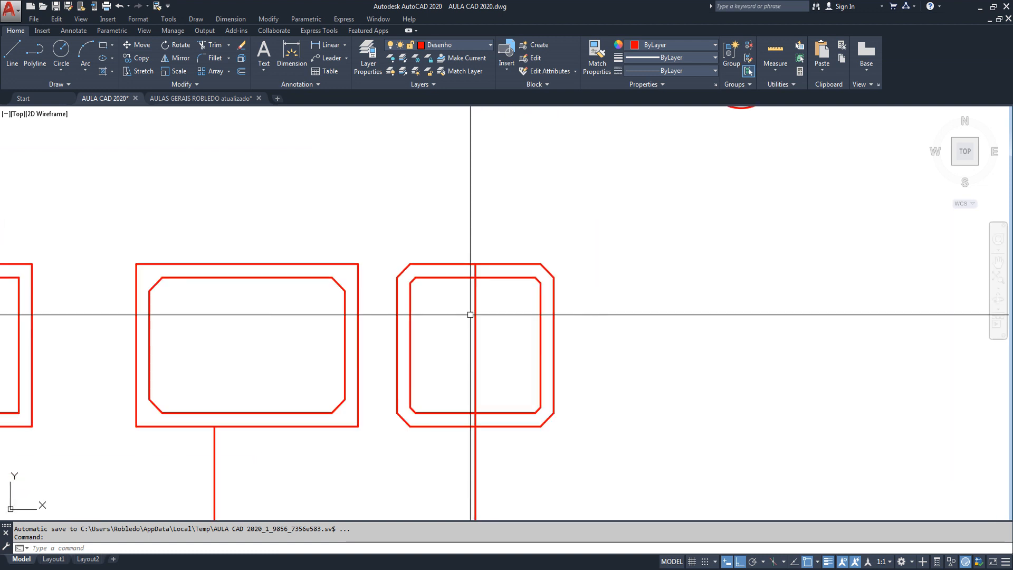
pyautogui.scroll(2, 450, 321)
pyautogui.press('Return')
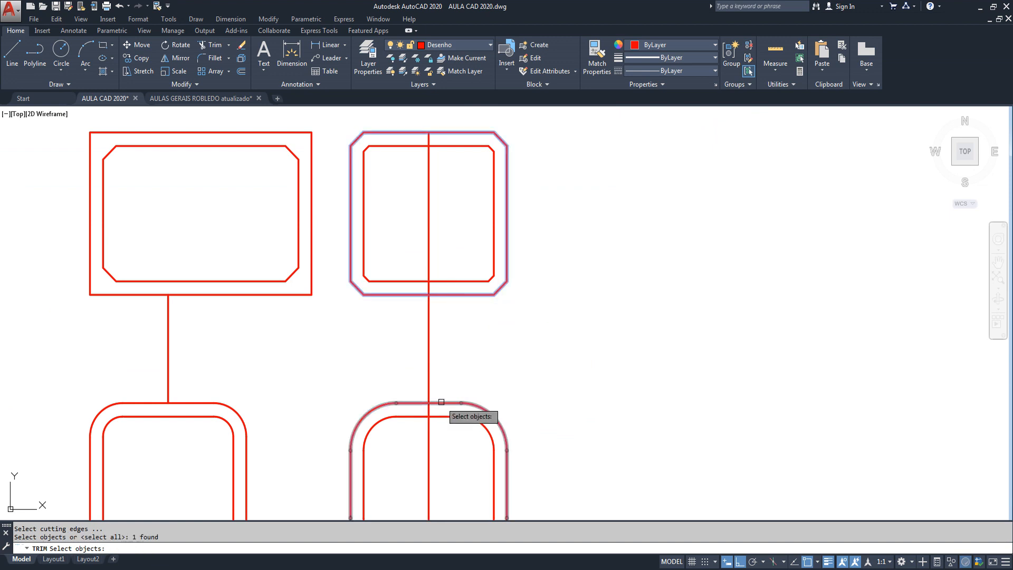
pyautogui.click(428, 237)
pyautogui.click(429, 423)
pyautogui.press('Return')
pyautogui.moveTo(496, 311); pyautogui.dragTo(489, 440, button='middle')
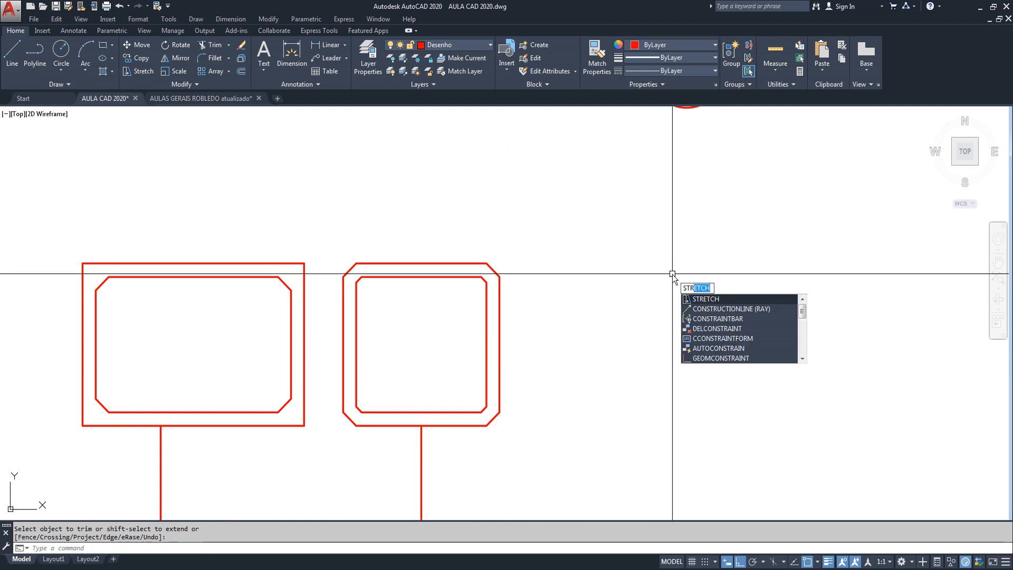
# Stretch the upper half of the third chamfered square, both outlines, upward by 0.5.
pyautogui.press('Return')
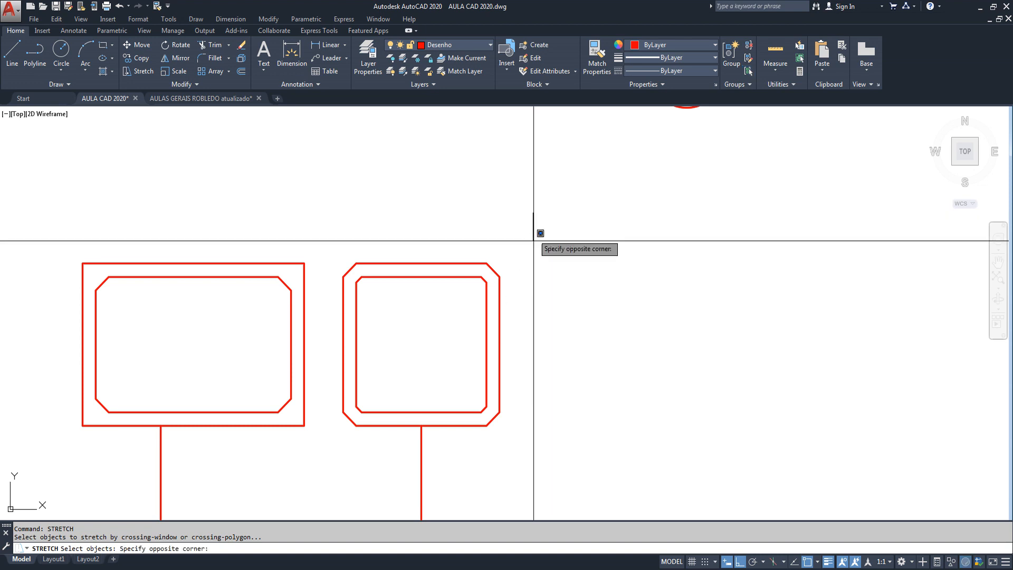
pyautogui.click(328, 342)
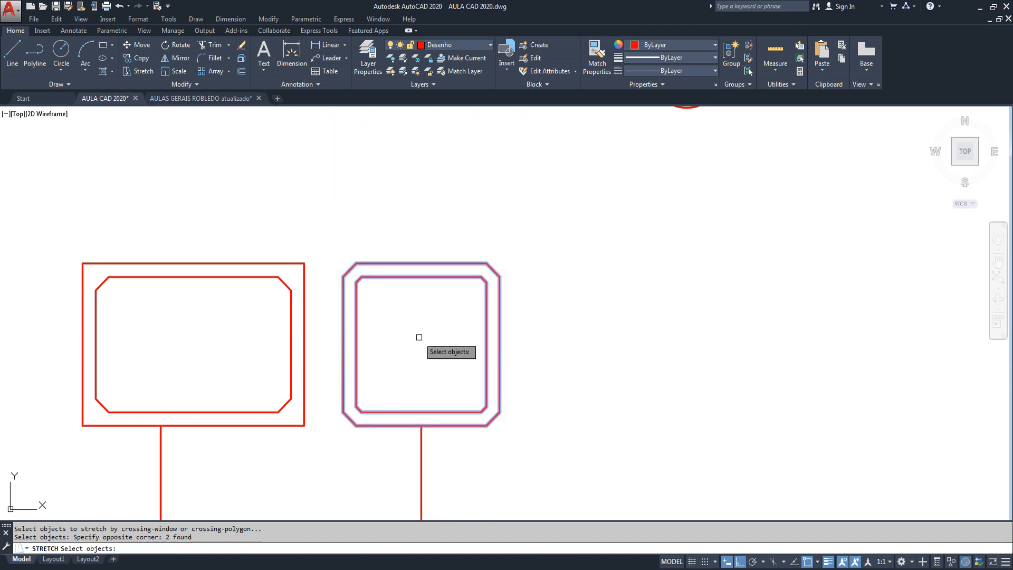
pyautogui.press('Return')
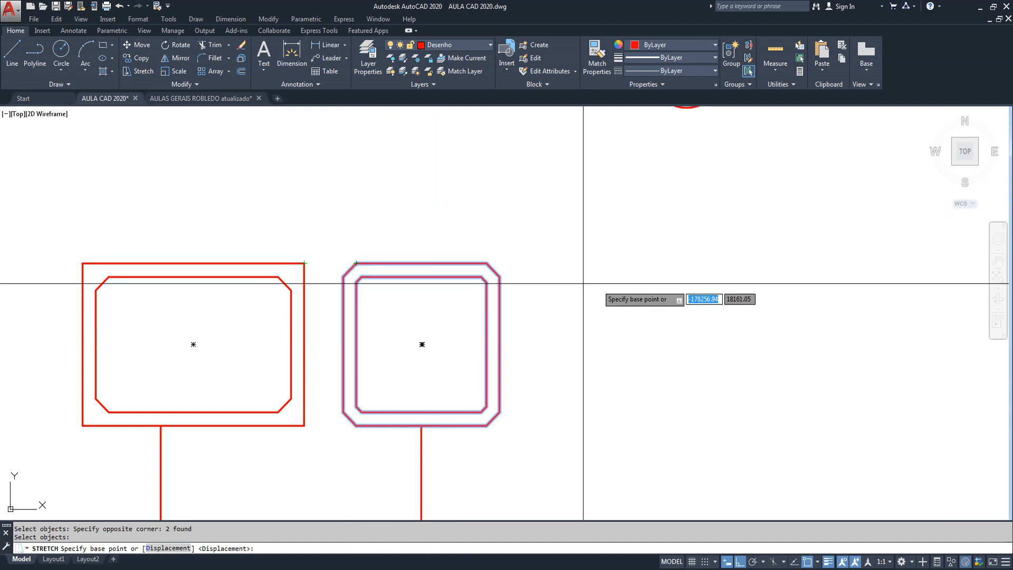
pyautogui.click(562, 349)
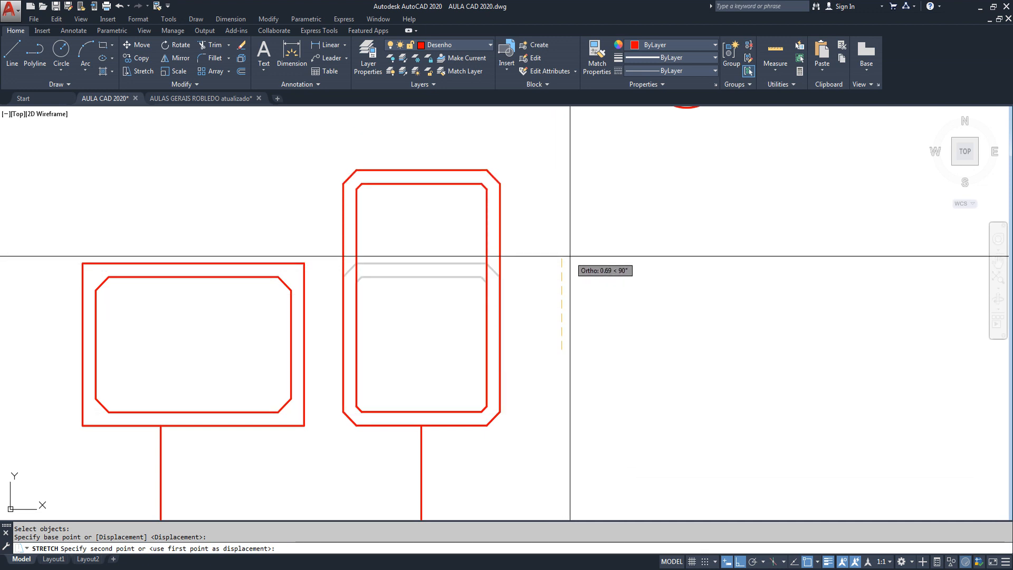
pyautogui.press('Return')
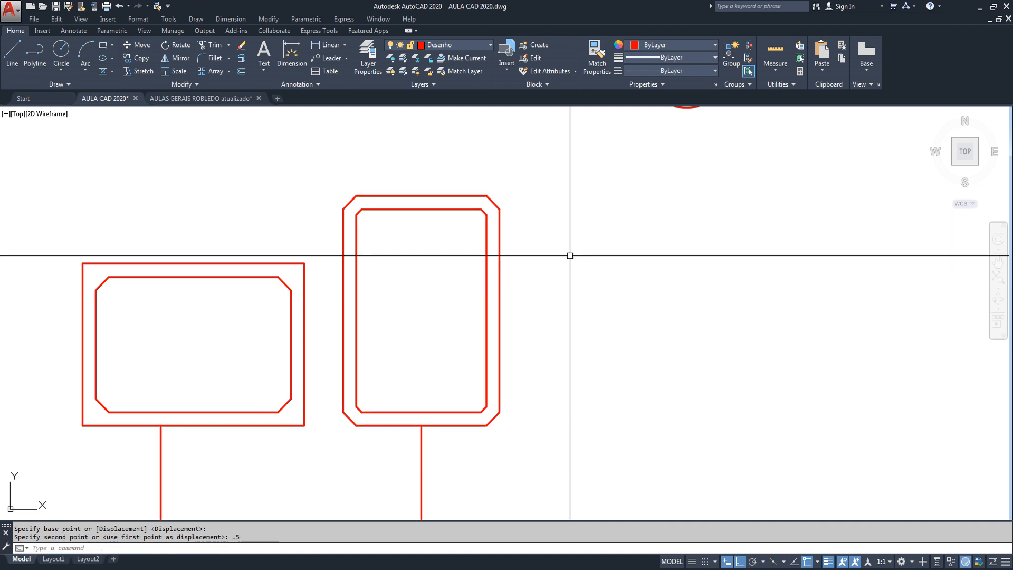
# Examine the rows of connected squares beside the command list and the circle and diamond figures below the activity sheets.
pyautogui.scroll(-5, 570, 256)
pyautogui.moveTo(362, 336); pyautogui.dragTo(429, 336, button='middle')
pyautogui.scroll(4, 313, 352)
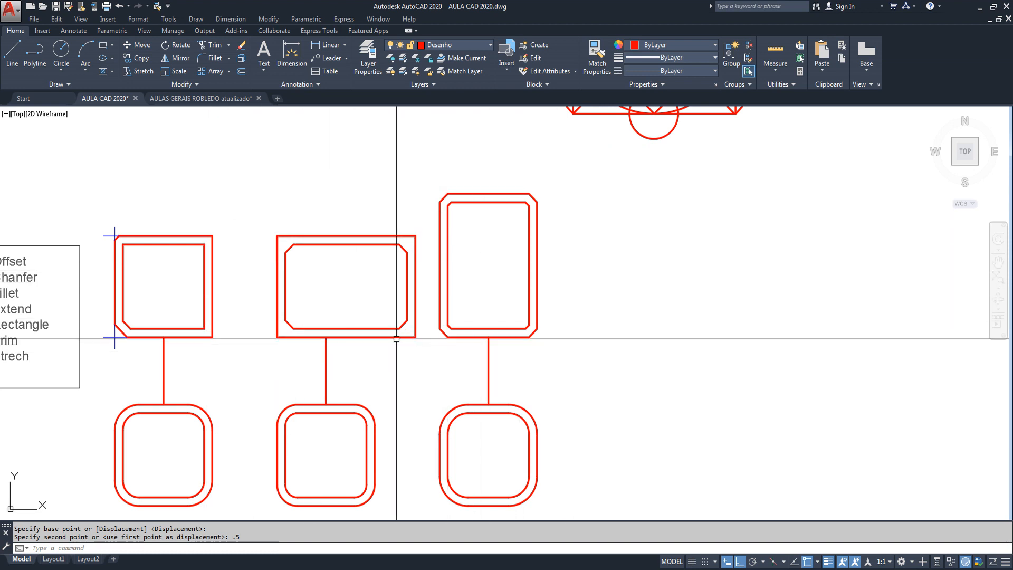
pyautogui.moveTo(383, 339); pyautogui.dragTo(549, 310, button='middle')
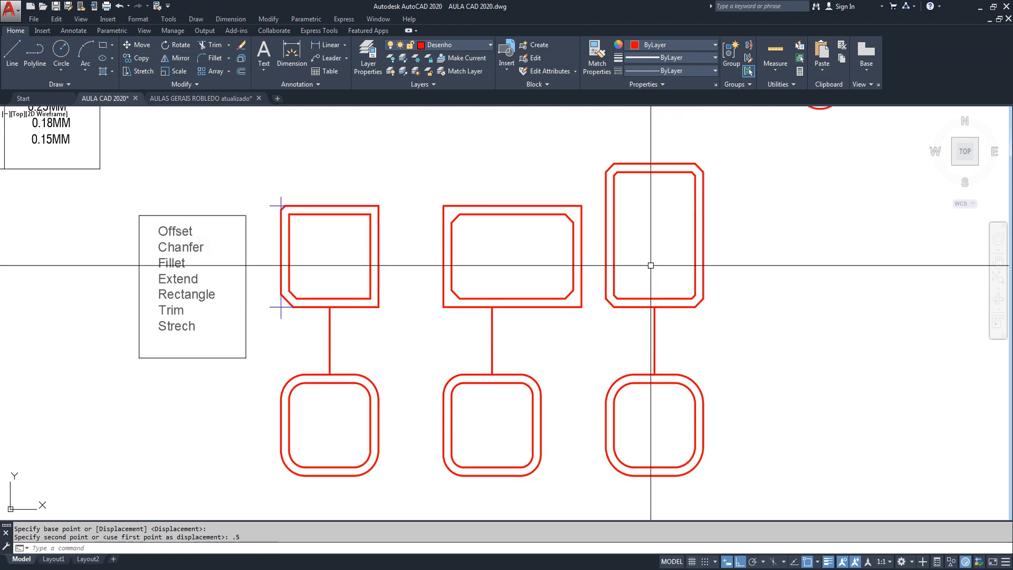
pyautogui.scroll(-4, 274, 319)
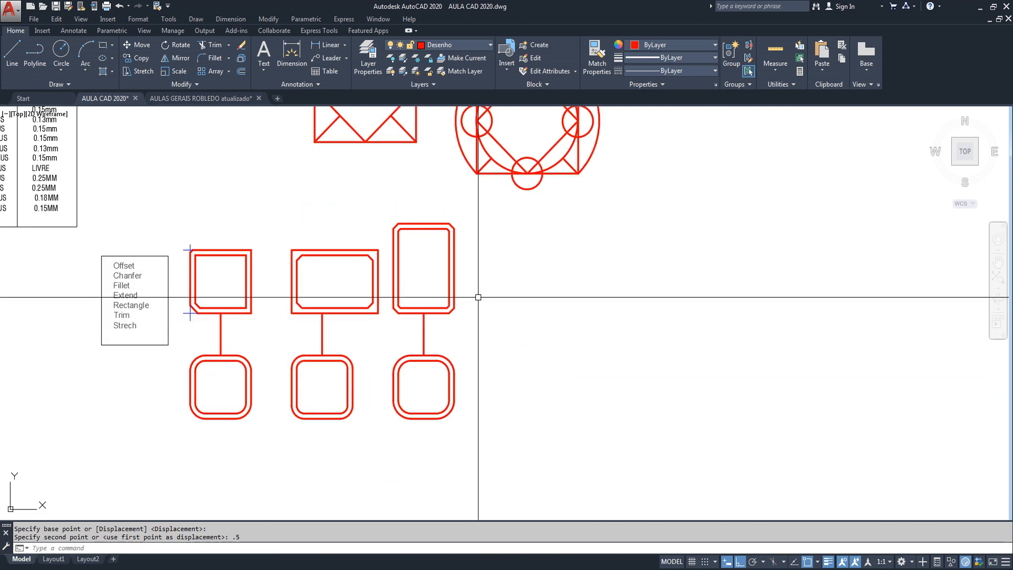
pyautogui.scroll(2, 158, 285)
pyautogui.moveTo(179, 281)
pyautogui.mouseDown(button='middle')
pyautogui.moveTo(237, 287)
pyautogui.moveTo(371, 412)
pyautogui.mouseUp(button='middle')
pyautogui.moveTo(334, 245)
pyautogui.mouseDown(button='middle')
pyautogui.moveTo(97, 492)
pyautogui.moveTo(105, 498)
pyautogui.mouseUp(button='middle')
pyautogui.moveTo(141, 274)
pyautogui.mouseDown(button='middle')
pyautogui.moveTo(210, 499)
pyautogui.moveTo(143, 453)
pyautogui.mouseUp(button='middle')
pyautogui.scroll(-3, 315, 338)
pyautogui.scroll(5, 327, 306)
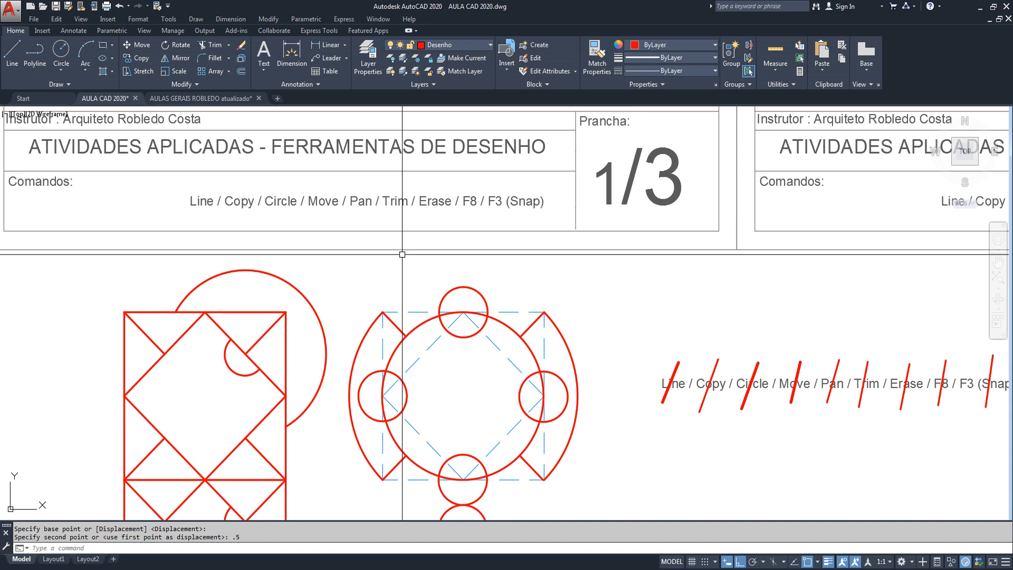
# Examine the Atividade Fixação sheets for the Canil and the Muxarabi, including the command list on sheet 1/3.
pyautogui.scroll(-3, 371, 305)
pyautogui.moveTo(530, 326); pyautogui.dragTo(48, 395, button='middle')
pyautogui.scroll(2, 230, 261)
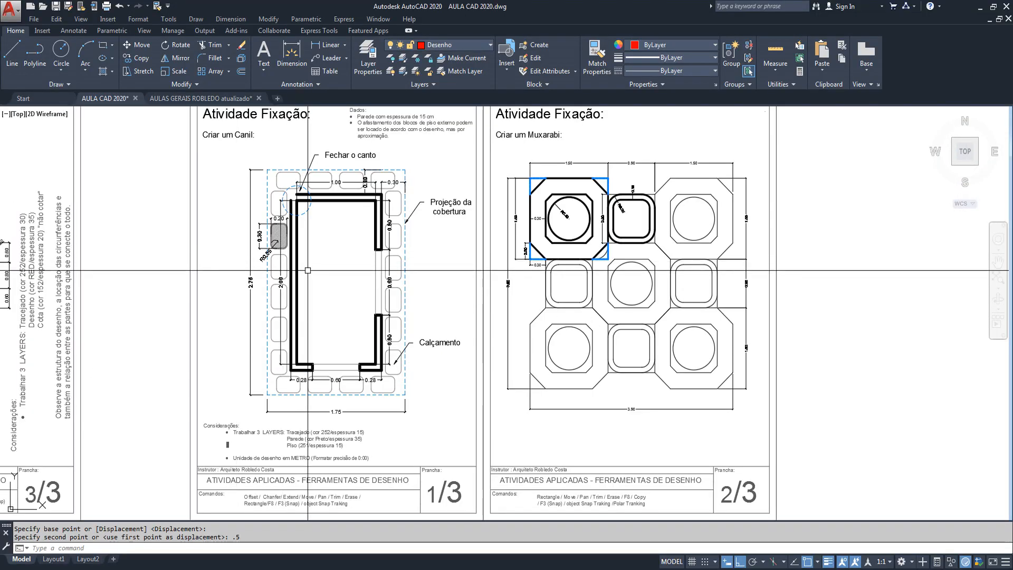
pyautogui.scroll(1, 339, 290)
pyautogui.moveTo(375, 267); pyautogui.dragTo(345, 330, button='middle')
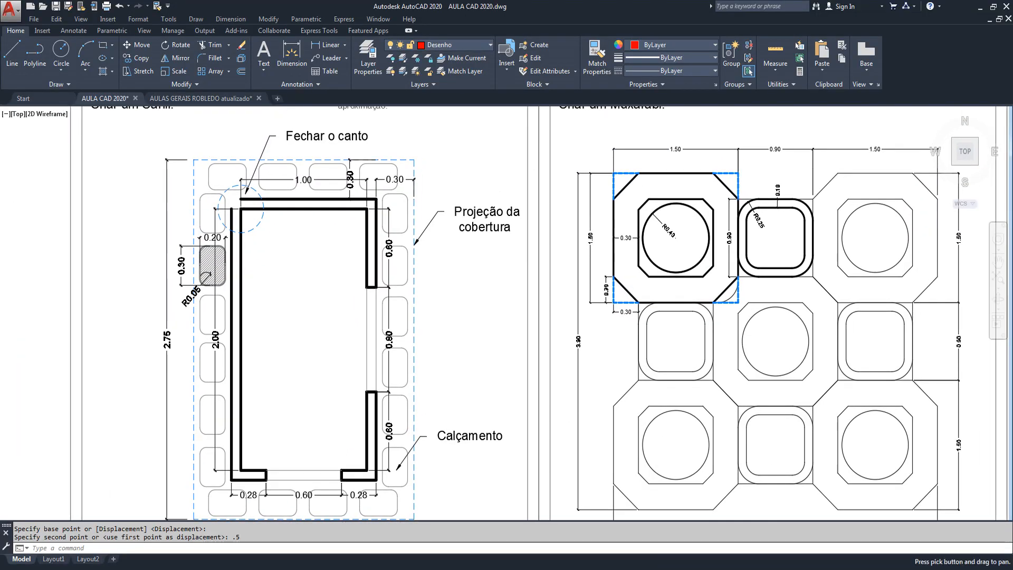
pyautogui.moveTo(509, 358); pyautogui.dragTo(483, 335, button='middle')
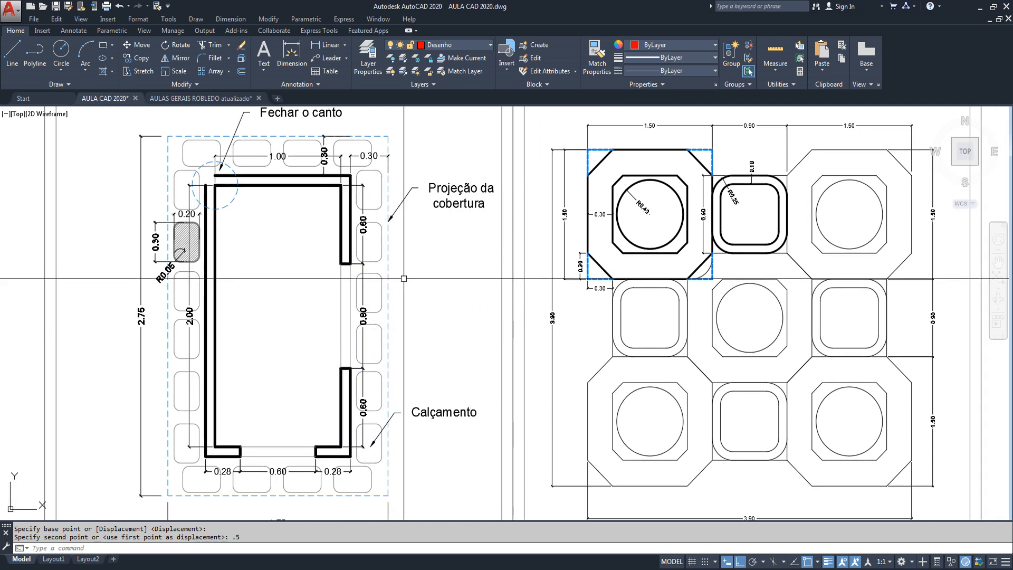
pyautogui.scroll(-1, 404, 278)
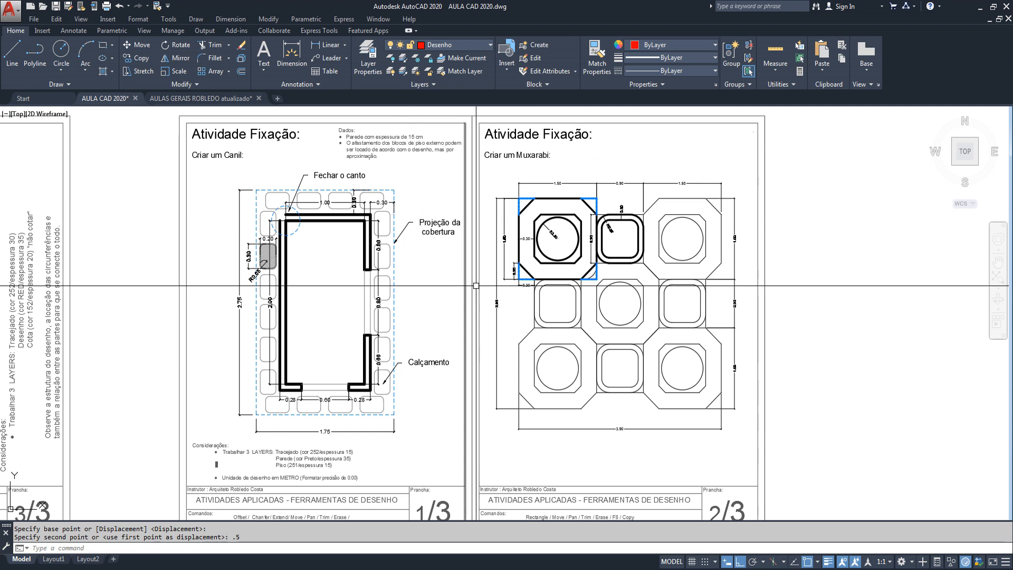
pyautogui.moveTo(475, 285); pyautogui.dragTo(430, 285, button='middle')
pyautogui.scroll(-1, 425, 276)
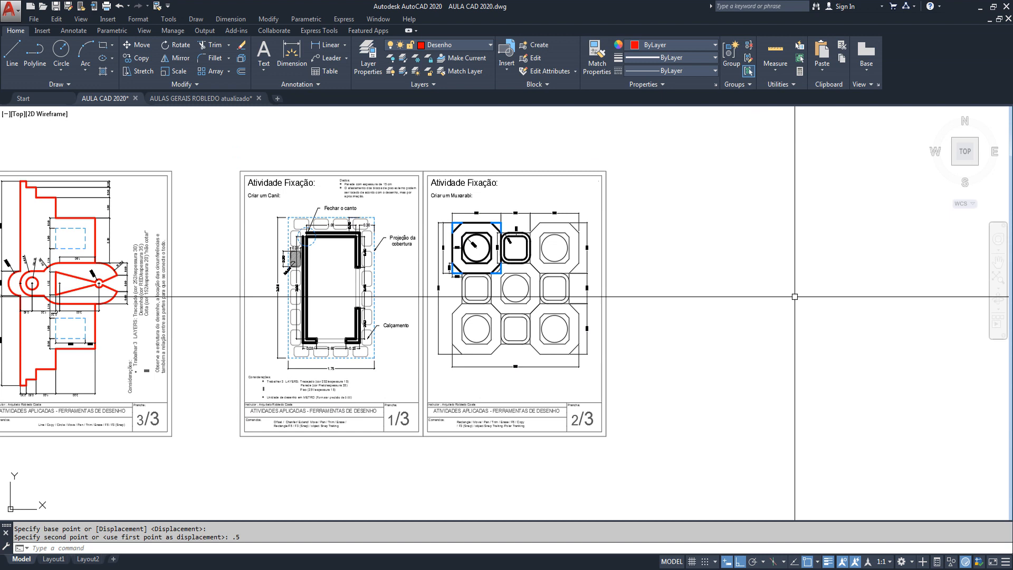
pyautogui.scroll(1, 378, 321)
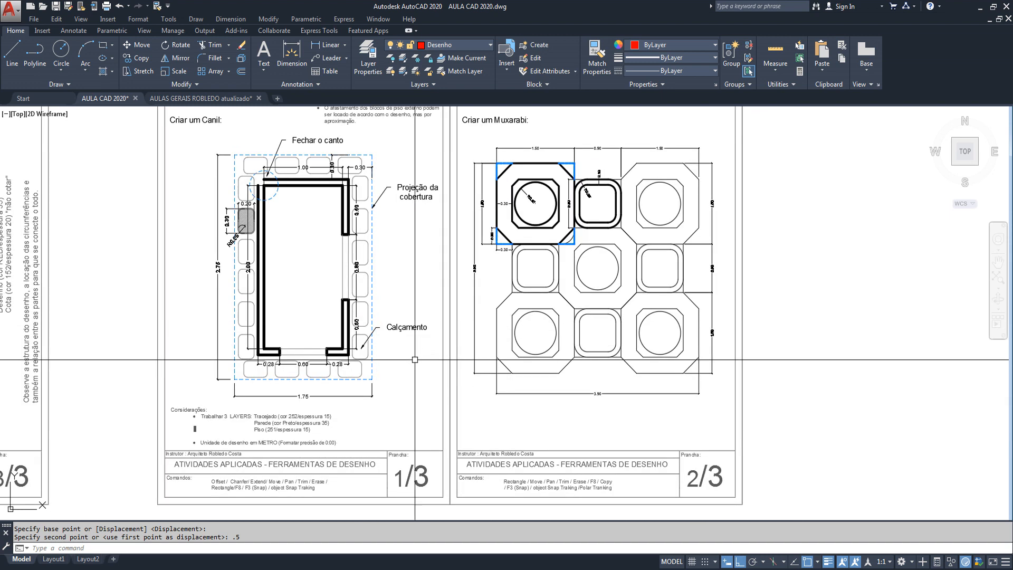
pyautogui.moveTo(392, 287); pyautogui.dragTo(388, 319, button='middle')
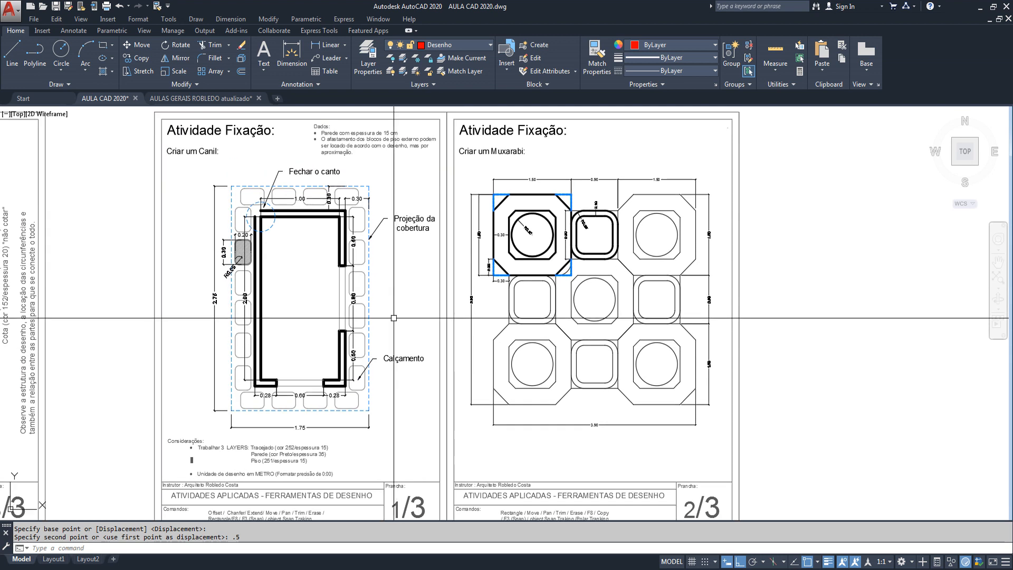
pyautogui.moveTo(734, 441); pyautogui.dragTo(713, 427, button='middle')
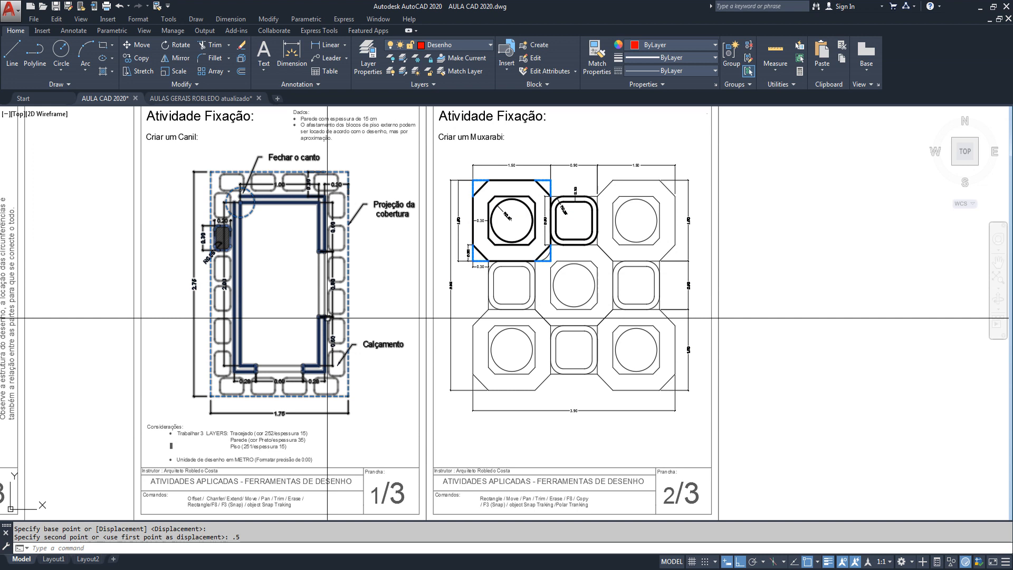
pyautogui.scroll(5, 305, 471)
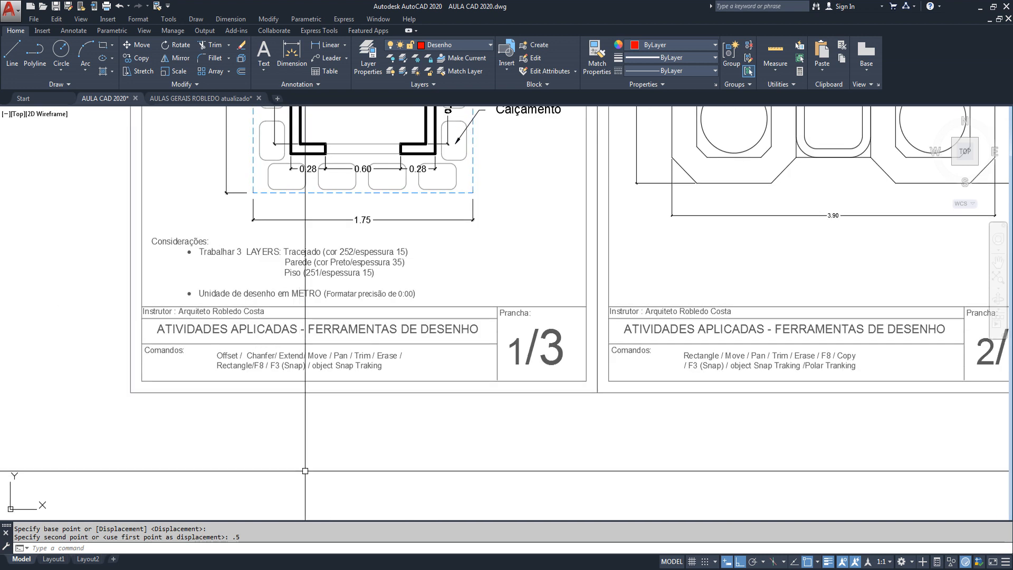
pyautogui.scroll(4, 193, 347)
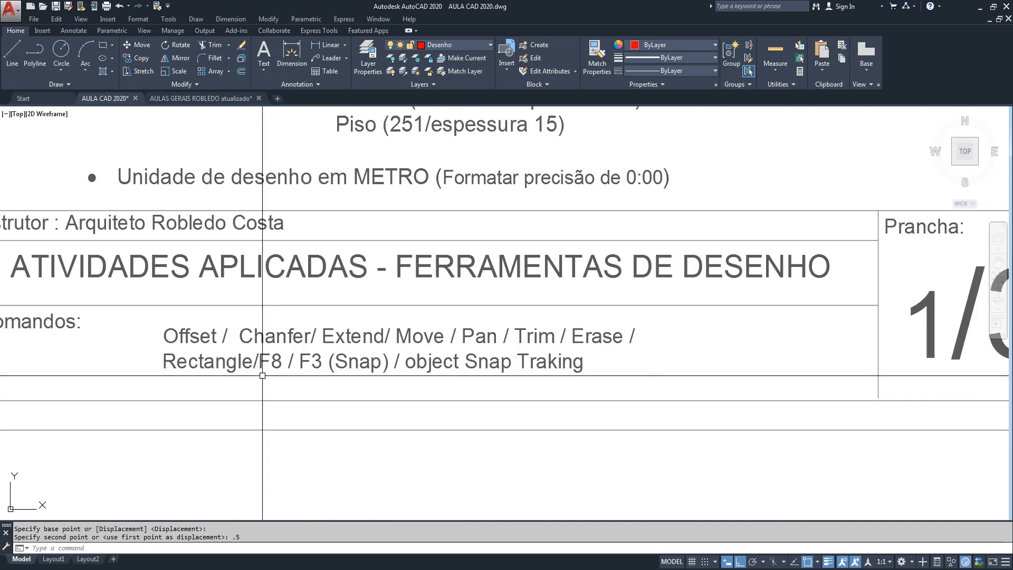
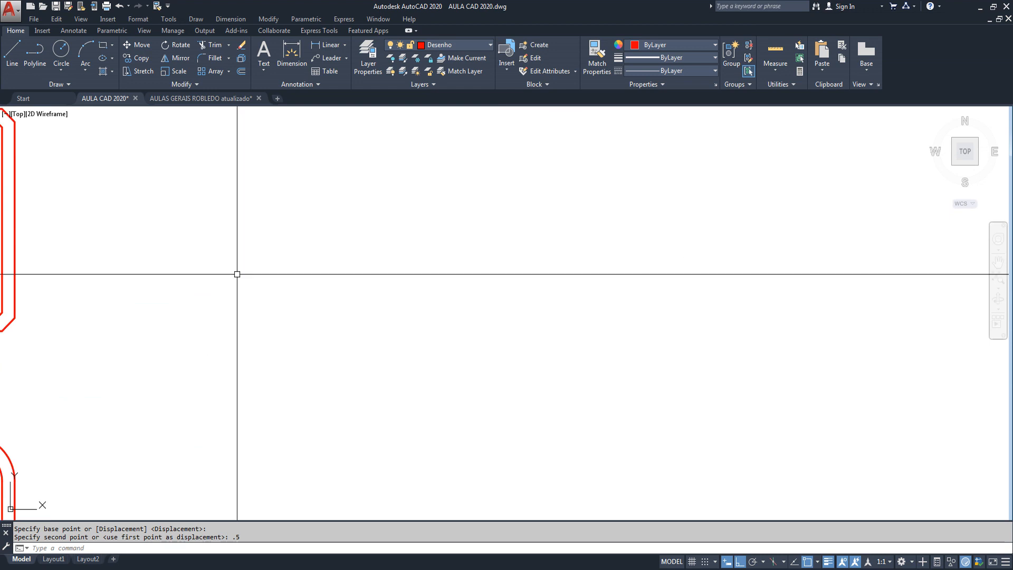
pyautogui.press('Escape')
pyautogui.press('Escape')
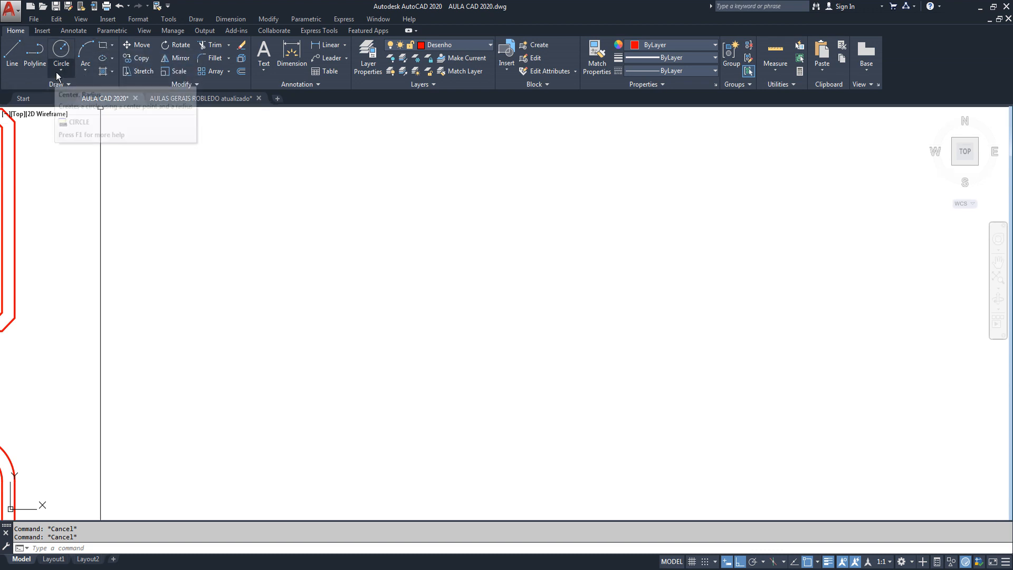
pyautogui.click(83, 72)
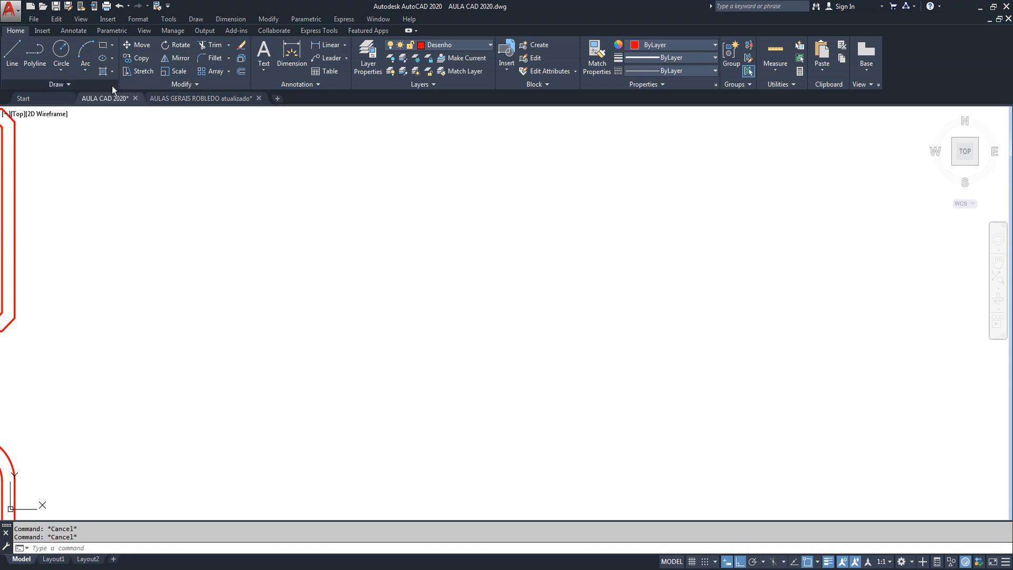
pyautogui.click(112, 45)
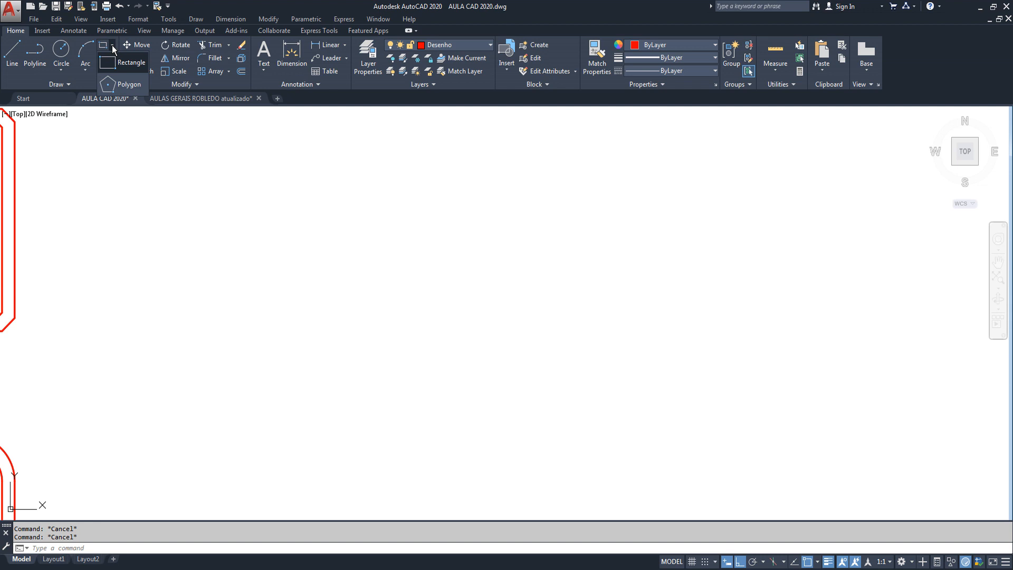
pyautogui.click(112, 45)
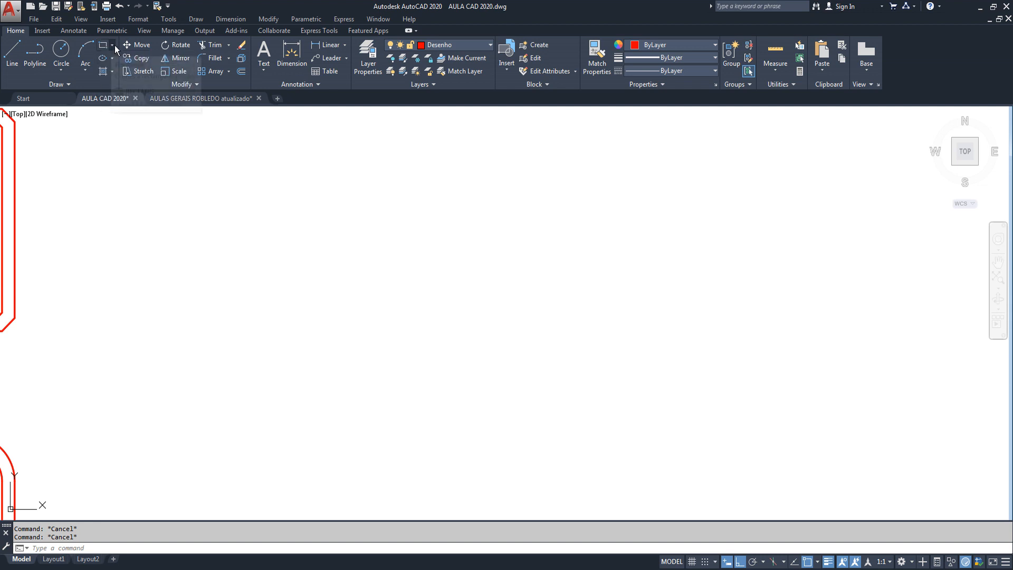
pyautogui.click(113, 45)
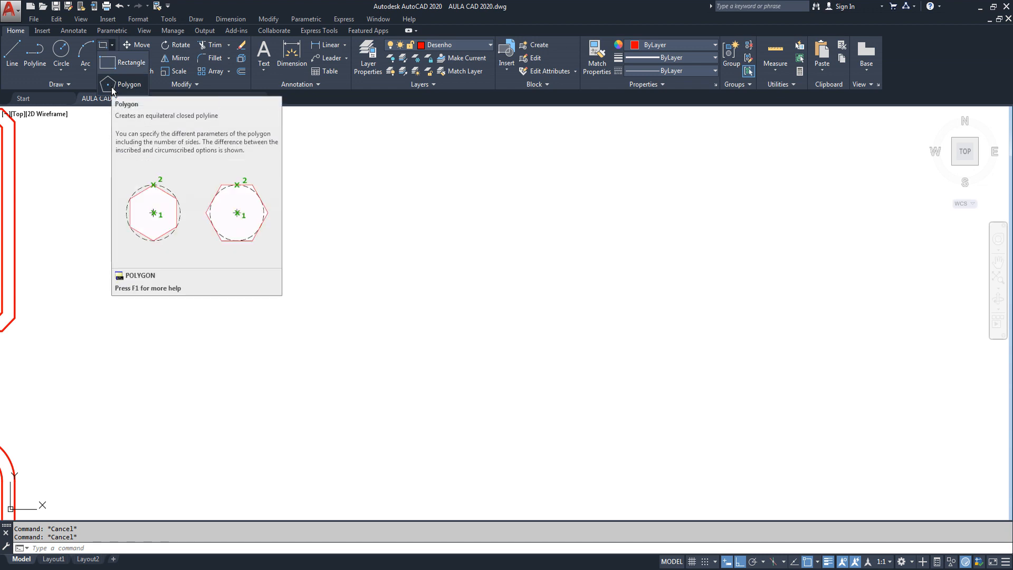
pyautogui.press('Escape')
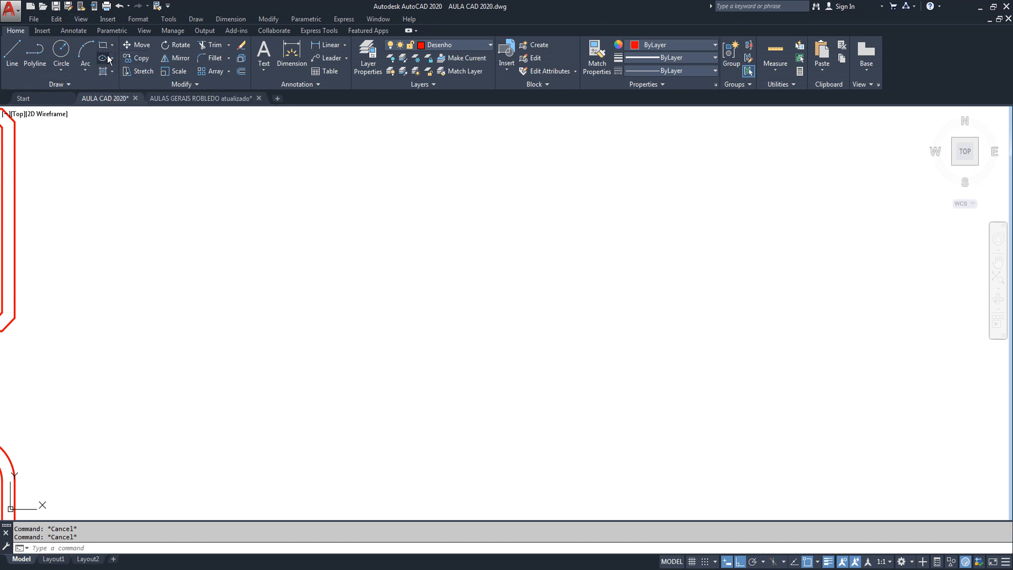
# Copy the boxed command list, frame and text, to the empty area beyond the rows of squares.
pyautogui.scroll(-5, 274, 255)
pyautogui.scroll(12, 116, 307)
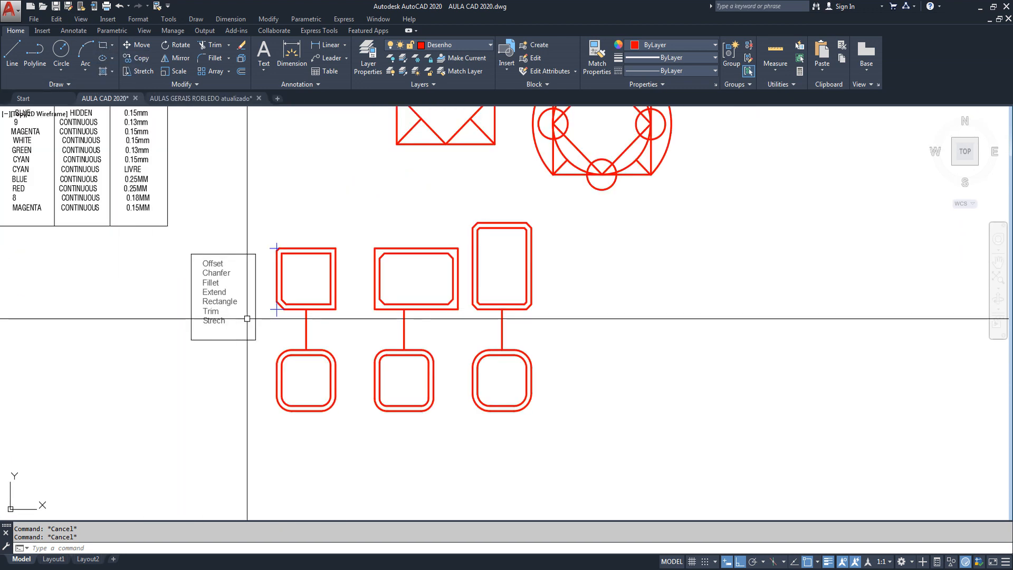
pyautogui.write('co')
pyautogui.press('Return')
pyautogui.scroll(-2, 178, 314)
pyautogui.click(213, 194)
pyautogui.click(165, 288)
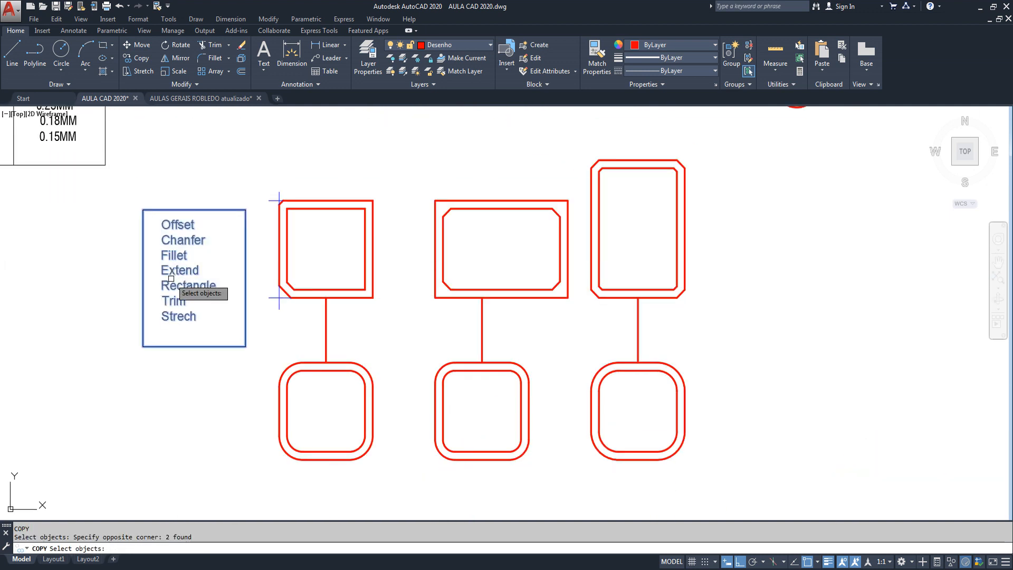
pyautogui.press('Return')
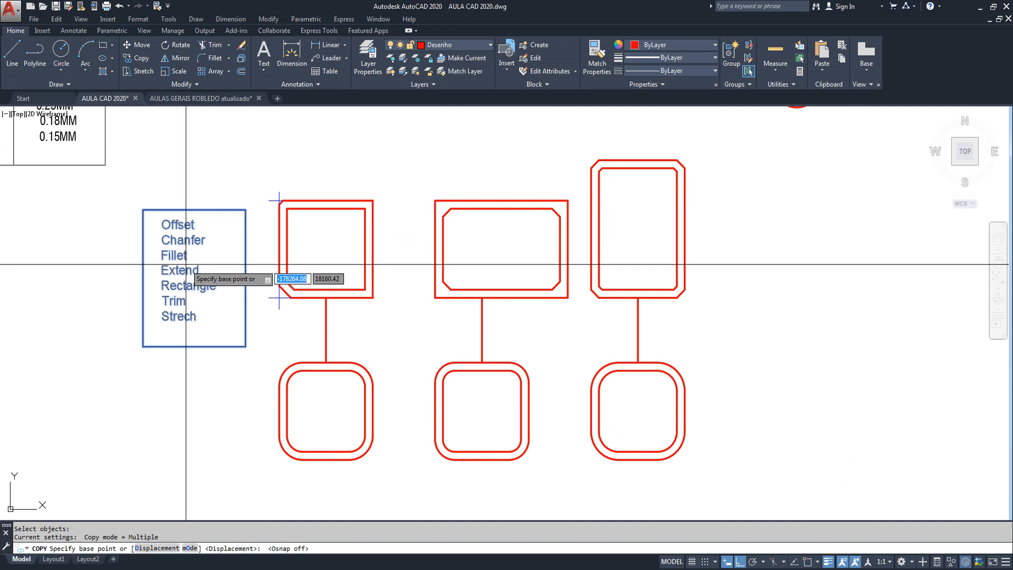
pyautogui.click(185, 264)
pyautogui.moveTo(566, 208); pyautogui.dragTo(137, 370, button='middle')
pyautogui.scroll(-3, 253, 308)
pyautogui.moveTo(444, 268); pyautogui.dragTo(386, 221, button='middle')
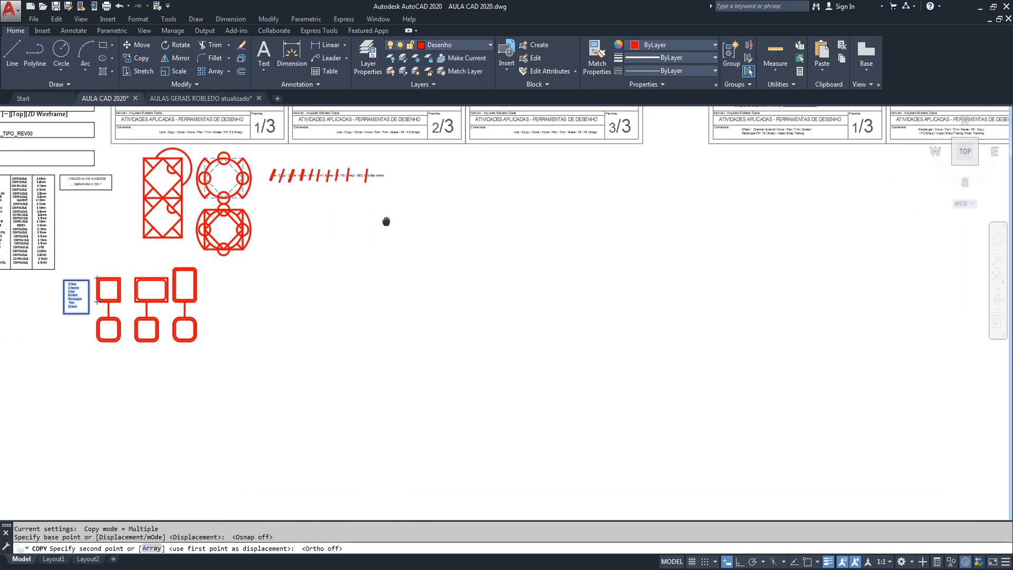
pyautogui.scroll(4, 248, 303)
pyautogui.click(244, 275)
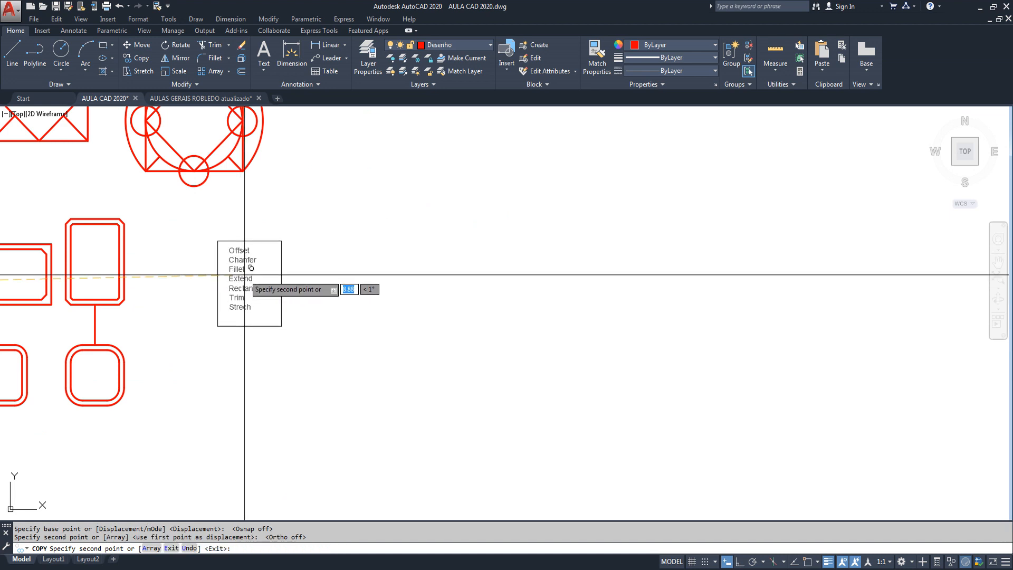
pyautogui.scroll(4, 244, 275)
pyautogui.press('Escape')
# Replace the text in the copied list with "Rectangle" and "Polygon" on two lines.
pyautogui.doubleClick(216, 193)
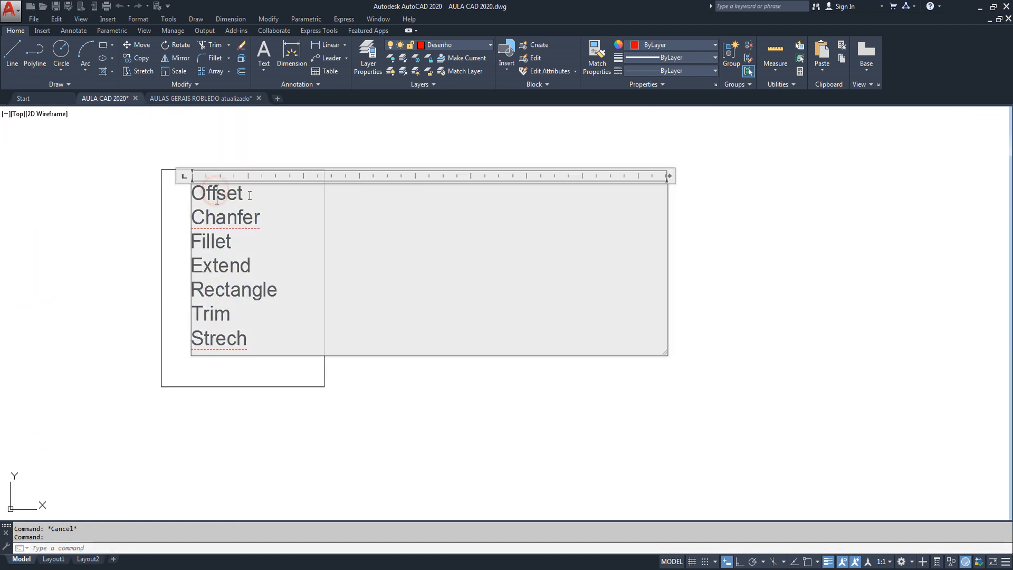
pyautogui.moveTo(248, 338); pyautogui.dragTo(164, 194)
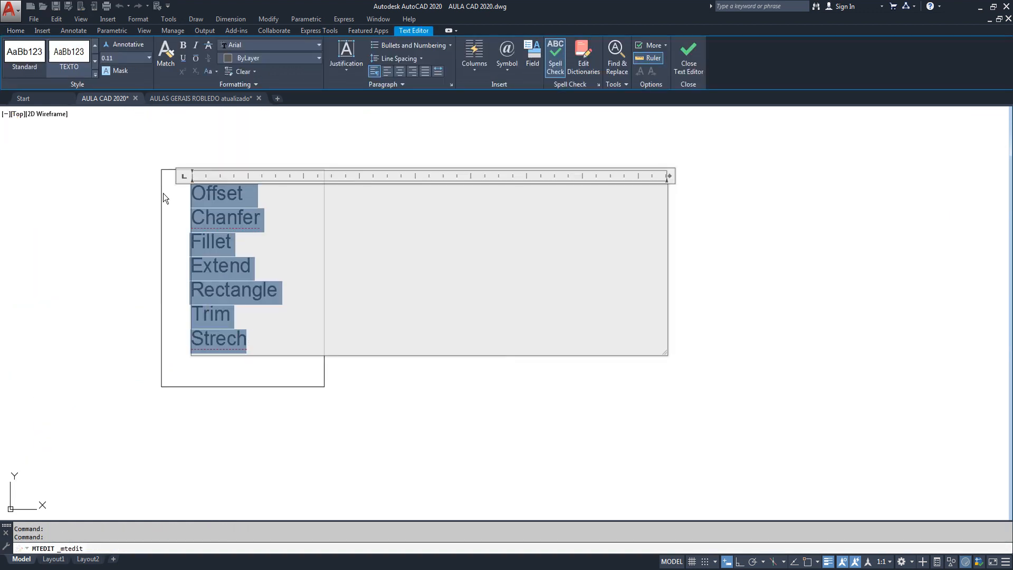
pyautogui.write('Rectangle')
pyautogui.press('Return')
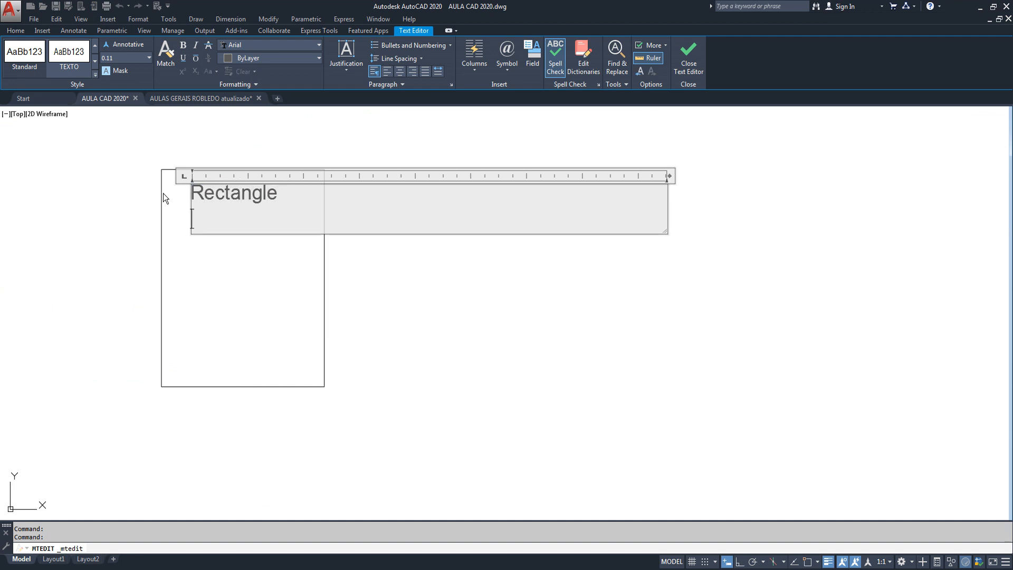
pyautogui.write('Polygon')
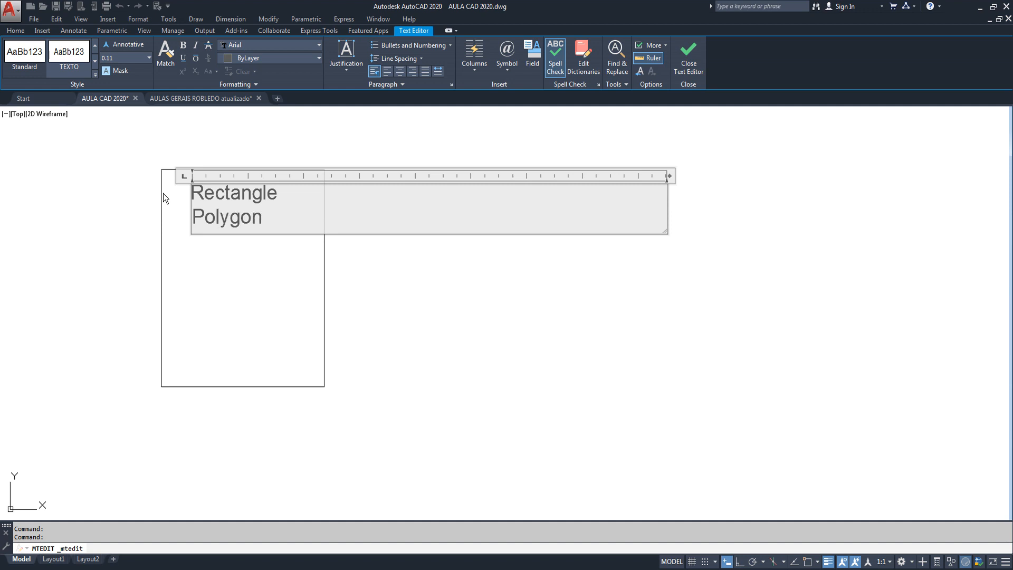
pyautogui.press('Escape')
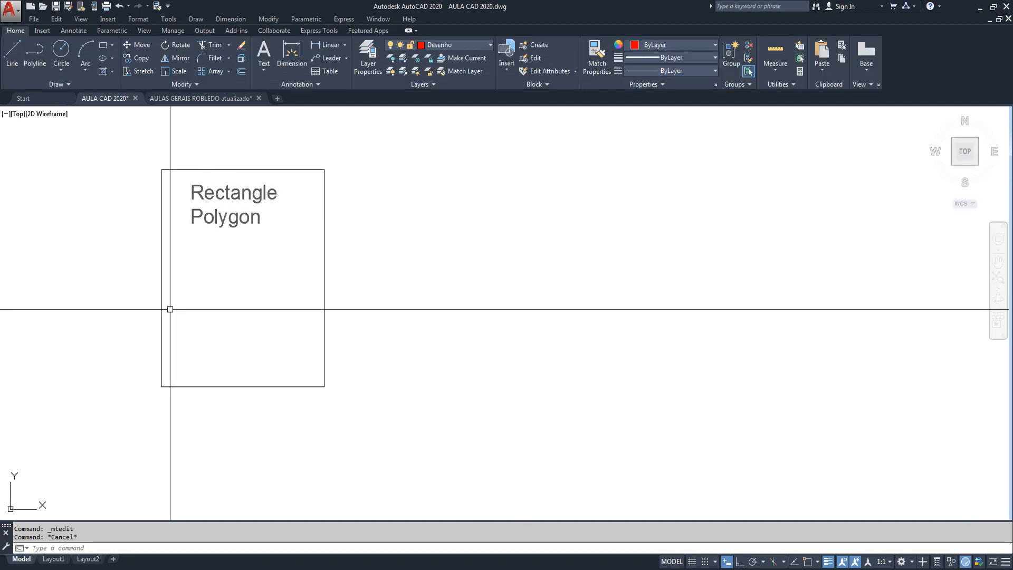
# Stretch the copied frame's lower edge straight upward with Ortho on, so it ends just below the word Polygon.
pyautogui.click(112, 45)
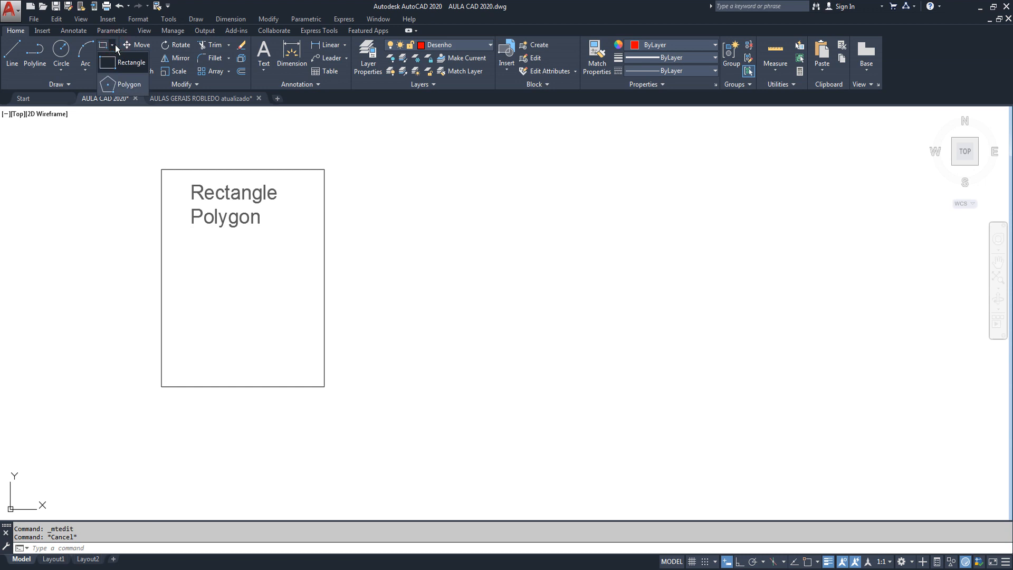
pyautogui.click(256, 312)
pyautogui.click(219, 400)
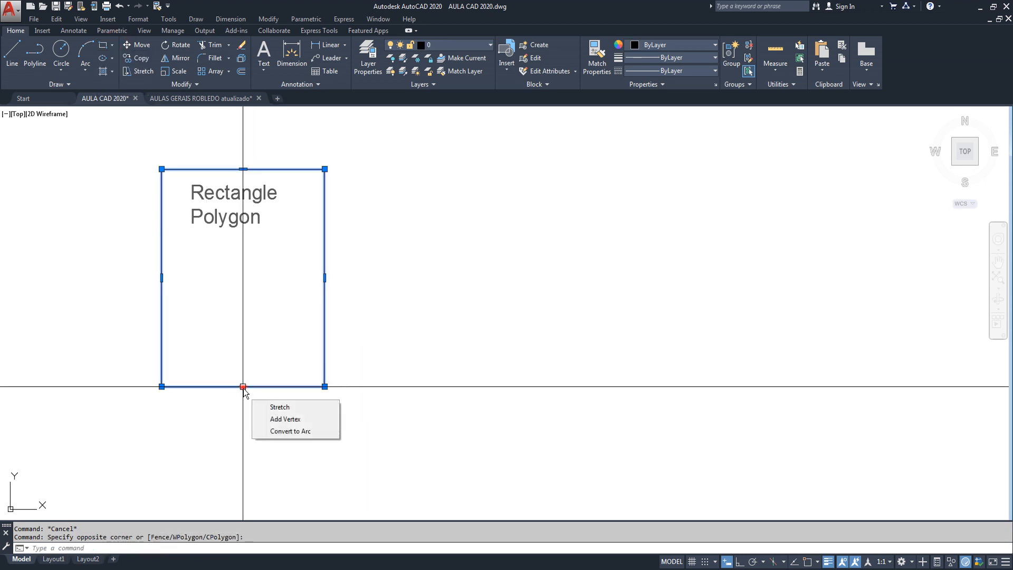
pyautogui.click(242, 387)
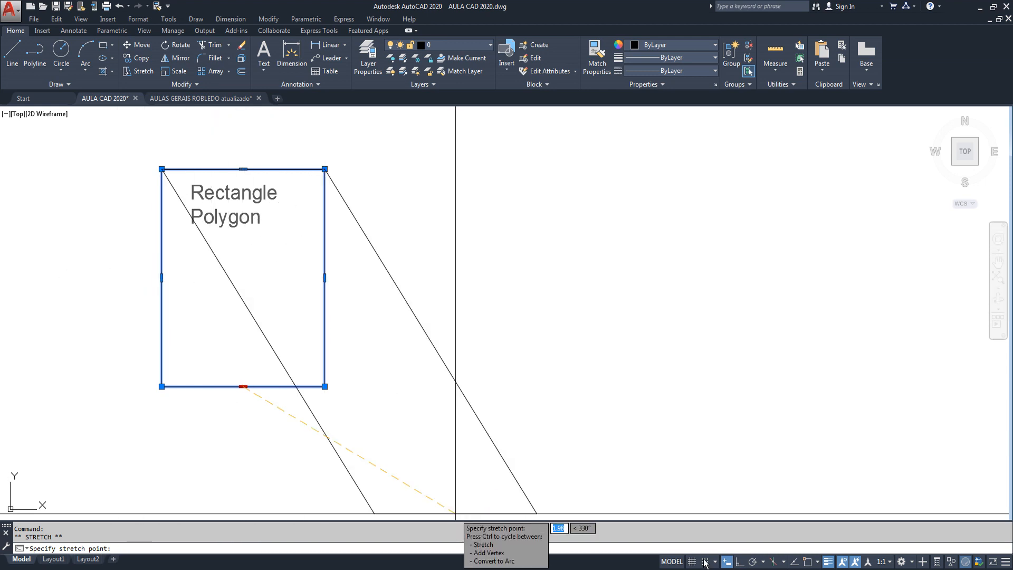
pyautogui.press('F8')
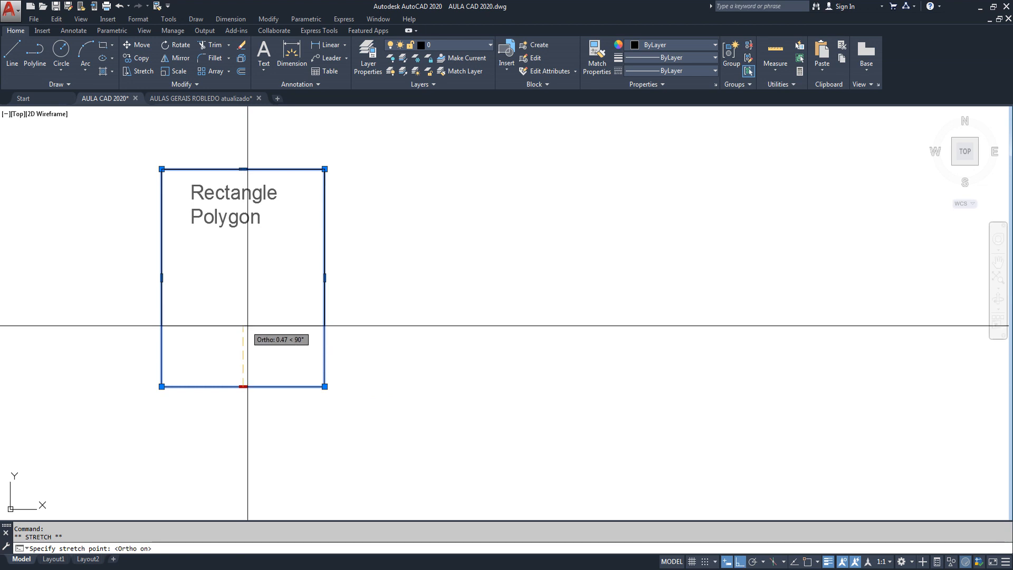
pyautogui.click(248, 244)
pyautogui.press('Escape')
# Draw a rectangle 1.2 wide and 0.5 high beside the Rectangle/Polygon list.
pyautogui.moveTo(380, 285); pyautogui.dragTo(283, 332, button='middle')
pyautogui.moveTo(290, 287); pyautogui.dragTo(281, 289, button='middle')
pyautogui.press('Escape')
pyautogui.write('re')
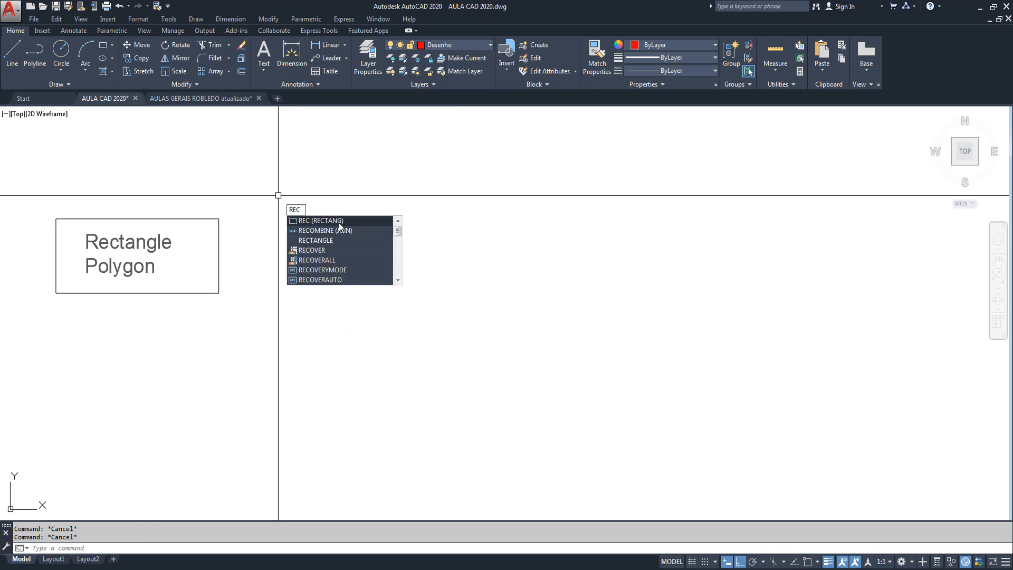
pyautogui.click(339, 221)
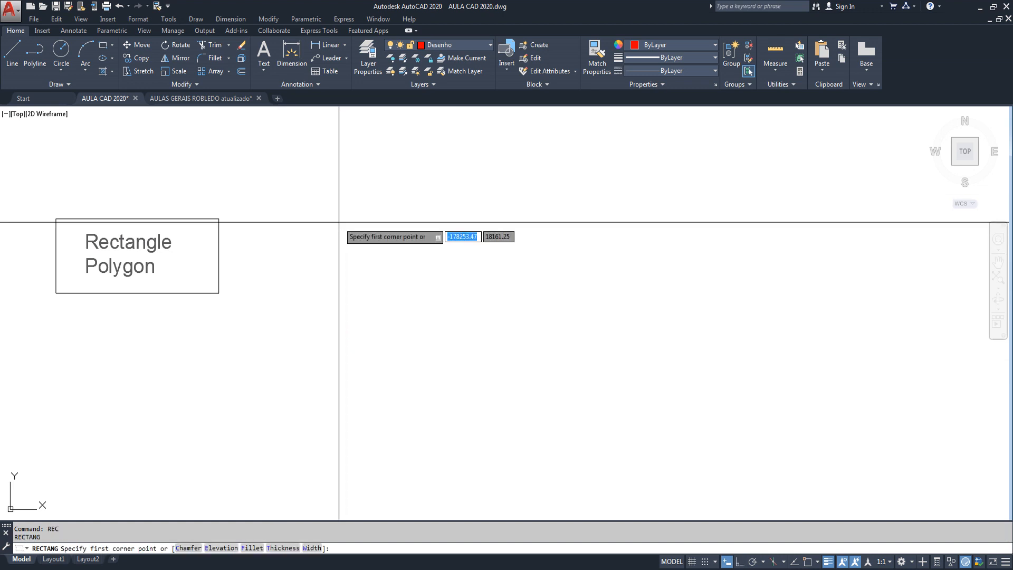
pyautogui.click(269, 199)
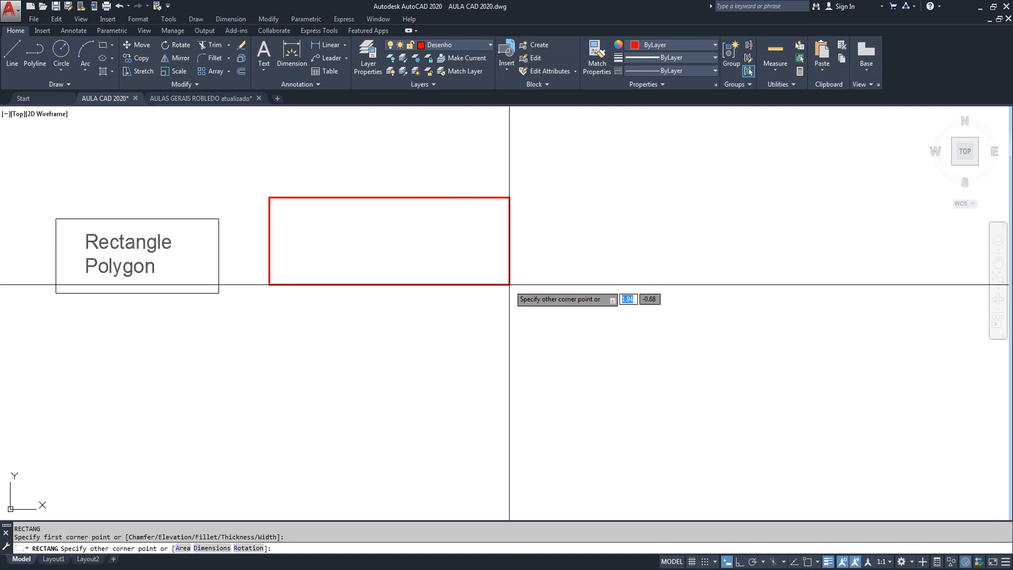
pyautogui.write('1.2')
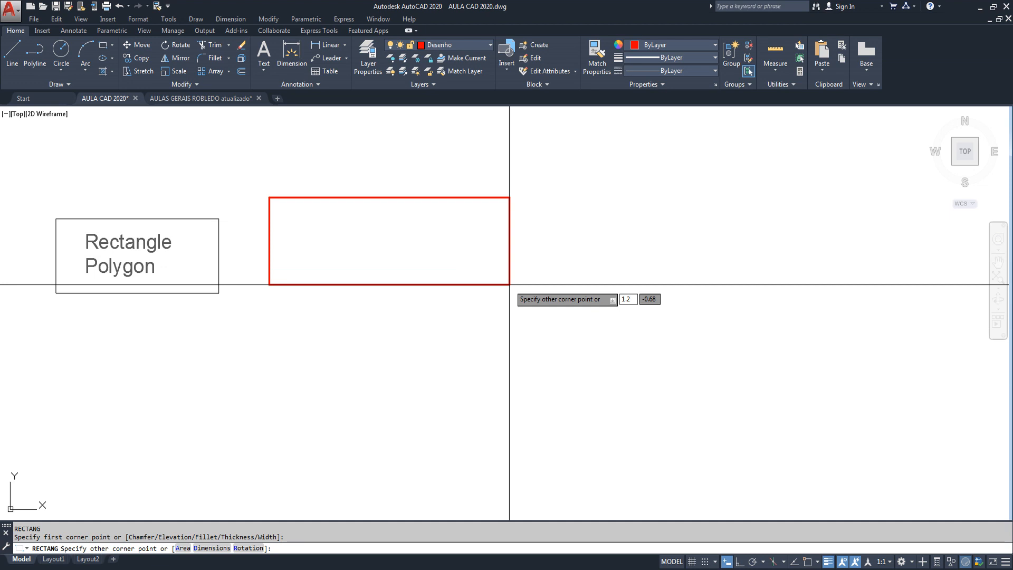
pyautogui.press('Tab')
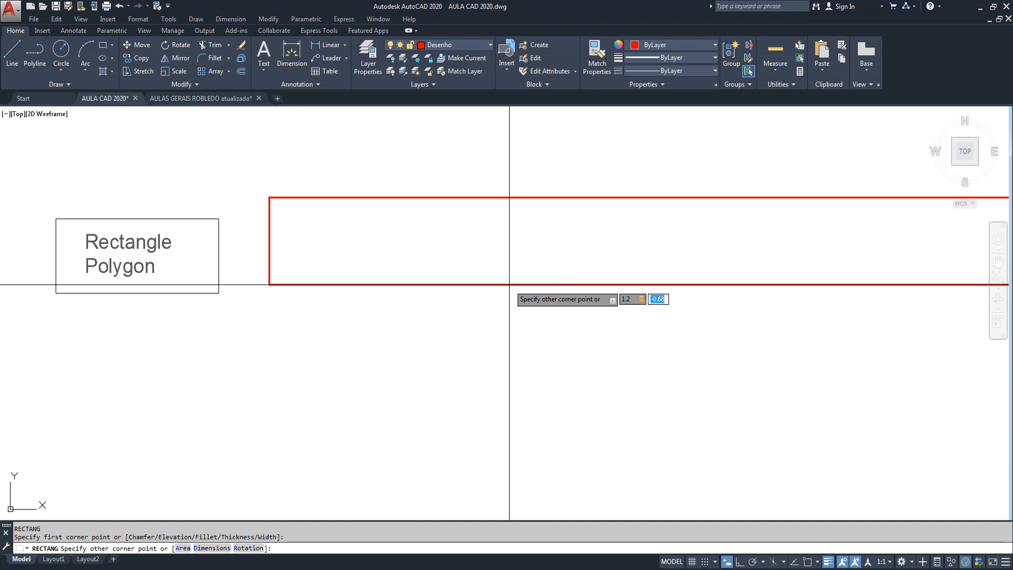
pyautogui.write('.5')
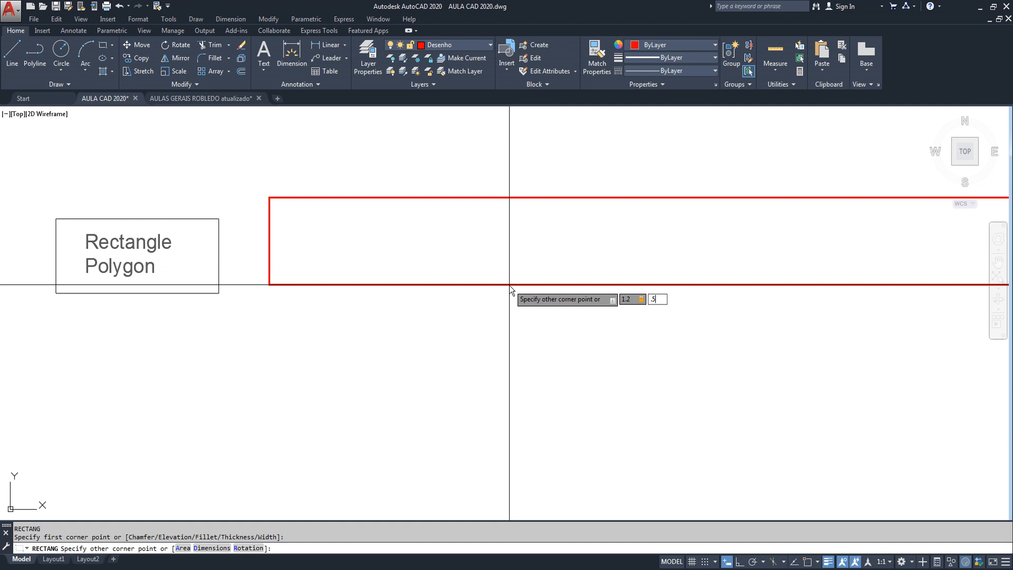
pyautogui.press('Return')
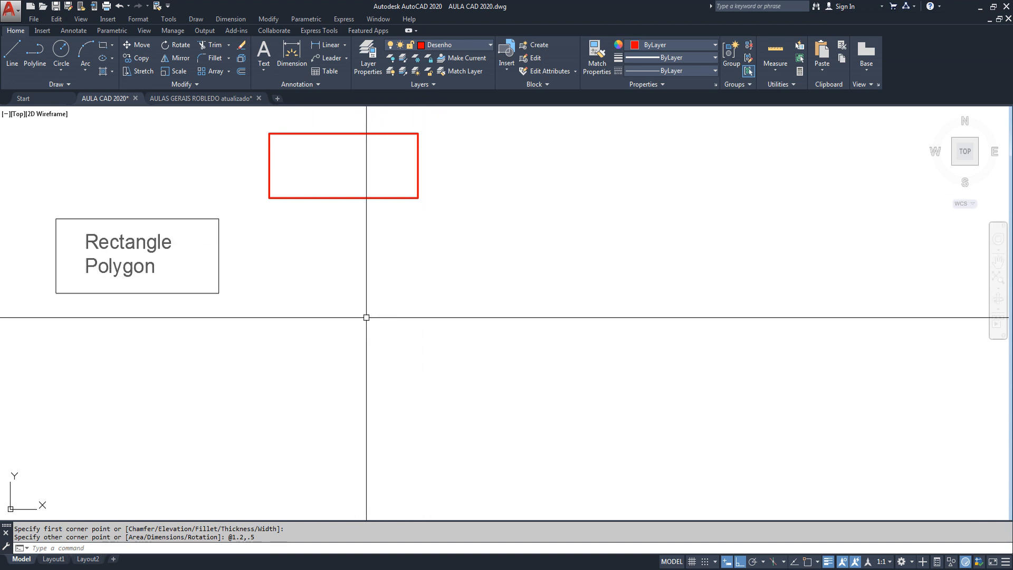
# Try a 1 by 1 square drawn upward from a snapped point below the rectangle's lower-left corner, and erase it.
pyautogui.write('REC')
pyautogui.press('Return')
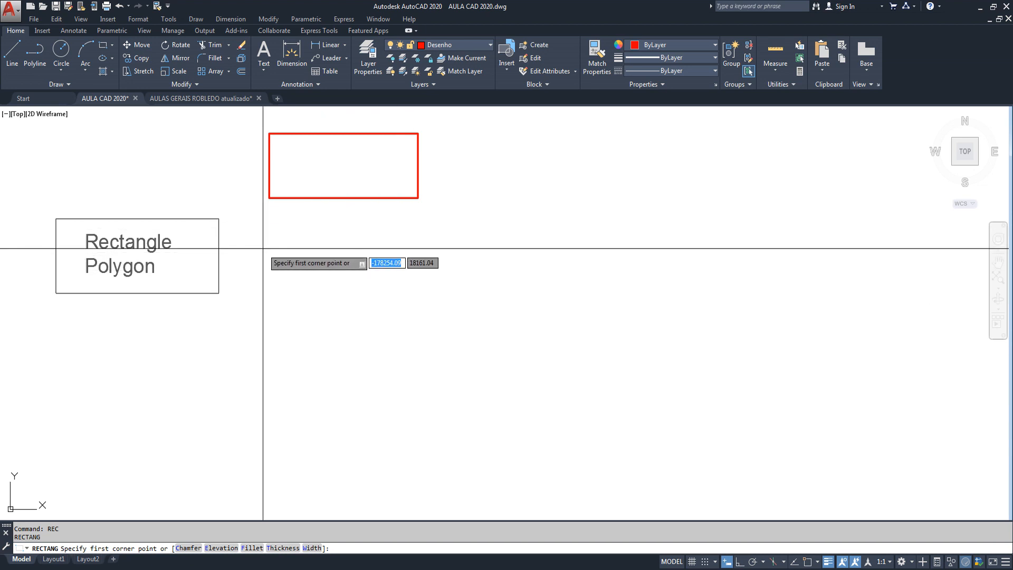
pyautogui.press('F3')
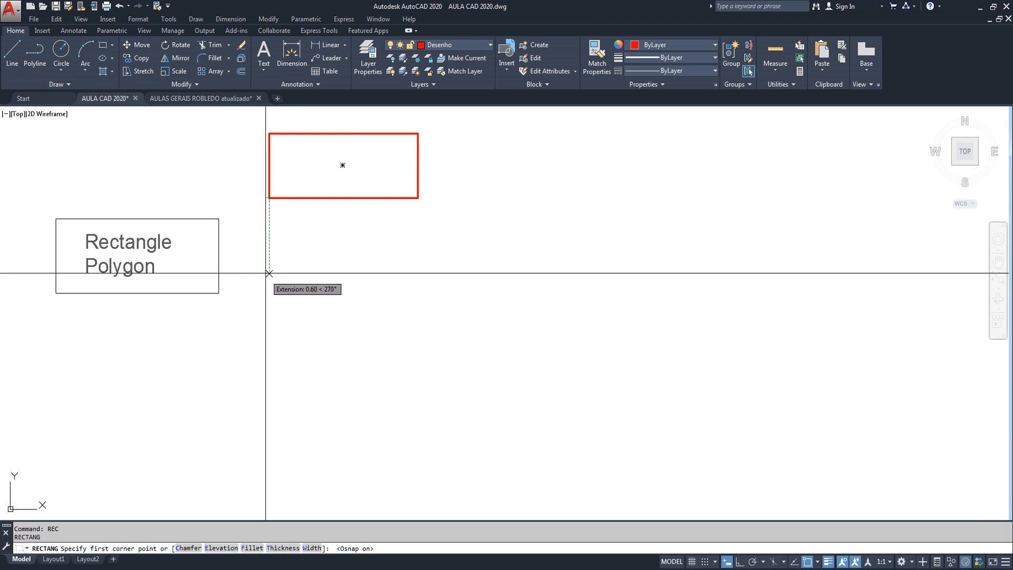
pyautogui.click(269, 218)
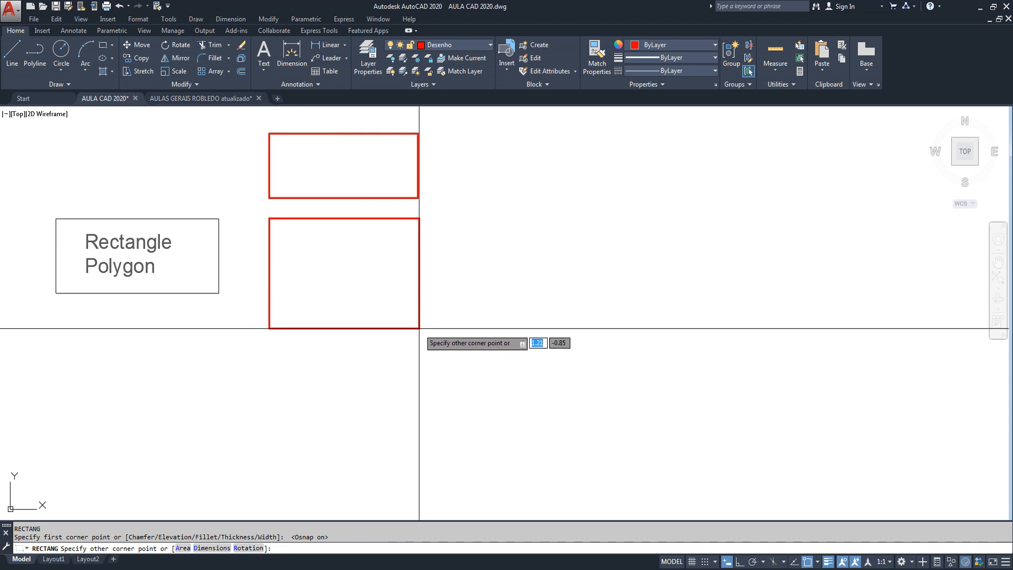
pyautogui.write('1')
pyautogui.press('Tab')
pyautogui.write('1')
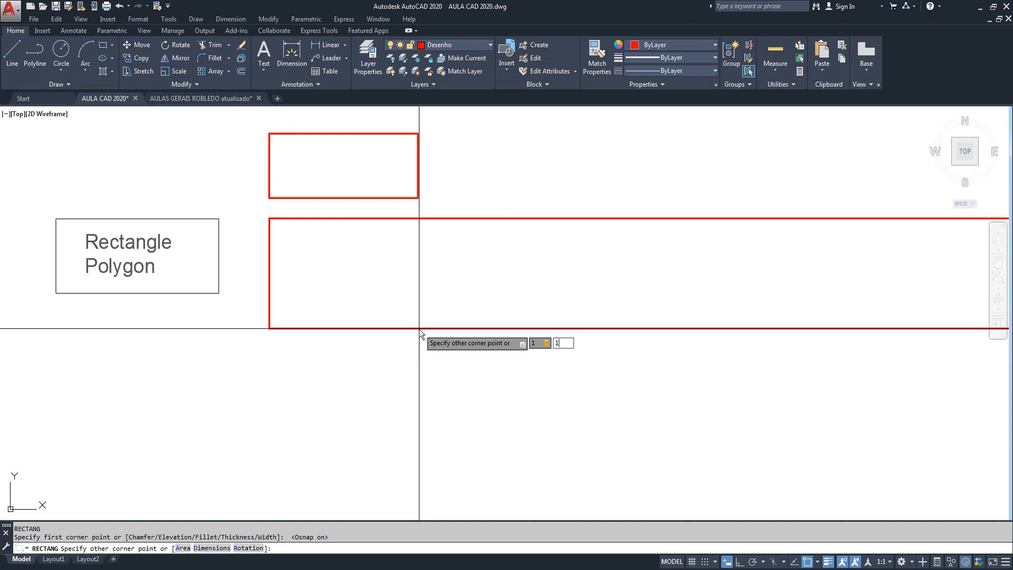
pyautogui.press('Return')
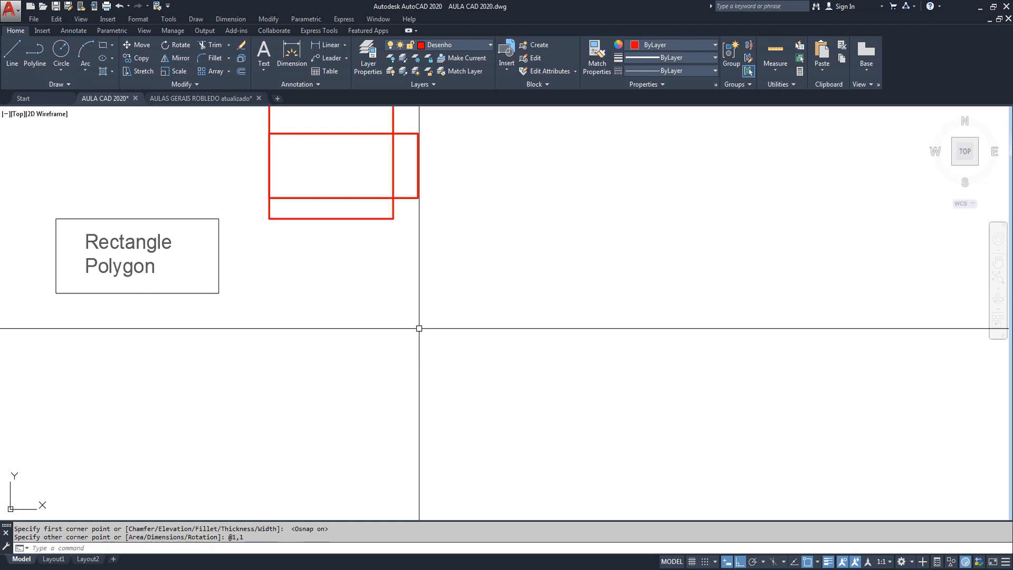
pyautogui.moveTo(474, 329); pyautogui.dragTo(452, 419, button='middle')
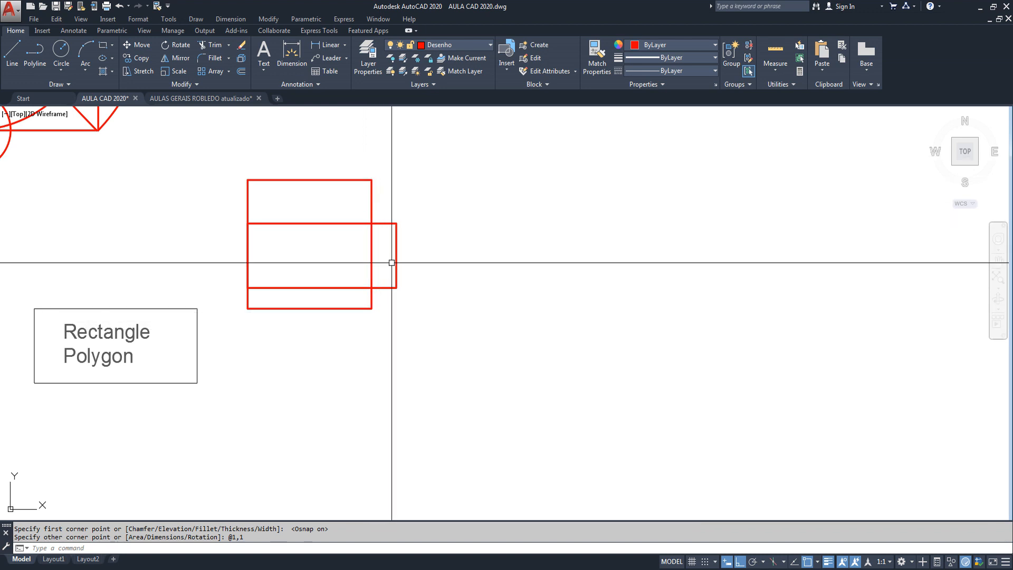
pyautogui.click(373, 191)
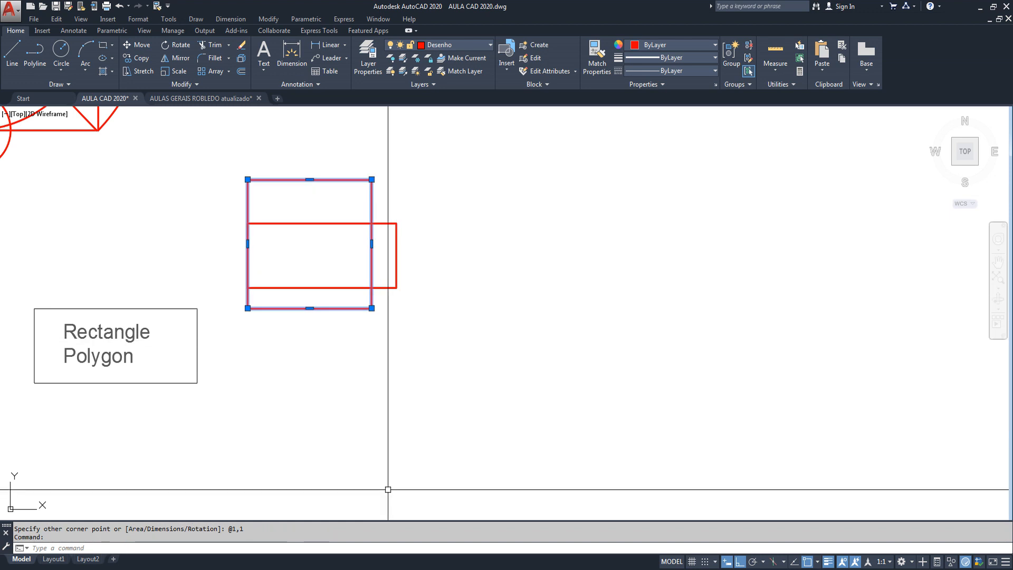
pyautogui.press('Delete')
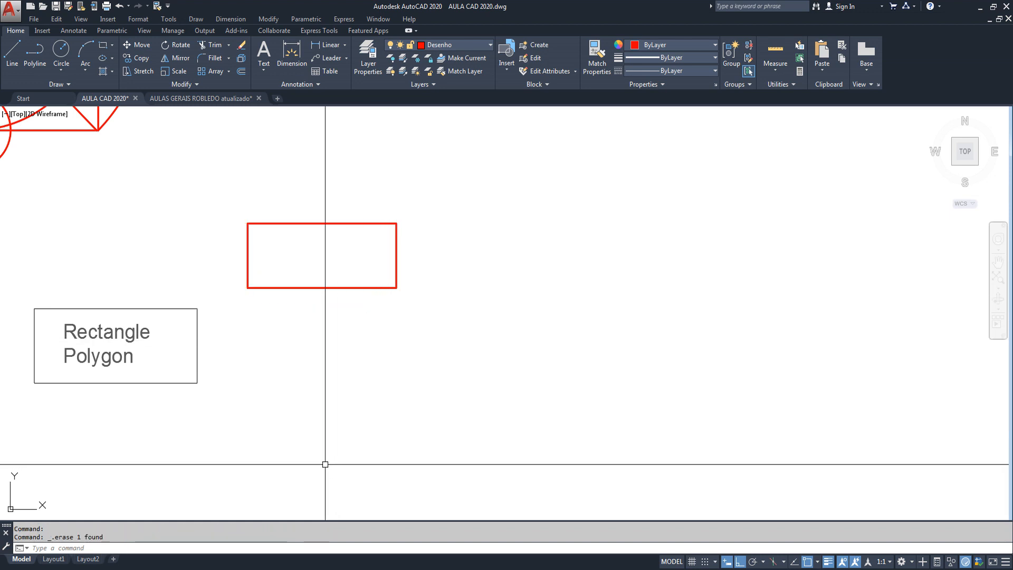
# Draw a square below the rectangle, aligned with its left edge, with the opposite corner at 1, -1.
pyautogui.write('rec')
pyautogui.press('Return')
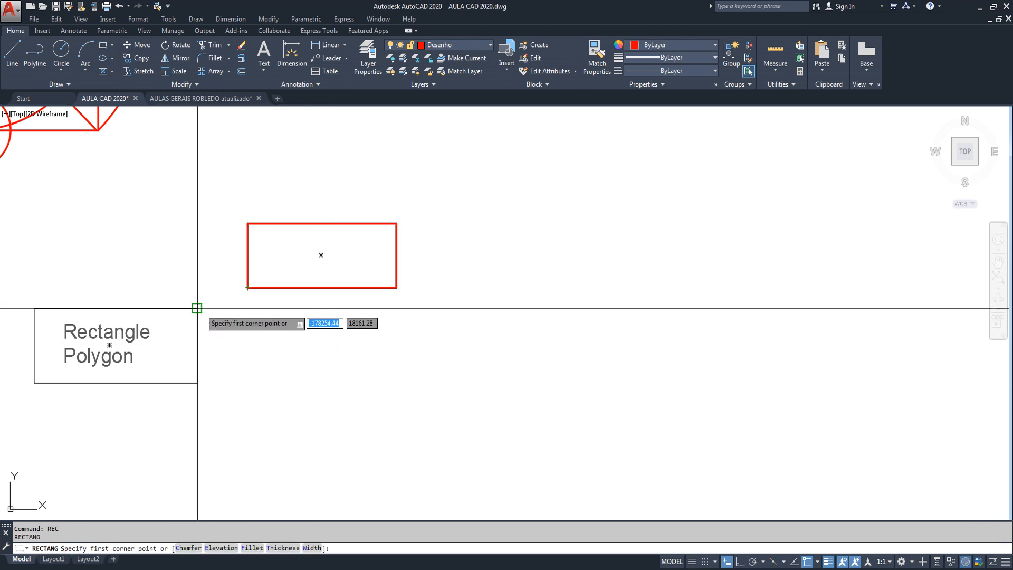
pyautogui.click(247, 308)
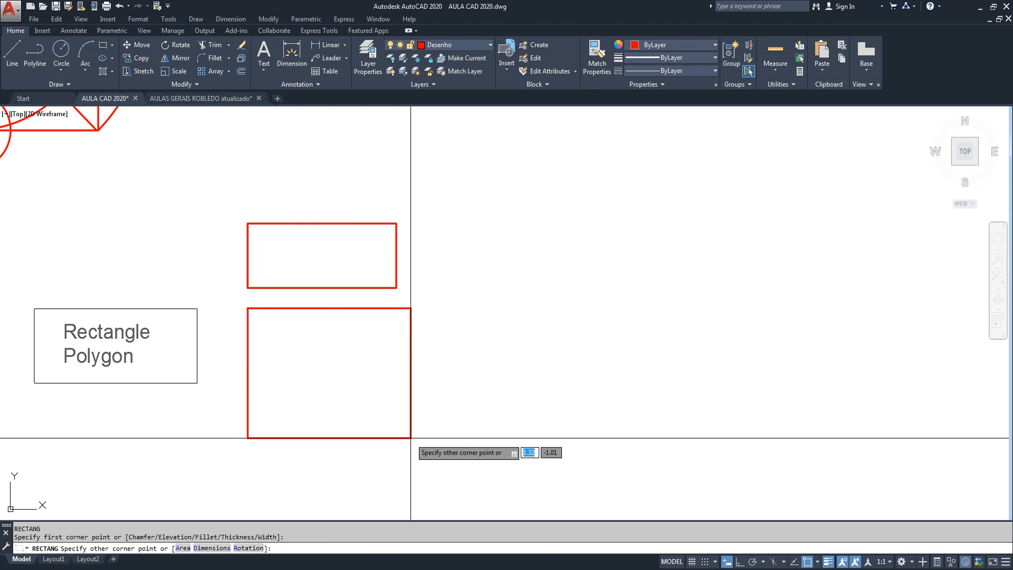
pyautogui.write('1')
pyautogui.press('Tab')
pyautogui.write('-1')
pyautogui.press('Return')
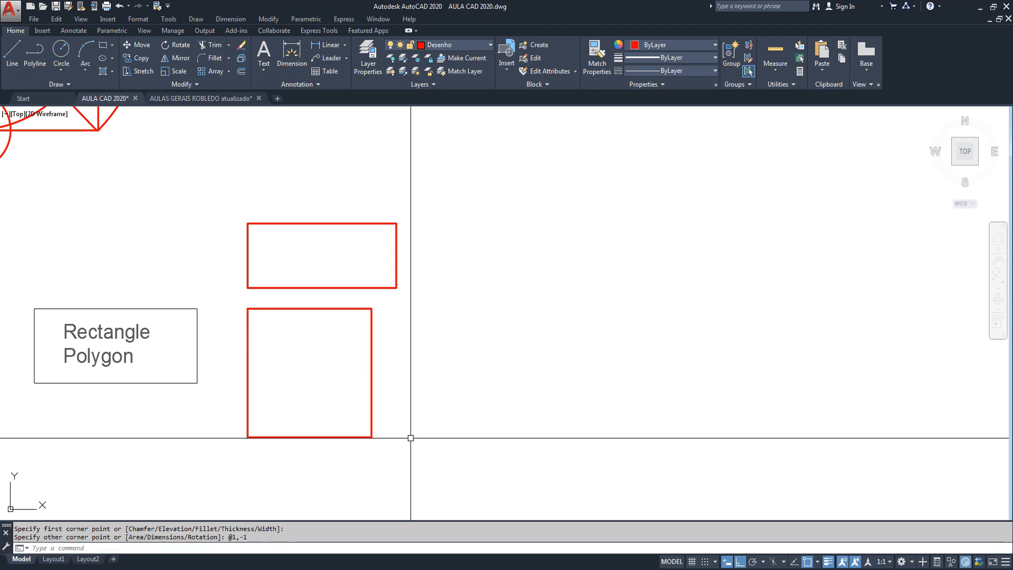
# Draw a vertical line and a horizontal line crossing it, beside the rectangle and the square.
pyautogui.press('Escape')
pyautogui.press('Escape')
pyautogui.write('L')
pyautogui.press('Return')
pyautogui.click(531, 188)
pyautogui.click(531, 388)
pyautogui.press('Escape')
pyautogui.press('Return')
pyautogui.click(457, 285)
pyautogui.press('Escape')
pyautogui.press('Escape')
# Shorten the horizontal line of the cross by stretching its right endpoint inward along the line.
pyautogui.scroll(2, 545, 313)
pyautogui.moveTo(549, 298); pyautogui.dragTo(530, 324, button='middle')
pyautogui.click(686, 269)
pyautogui.click(661, 364)
pyautogui.click(726, 294)
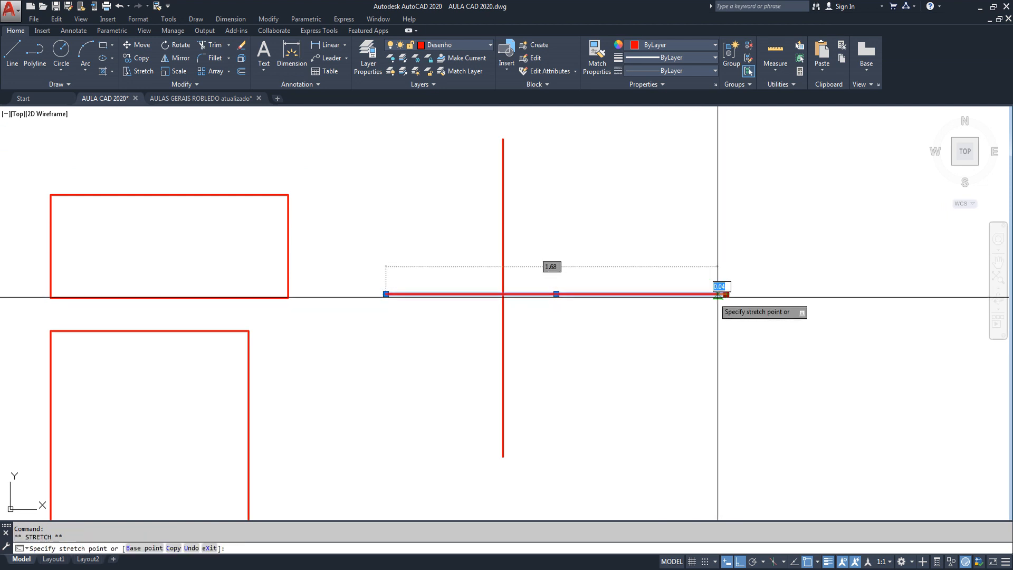
pyautogui.click(619, 293)
pyautogui.press('Escape')
pyautogui.press('Escape')
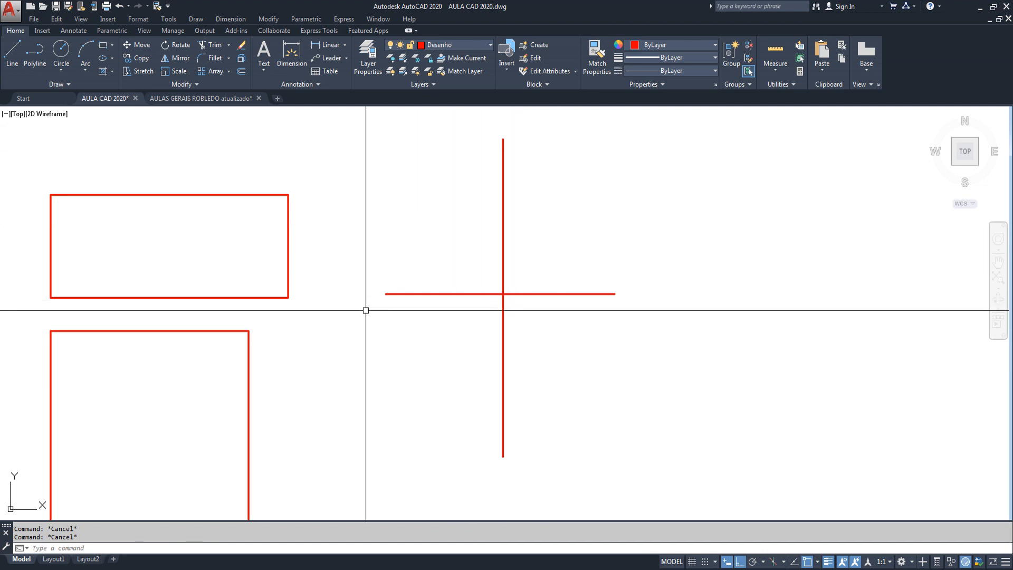
# Erase the two crossing lines beside the rectangle and the square.
pyautogui.click(571, 265)
pyautogui.click(461, 326)
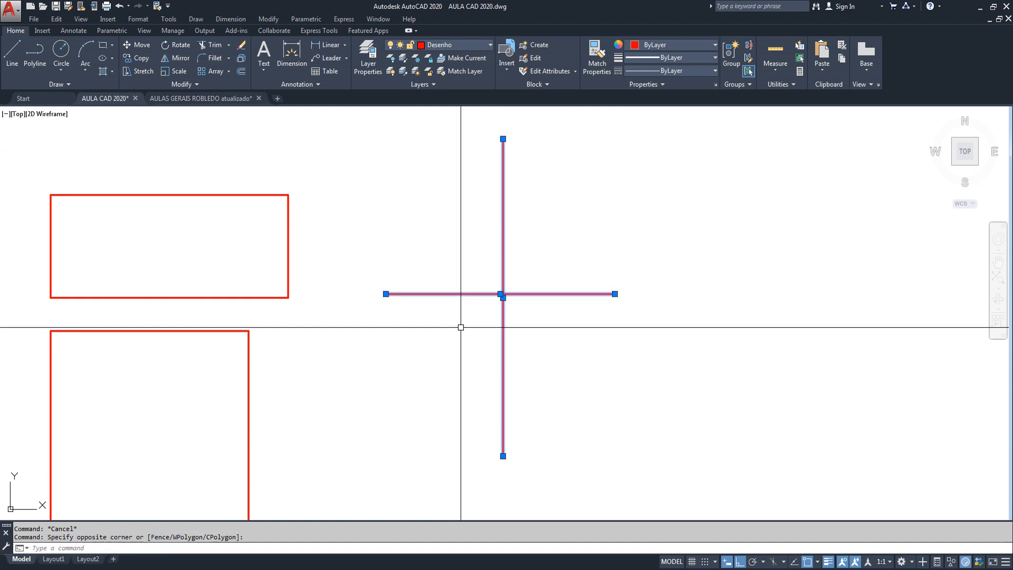
pyautogui.press('Delete')
# Draw a 3-sided polygon inscribed in a circle of about 0.11 radius, pointing up, to the right of the square.
pyautogui.scroll(-4, 462, 327)
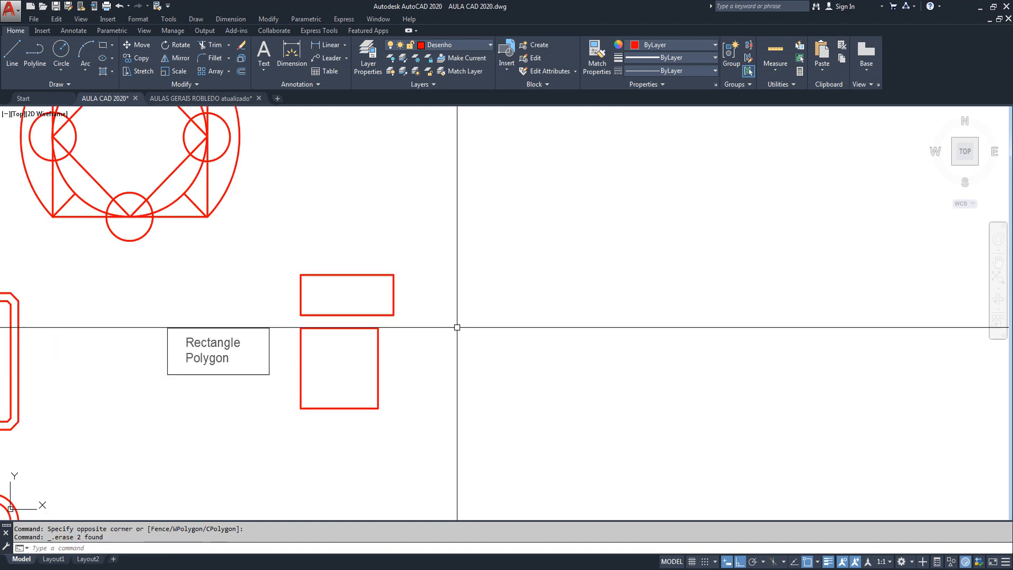
pyautogui.scroll(2, 342, 396)
pyautogui.moveTo(343, 397); pyautogui.dragTo(394, 384, button='middle')
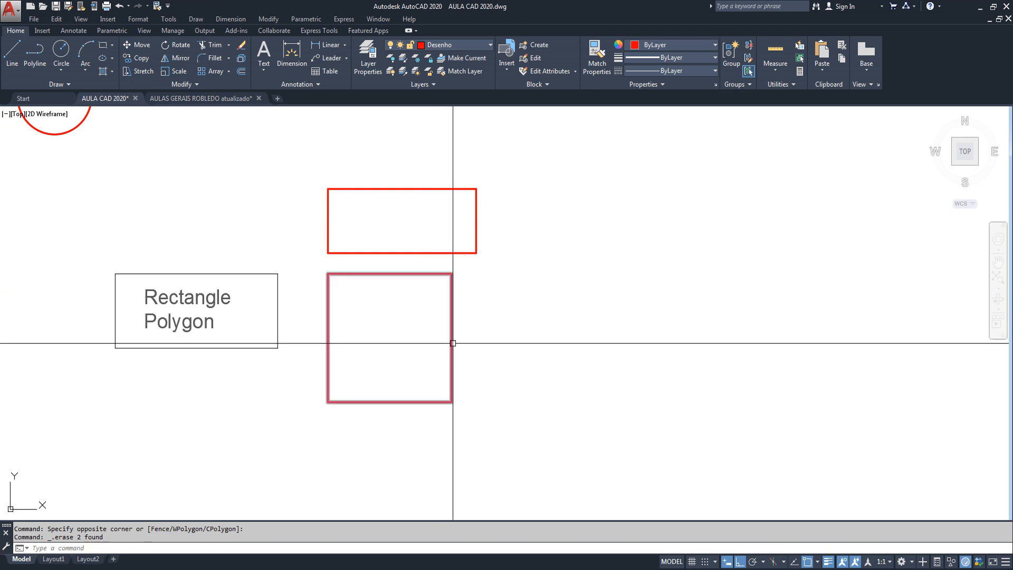
pyautogui.moveTo(453, 343); pyautogui.dragTo(303, 342, button='middle')
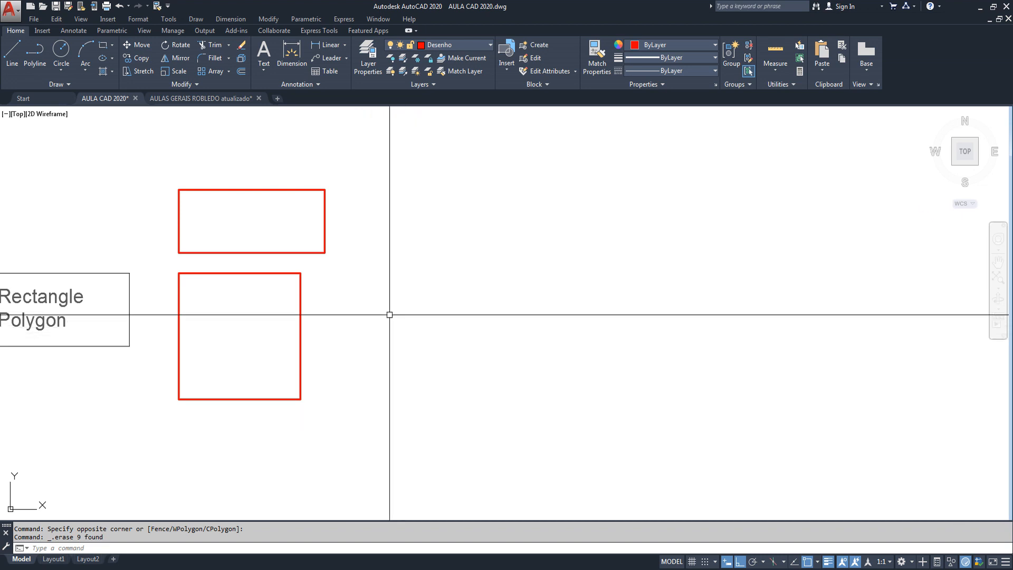
pyautogui.write('POL')
pyautogui.press('Return')
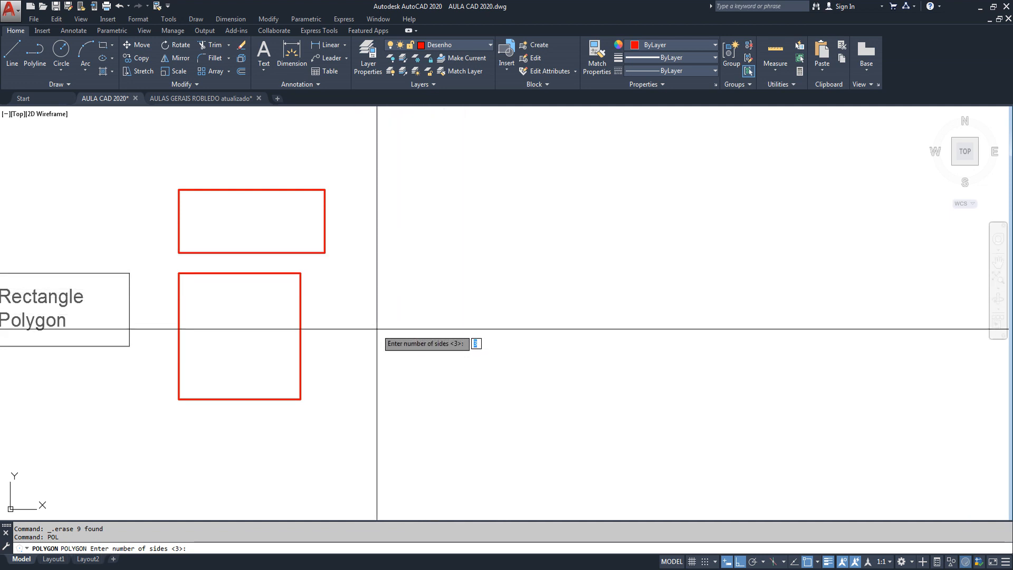
pyautogui.write('3')
pyautogui.press('Return')
pyautogui.click(404, 303)
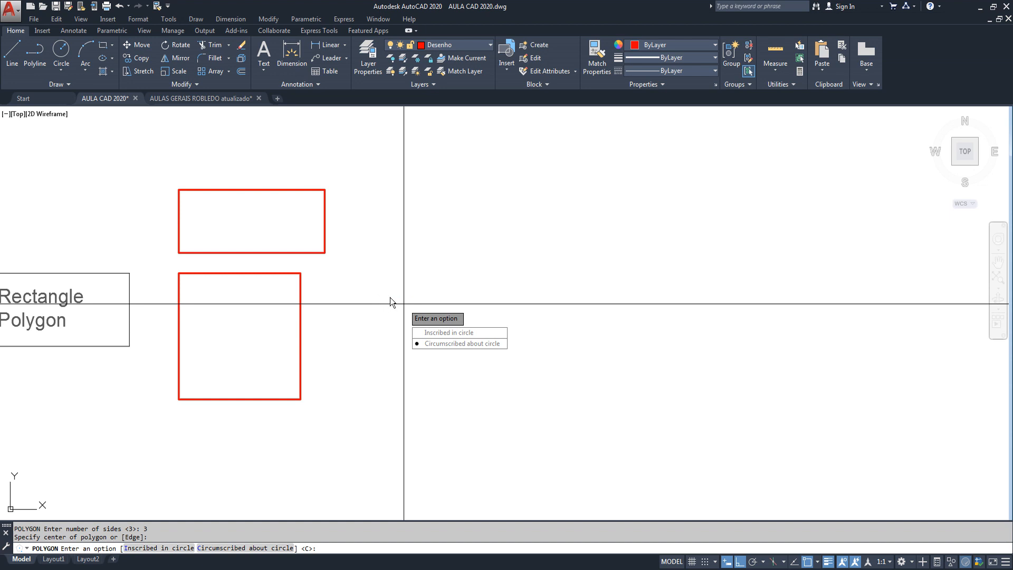
pyautogui.click(436, 333)
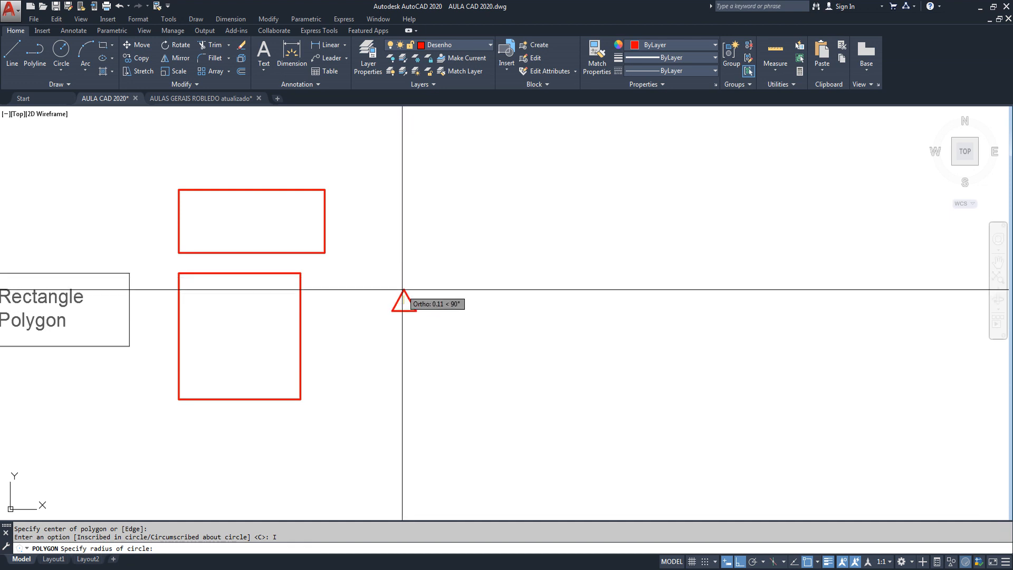
pyautogui.click(404, 290)
# Draw a 5-sided polygon, inscribed in a circle and pointing up, to the right of the triangle.
pyautogui.moveTo(451, 319); pyautogui.dragTo(295, 321, button='middle')
pyautogui.scroll(1, 349, 319)
pyautogui.scroll(1, 266, 316)
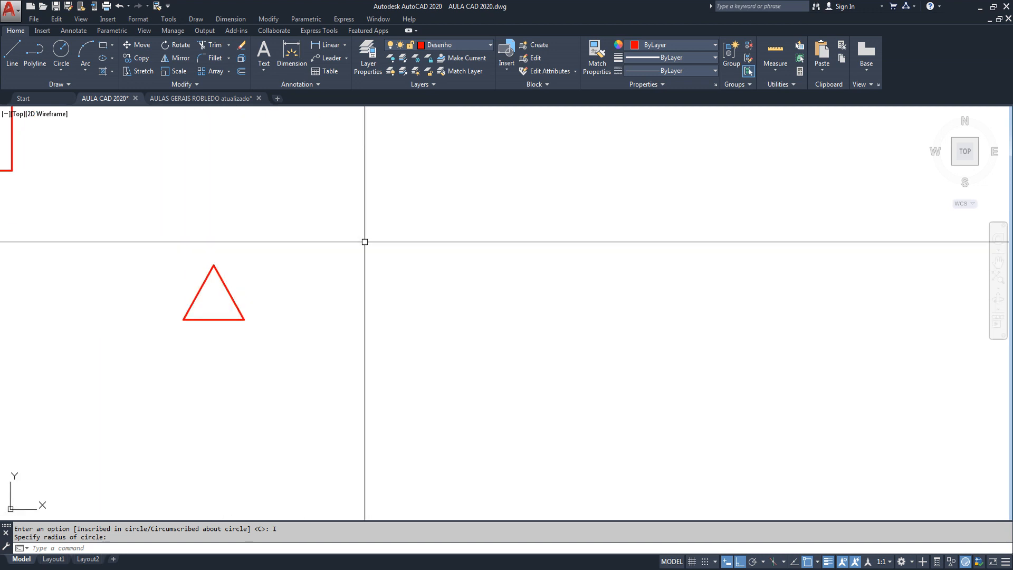
pyautogui.write('pol')
pyautogui.press('Return')
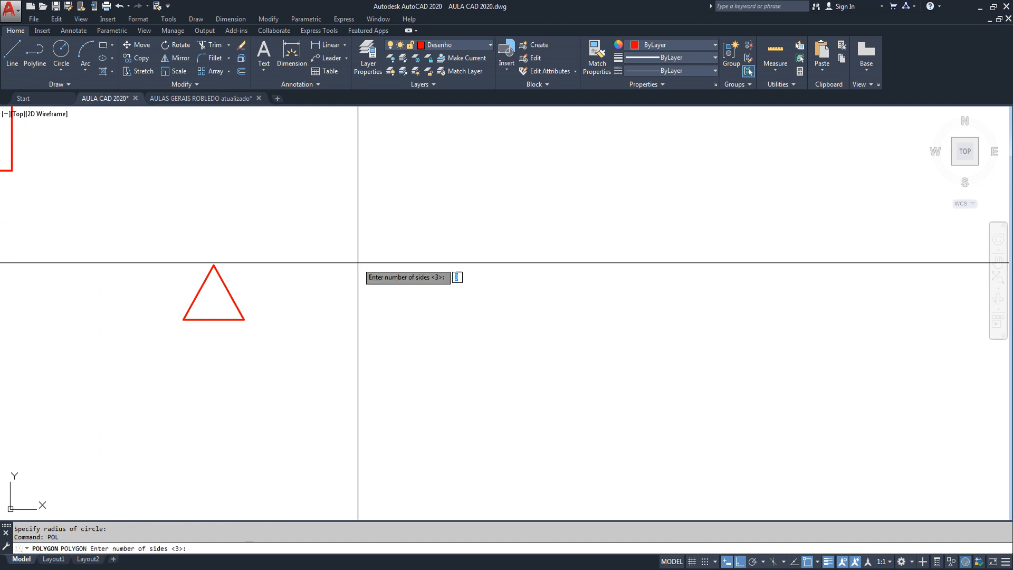
pyautogui.write('5')
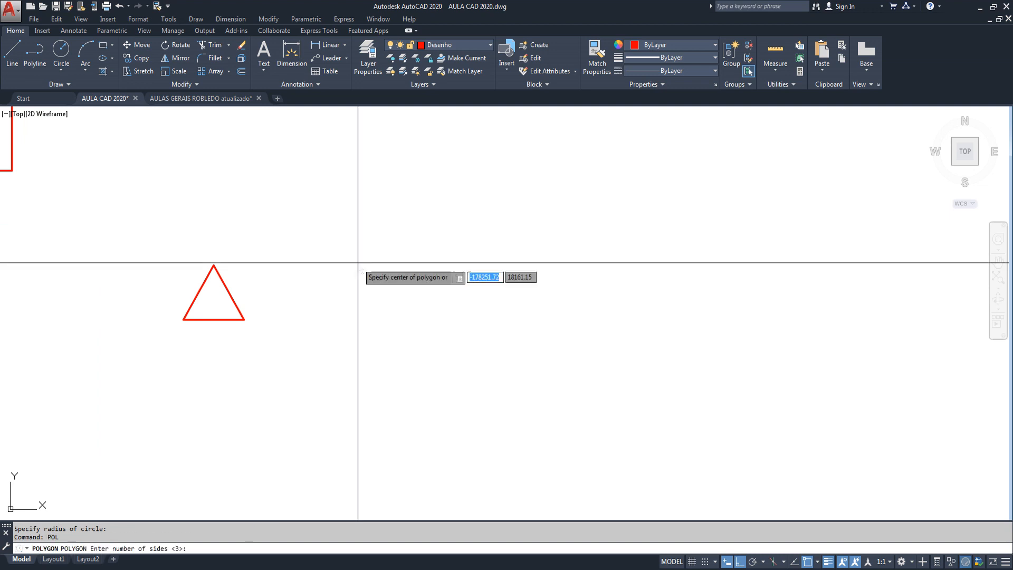
pyautogui.press('Return')
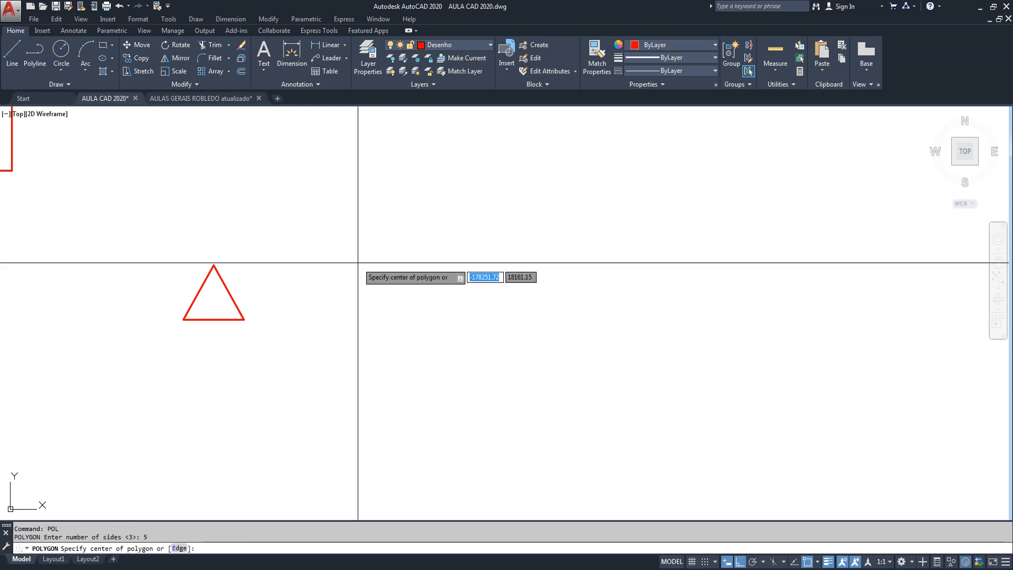
pyautogui.click(369, 299)
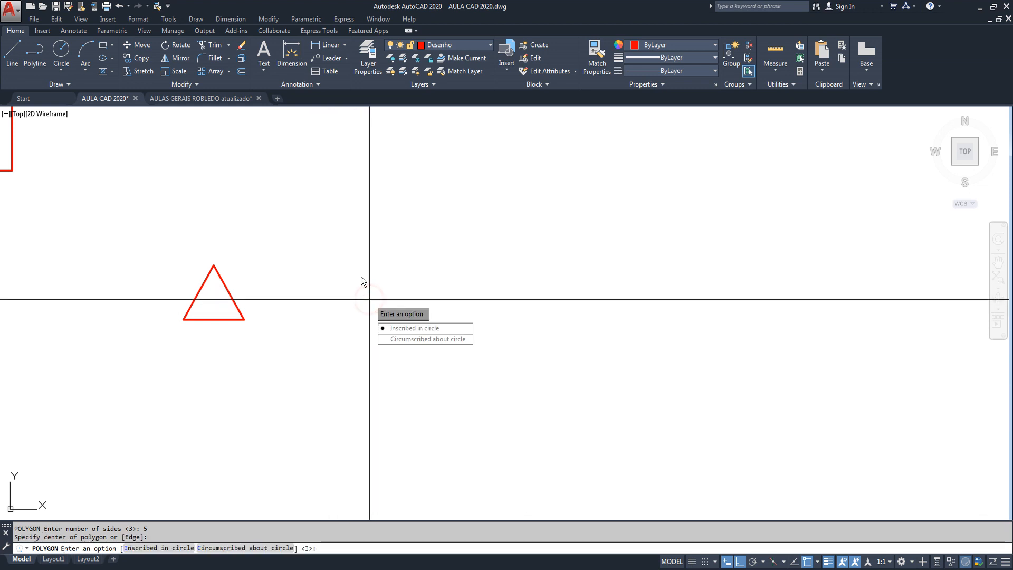
pyautogui.click(404, 330)
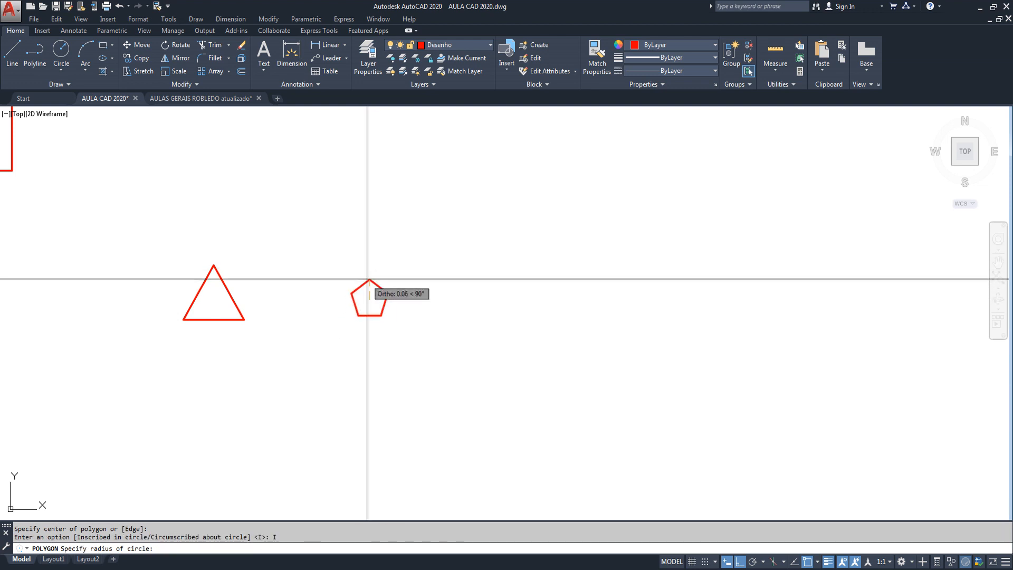
pyautogui.click(372, 267)
# Draw a 6-sided polygon, inscribed in a circle with a vertex up, below and between the triangle and pentagon.
pyautogui.moveTo(311, 339); pyautogui.dragTo(343, 286, button='middle')
pyautogui.press('Return')
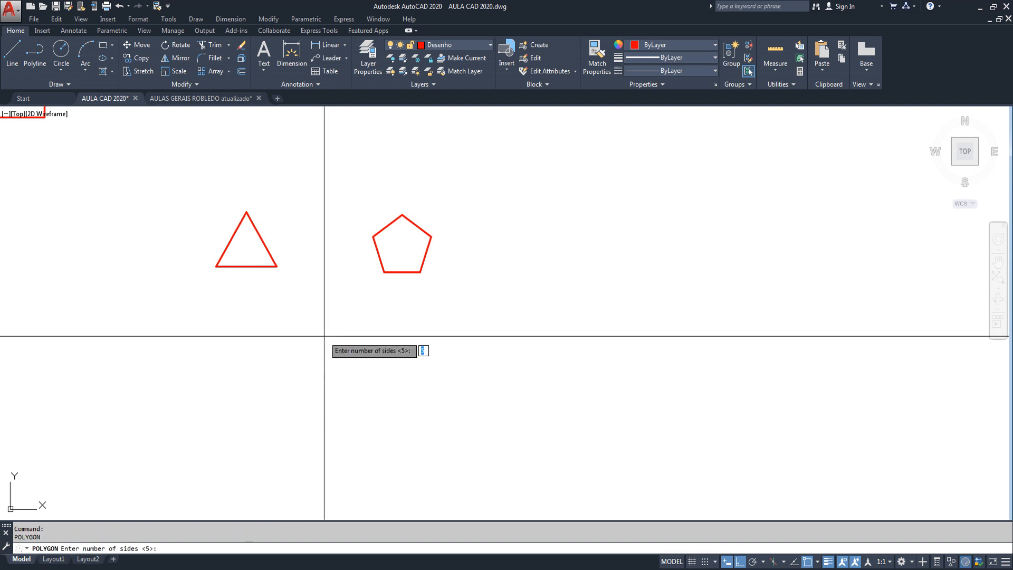
pyautogui.write('6')
pyautogui.press('Return')
pyautogui.press('Return')
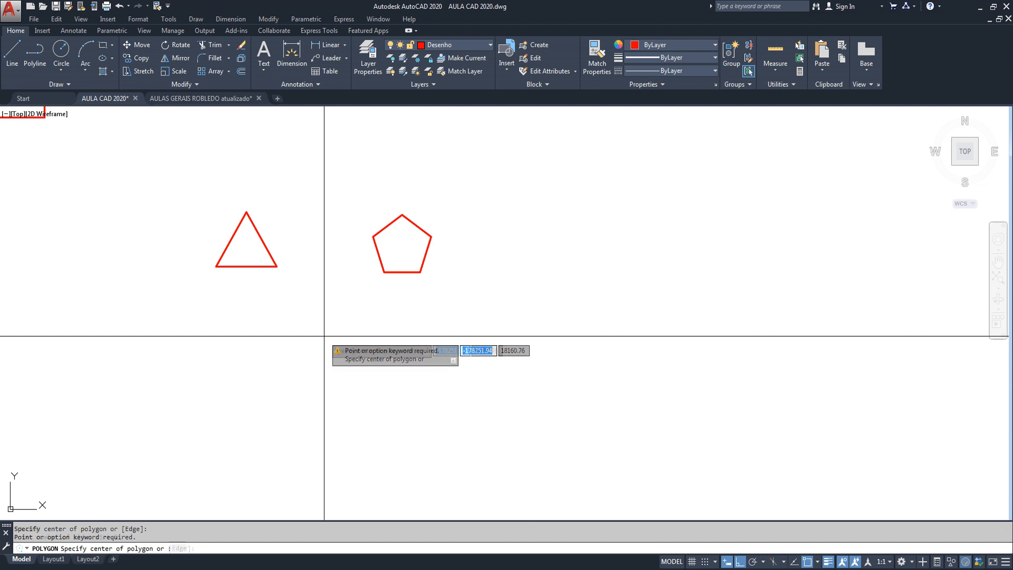
pyautogui.click(324, 336)
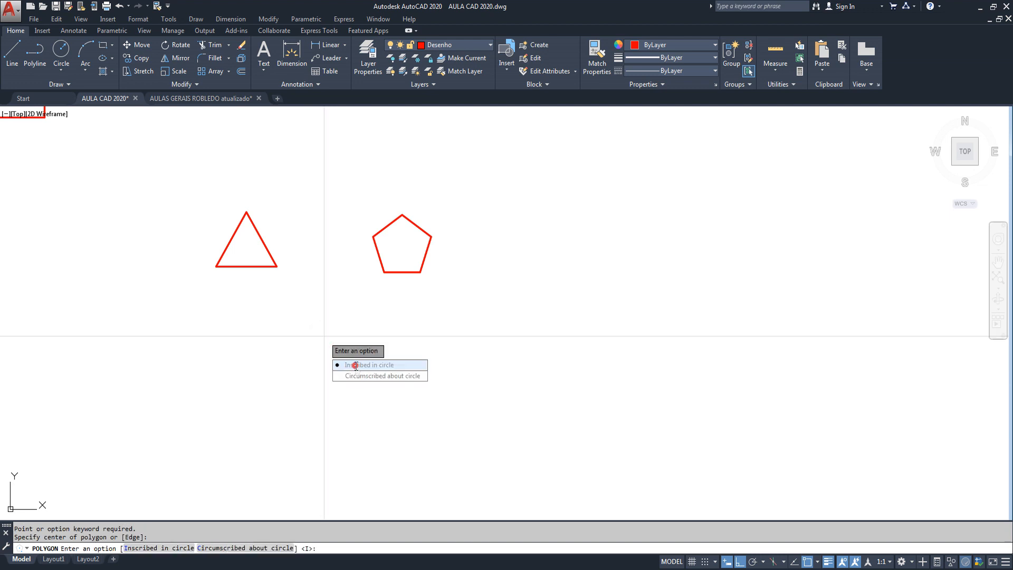
pyautogui.click(351, 365)
pyautogui.click(324, 307)
# Draw a 12-sided polygon, inscribed in a circle, below the pentagon and to the right of the hexagon.
pyautogui.press('Return')
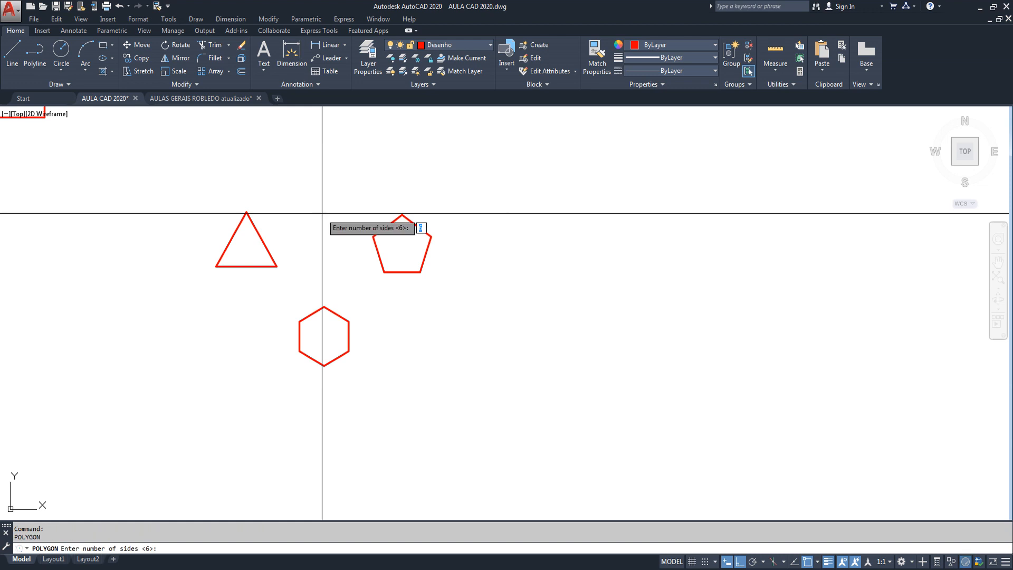
pyautogui.write('12')
pyautogui.press('Return')
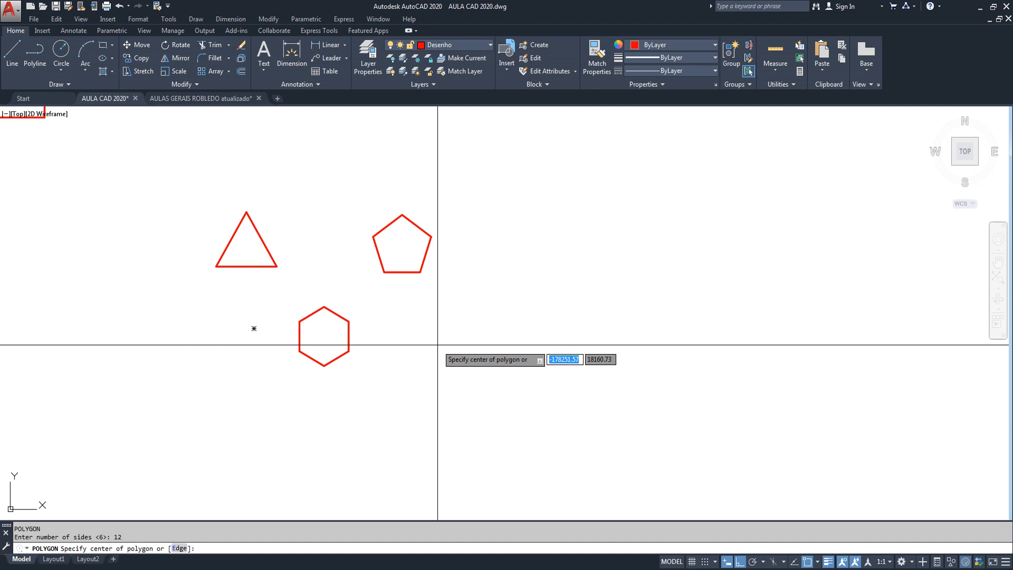
pyautogui.click(437, 345)
pyautogui.click(471, 372)
pyautogui.click(437, 303)
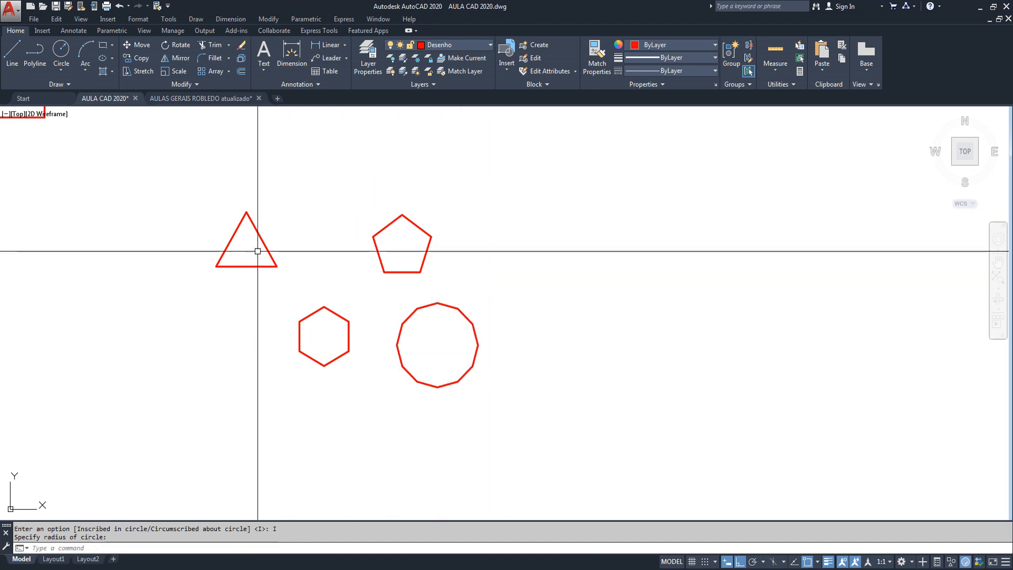
# Erase the pentagon, the 12-sided polygon and the hexagon, keeping only the triangle.
pyautogui.scroll(-4, 257, 252)
pyautogui.scroll(4, 296, 230)
pyautogui.moveTo(303, 271); pyautogui.dragTo(288, 309, button='middle')
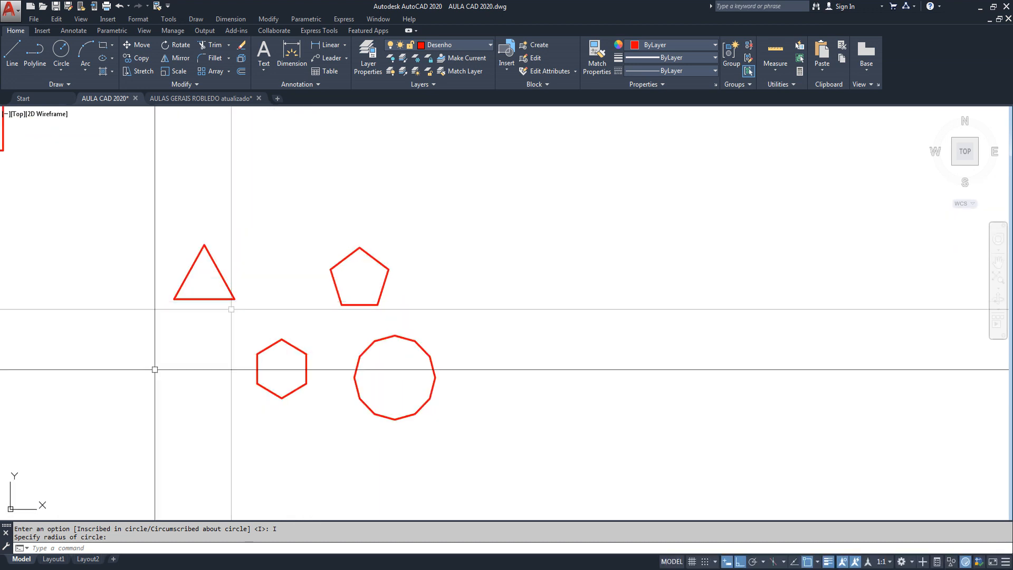
pyautogui.scroll(-3, 405, 339)
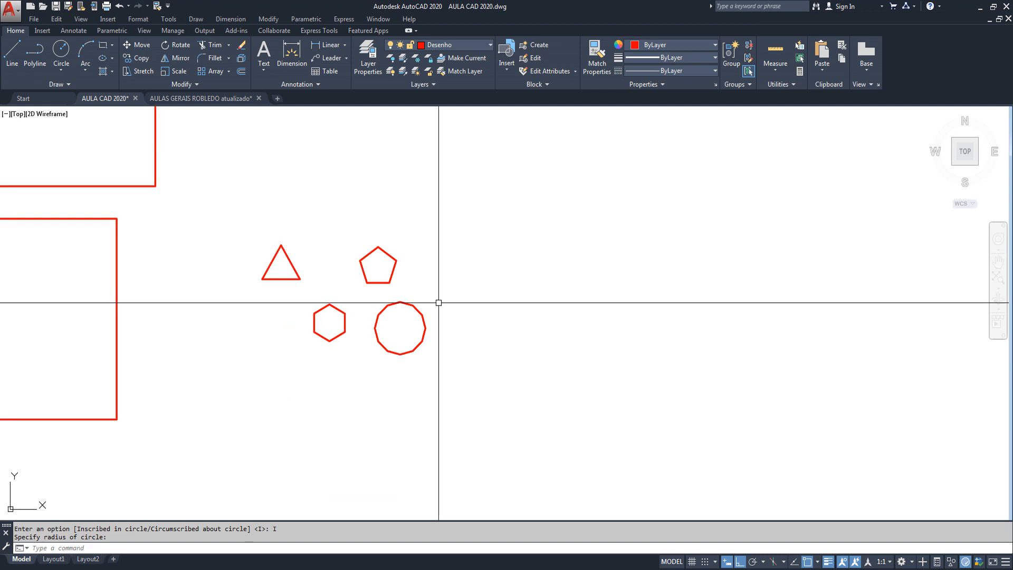
pyautogui.moveTo(344, 297)
pyautogui.mouseDown(button='middle')
pyautogui.moveTo(403, 299)
pyautogui.moveTo(439, 346)
pyautogui.mouseUp(button='middle')
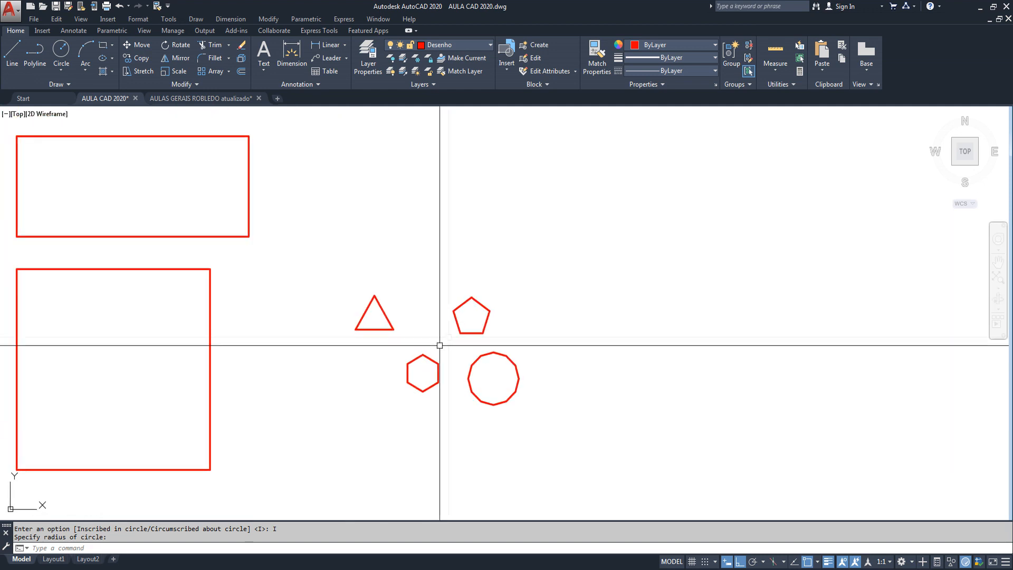
pyautogui.scroll(2, 492, 356)
pyautogui.scroll(2, 435, 372)
pyautogui.click(593, 268)
pyautogui.click(468, 410)
pyautogui.press('Delete')
pyautogui.click(430, 330)
pyautogui.click(323, 429)
pyautogui.press('Delete')
# Select the triangle to inspect its grips as a single object, and clear the selection.
pyautogui.moveTo(326, 406); pyautogui.dragTo(330, 409, button='middle')
pyautogui.scroll(2, 229, 268)
pyautogui.click(274, 197)
pyautogui.click(184, 212)
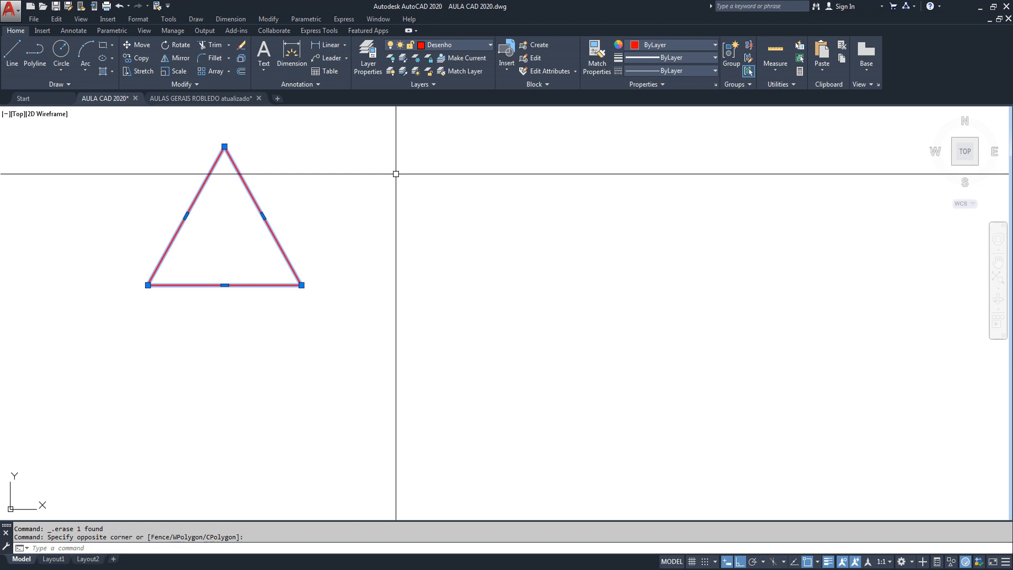
pyautogui.press('Escape')
pyautogui.press('Escape')
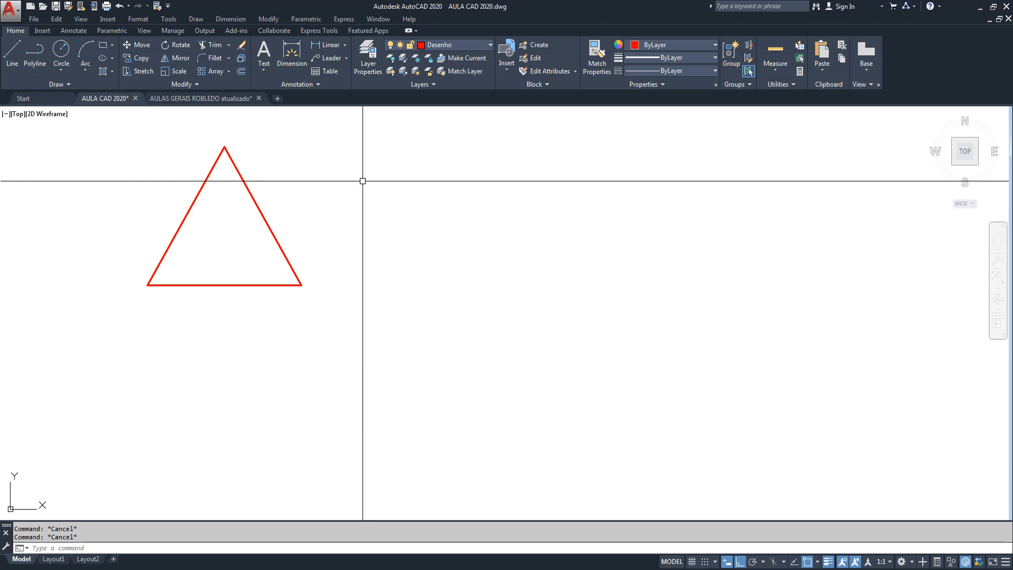
# Examine the exercise sheets 1/3 "Criar um Canil" and 2/3 "Criar um Muxarabi".
pyautogui.scroll(-10, 351, 259)
pyautogui.moveTo(360, 268); pyautogui.dragTo(363, 315, button='middle')
pyautogui.scroll(-4, 208, 338)
pyautogui.moveTo(424, 294); pyautogui.dragTo(56, 423, button='middle')
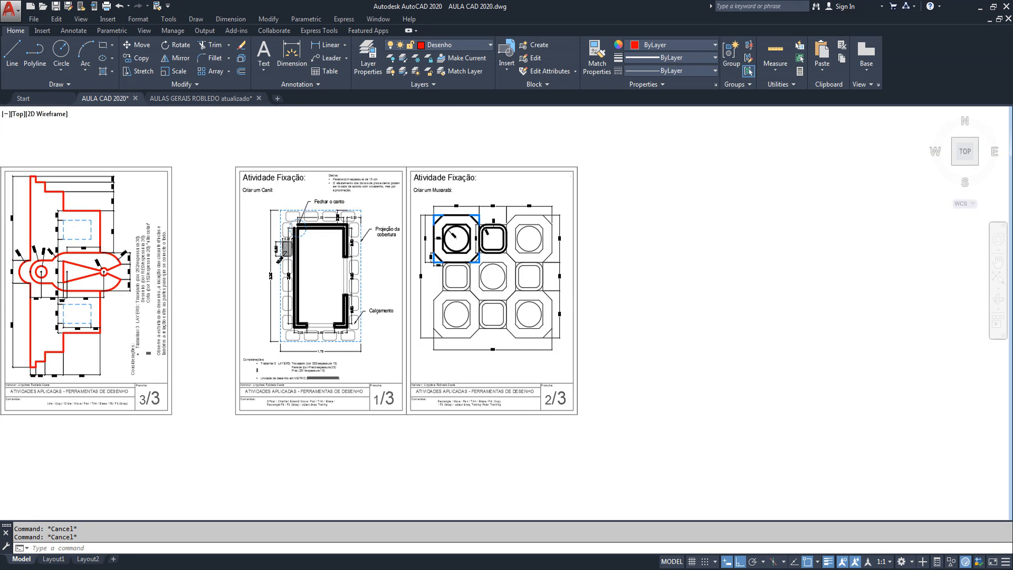
pyautogui.scroll(2, 446, 282)
pyautogui.moveTo(445, 282); pyautogui.dragTo(400, 323, button='middle')
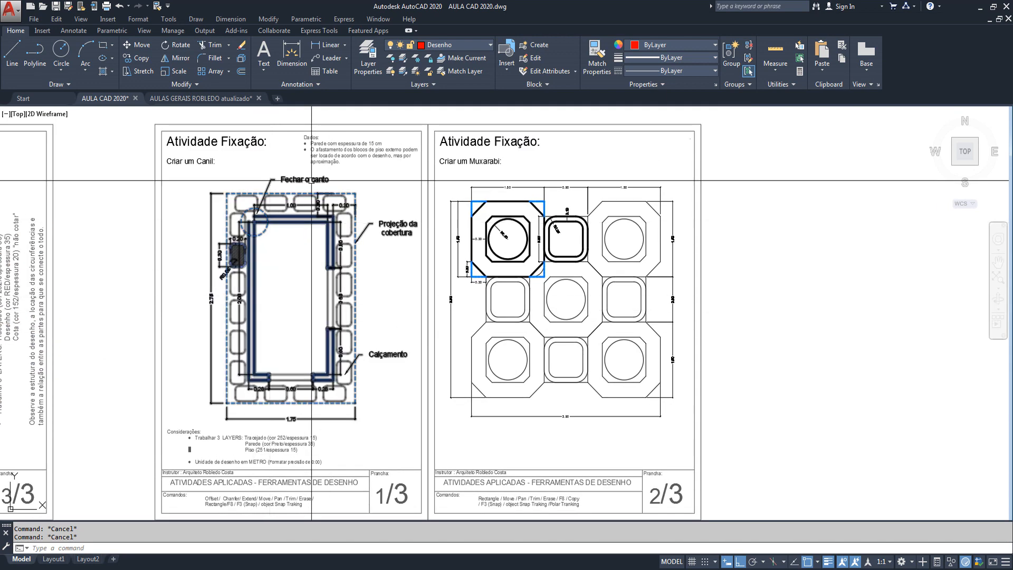
pyautogui.moveTo(622, 358)
pyautogui.mouseDown(button='middle')
pyautogui.moveTo(610, 324)
pyautogui.moveTo(625, 358)
pyautogui.mouseUp(button='middle')
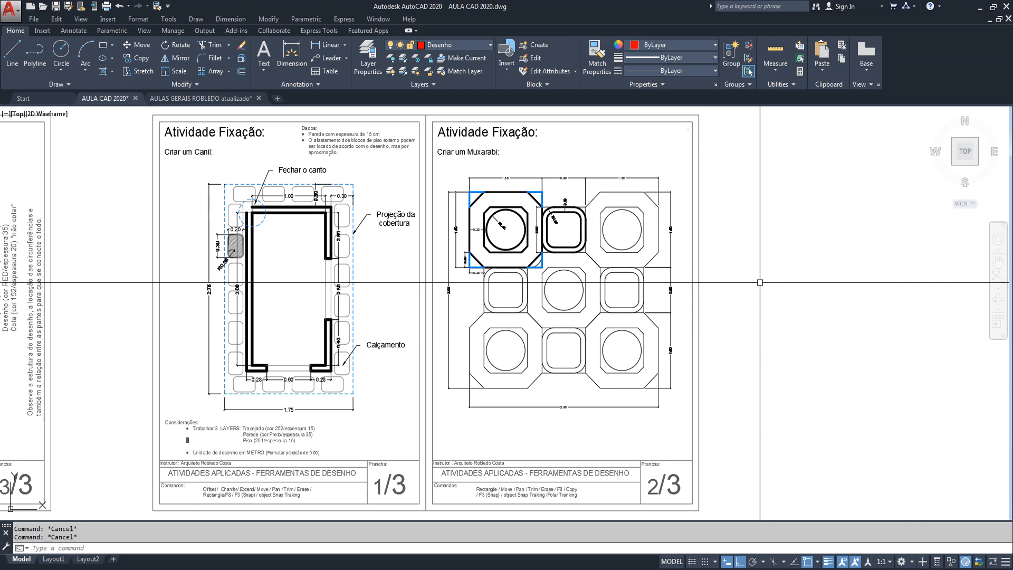